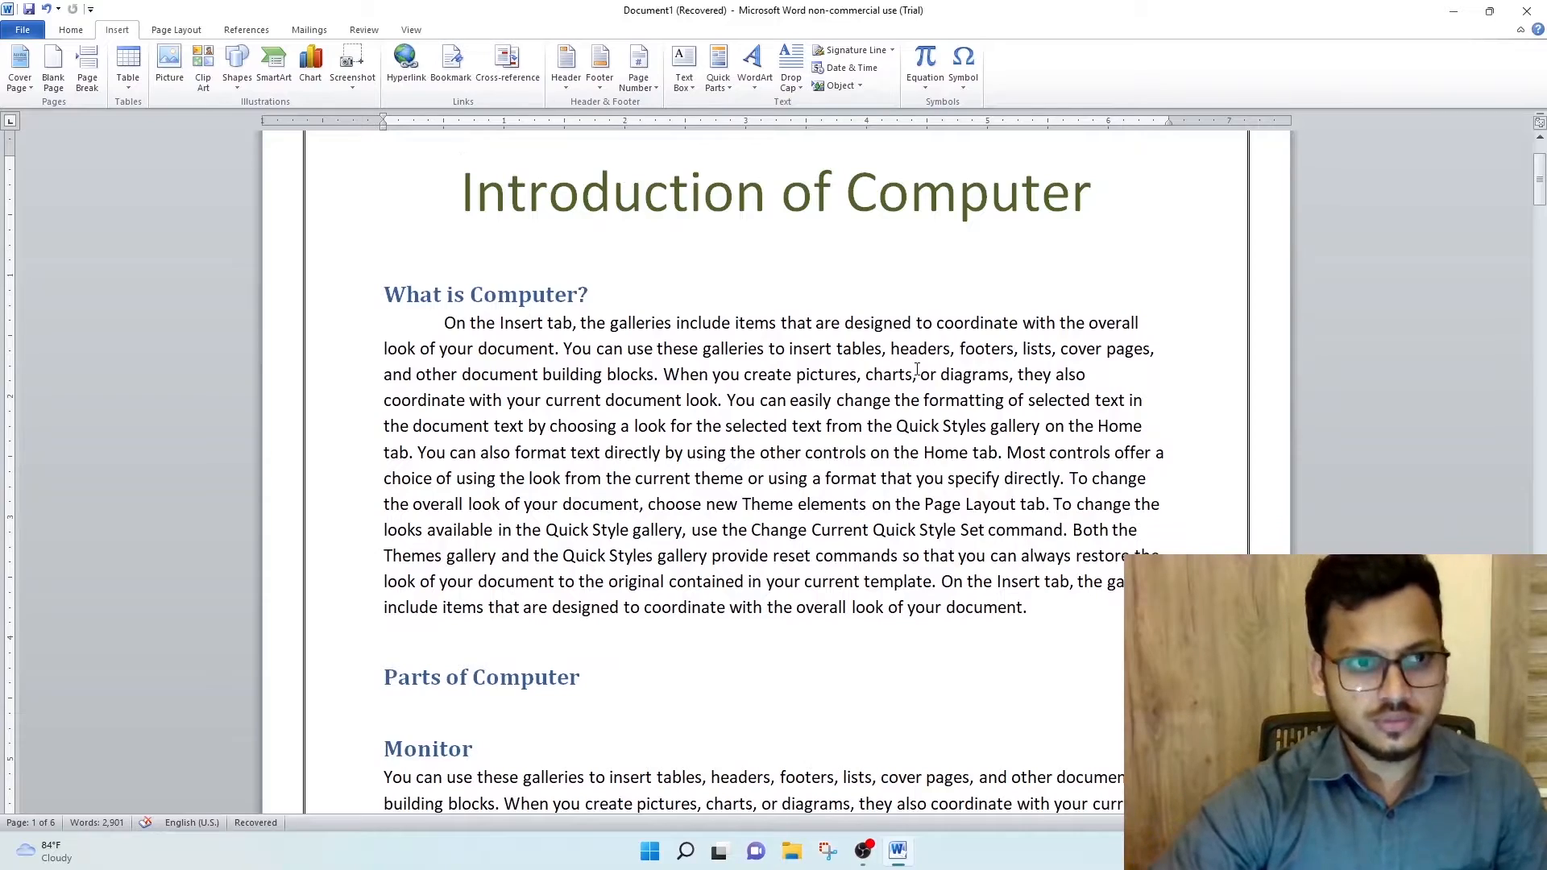
# - Look over the document's first page and check the style applied to the "What is Computer?" heading
pyautogui.scroll(1, 919, 369)
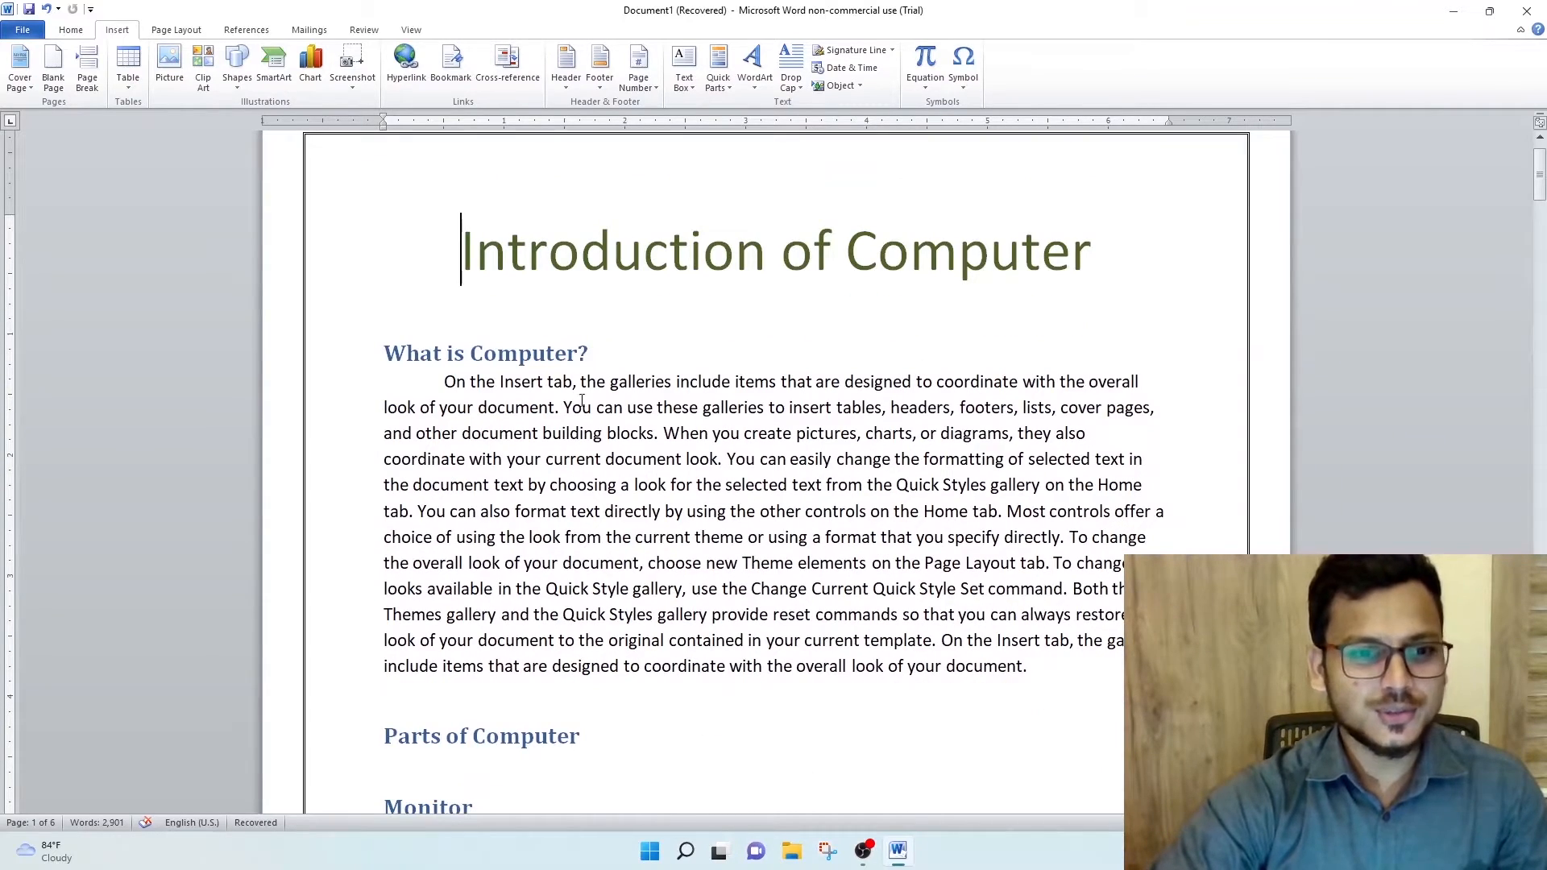
pyautogui.scroll(-5, 541, 490)
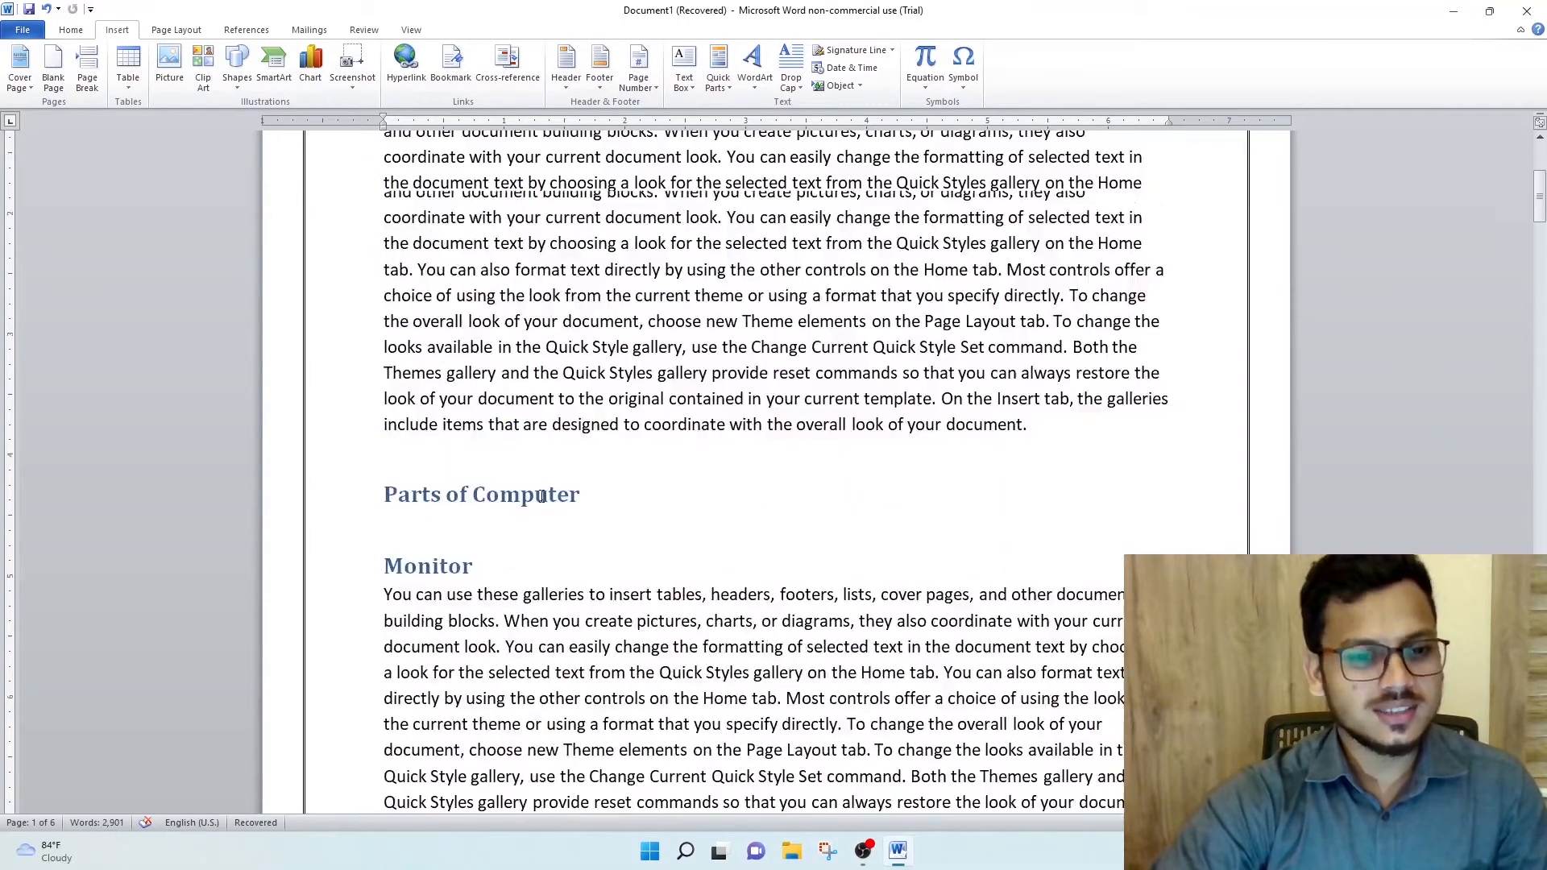
pyautogui.scroll(4, 540, 488)
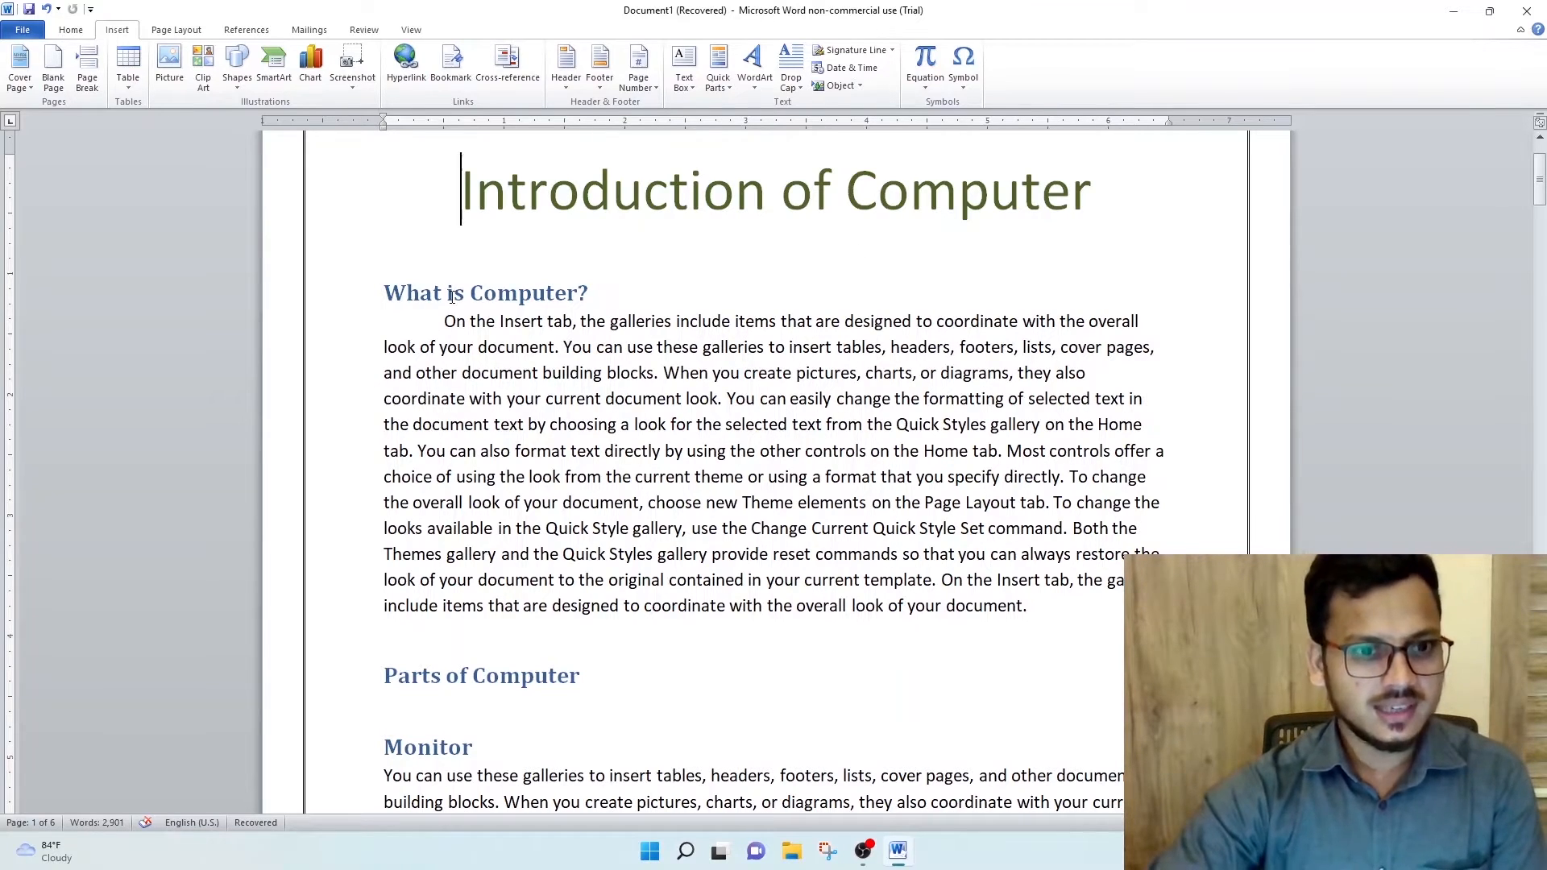
pyautogui.click(367, 309)
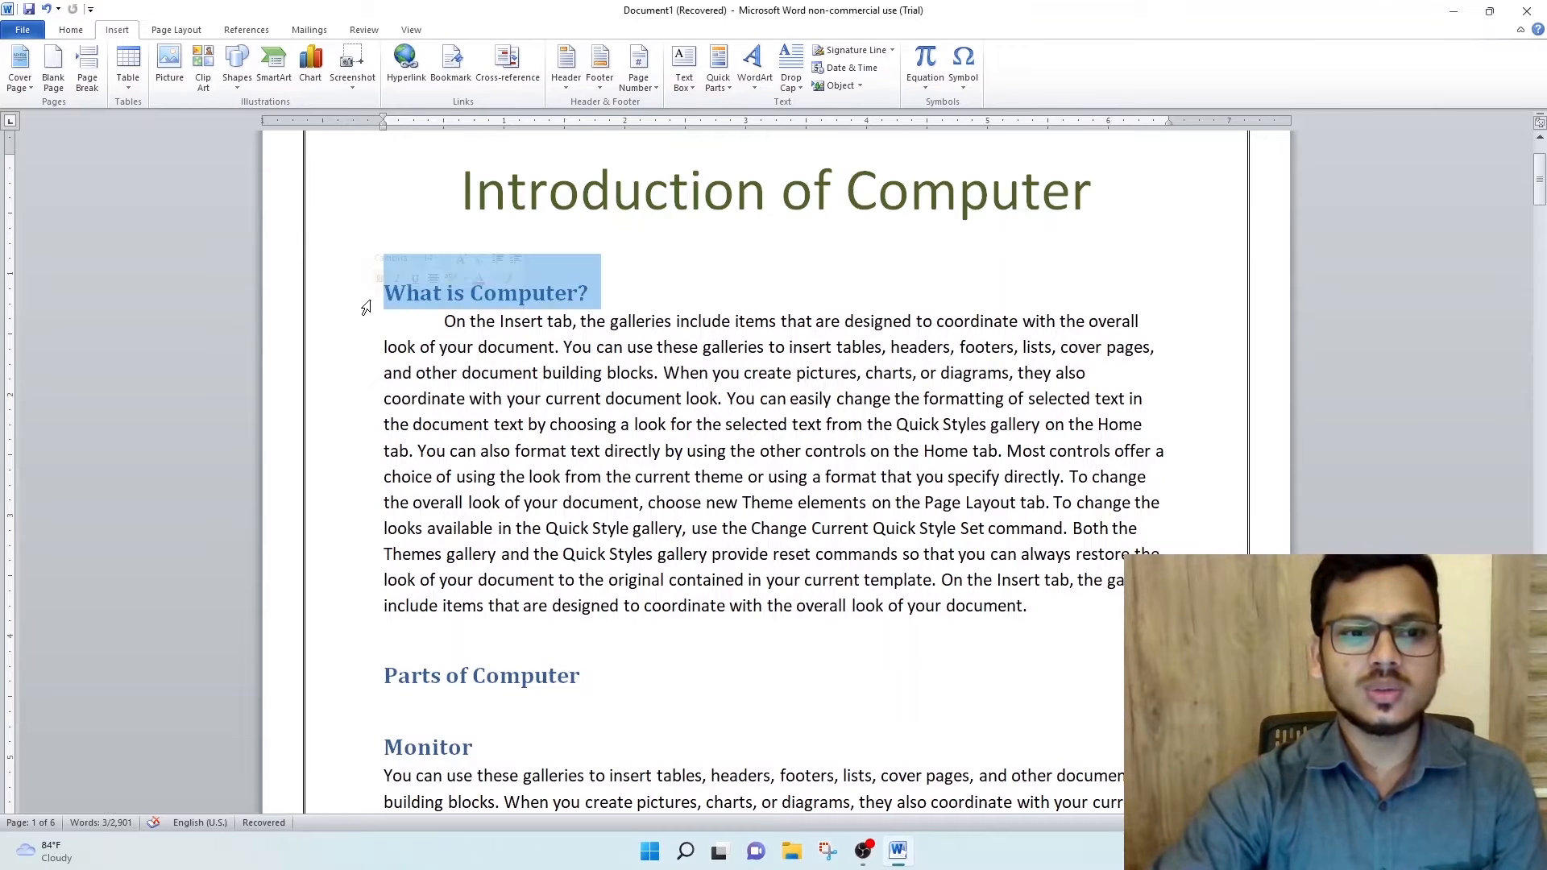
pyautogui.click(65, 30)
pyautogui.click(631, 373)
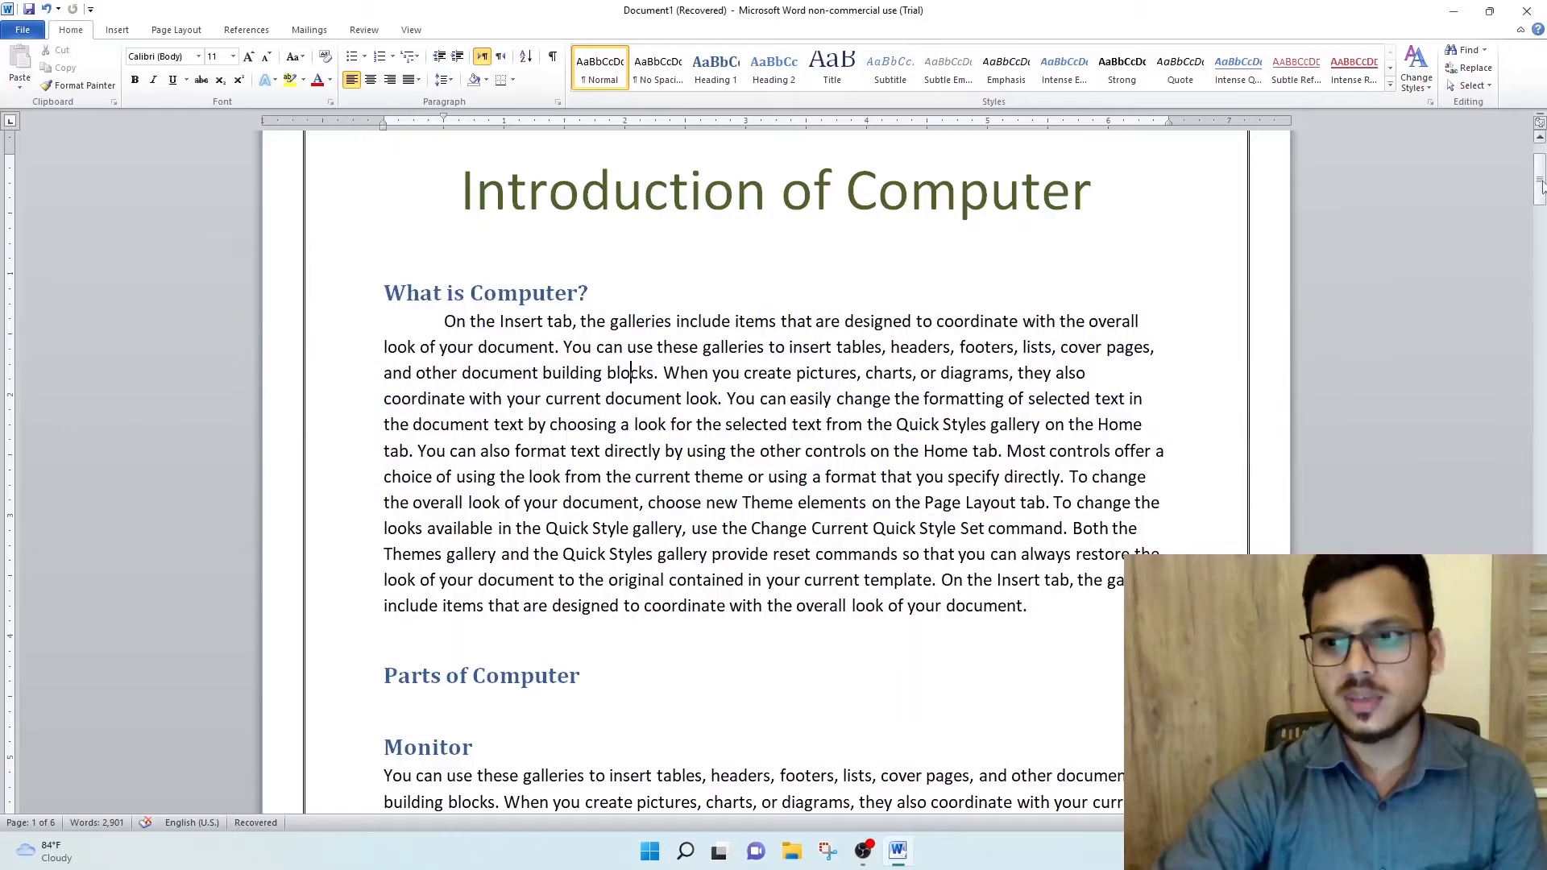
# - Add a new blank page after the document's last paragraph with a page break
pyautogui.moveTo(1539, 181); pyautogui.dragTo(1540, 749)
pyautogui.click(731, 461)
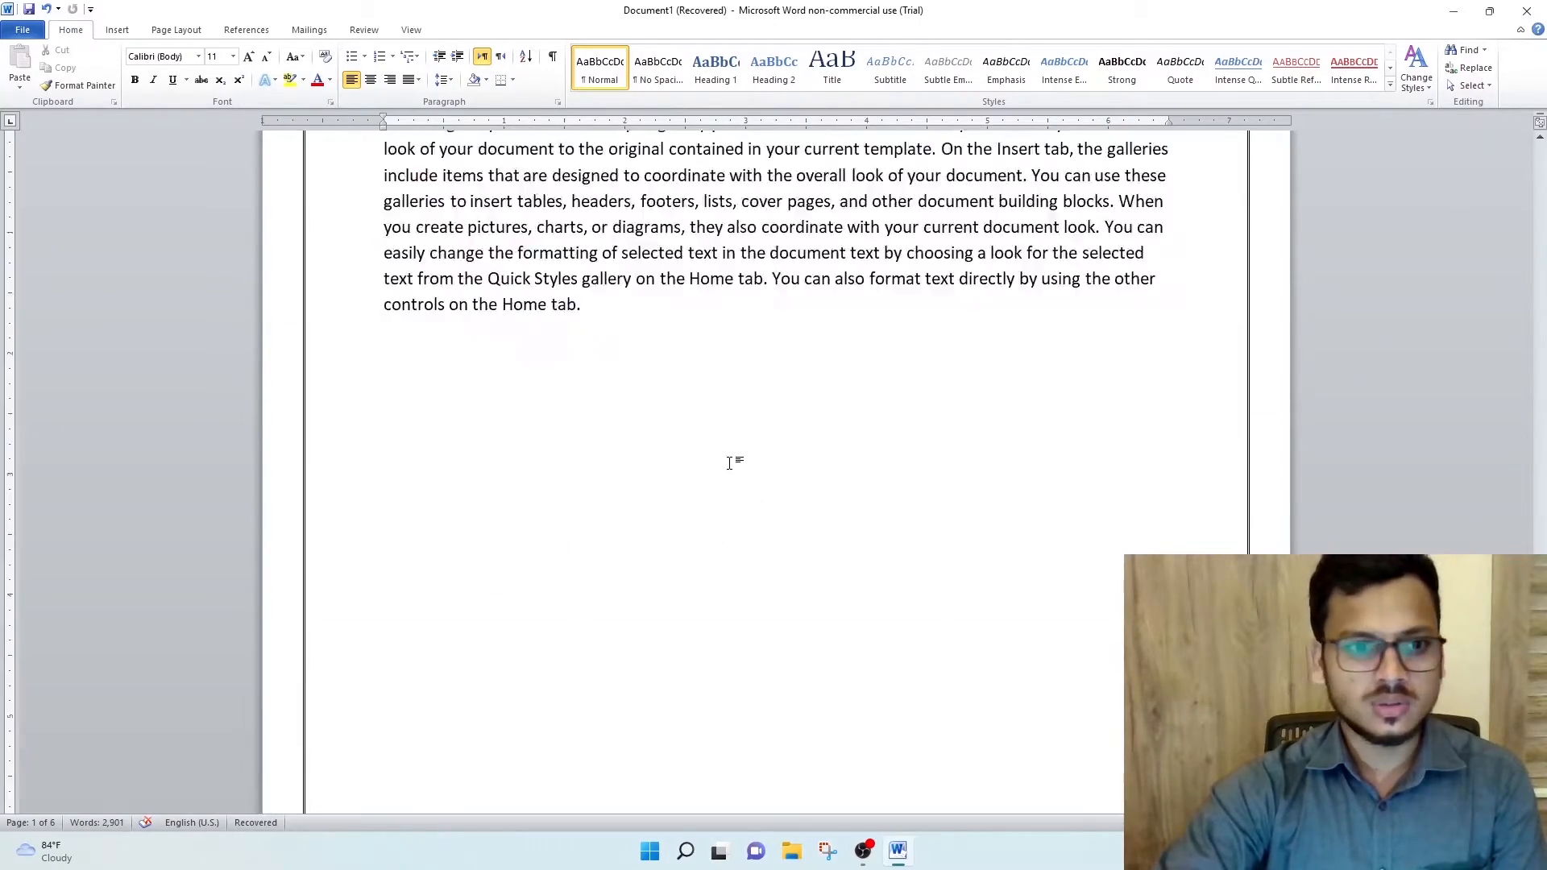
pyautogui.press('Return')
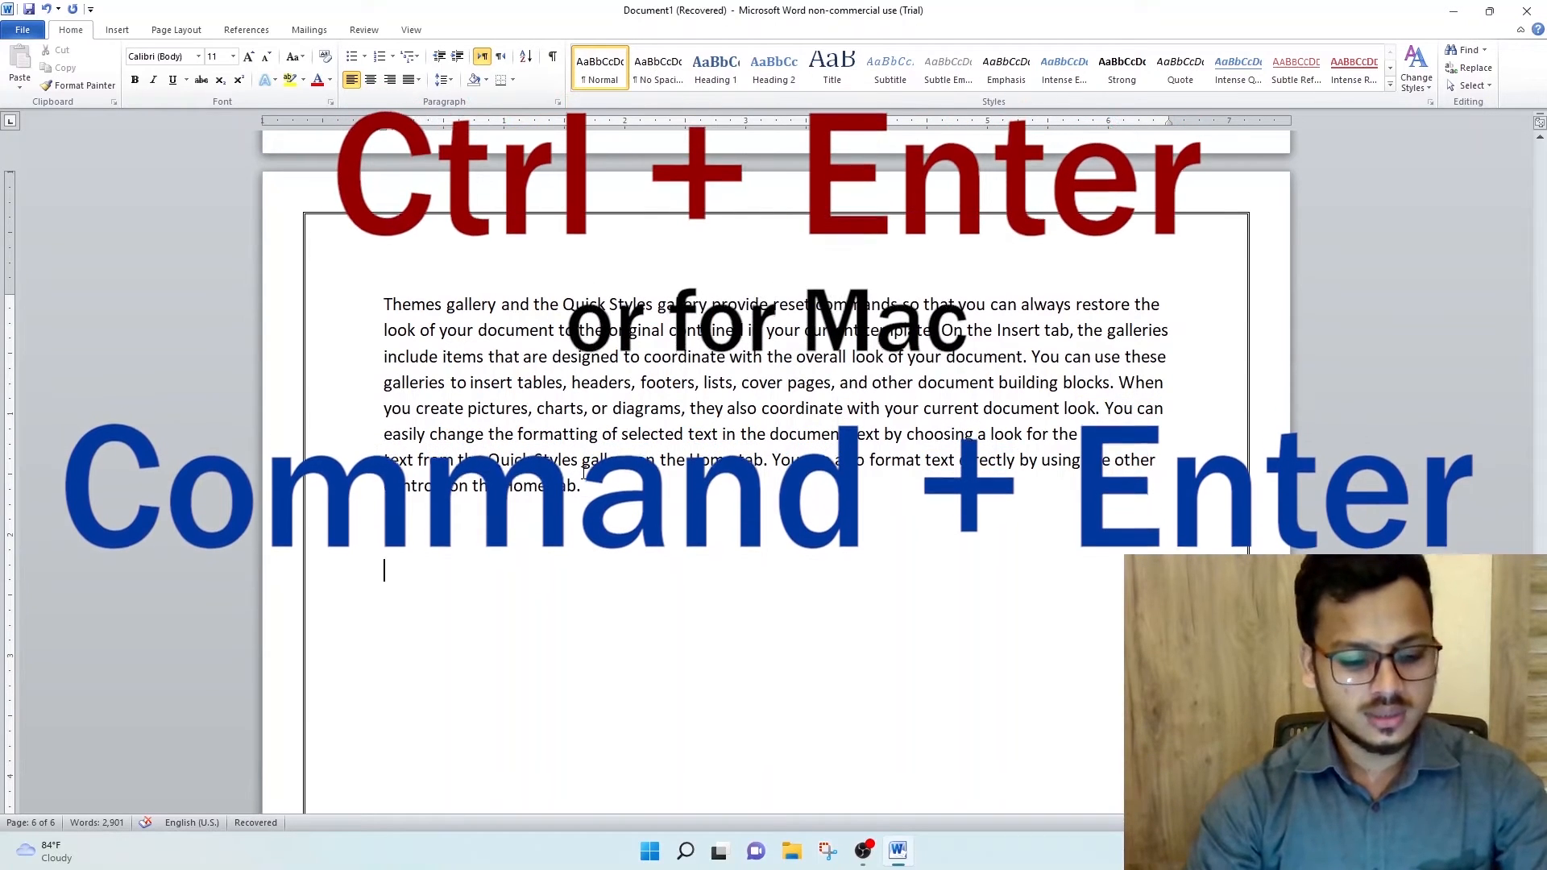
pyautogui.hotkey('ctrl', 'Return')
pyautogui.hotkey('ctrl', 'Return')
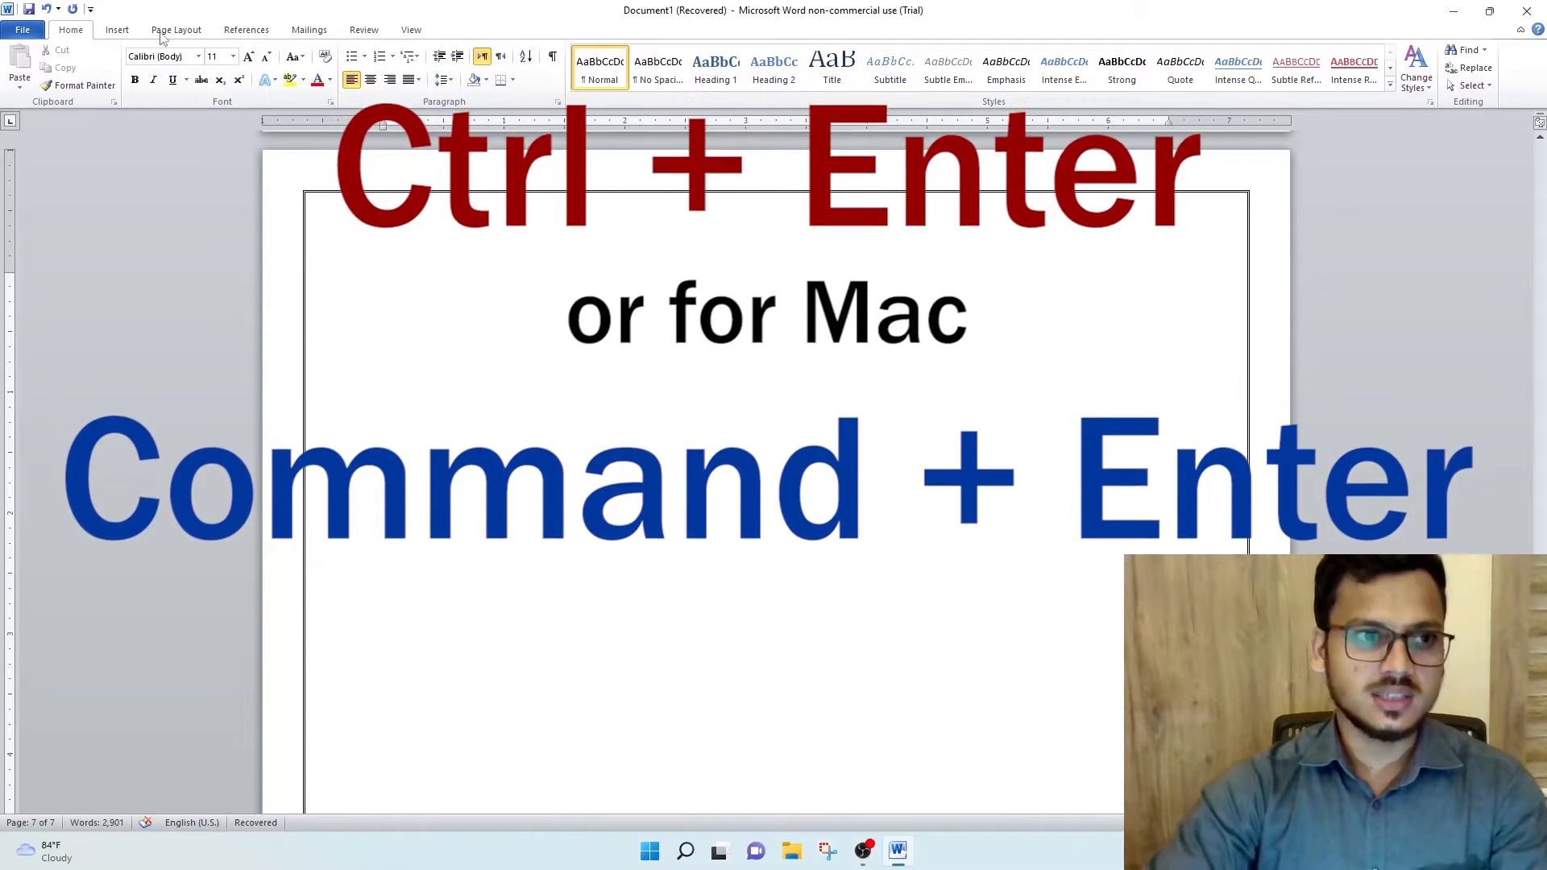
# - Insert a hyperlink on the blank last page that points to the document heading "What is Computer?"
pyautogui.click(117, 30)
pyautogui.click(405, 65)
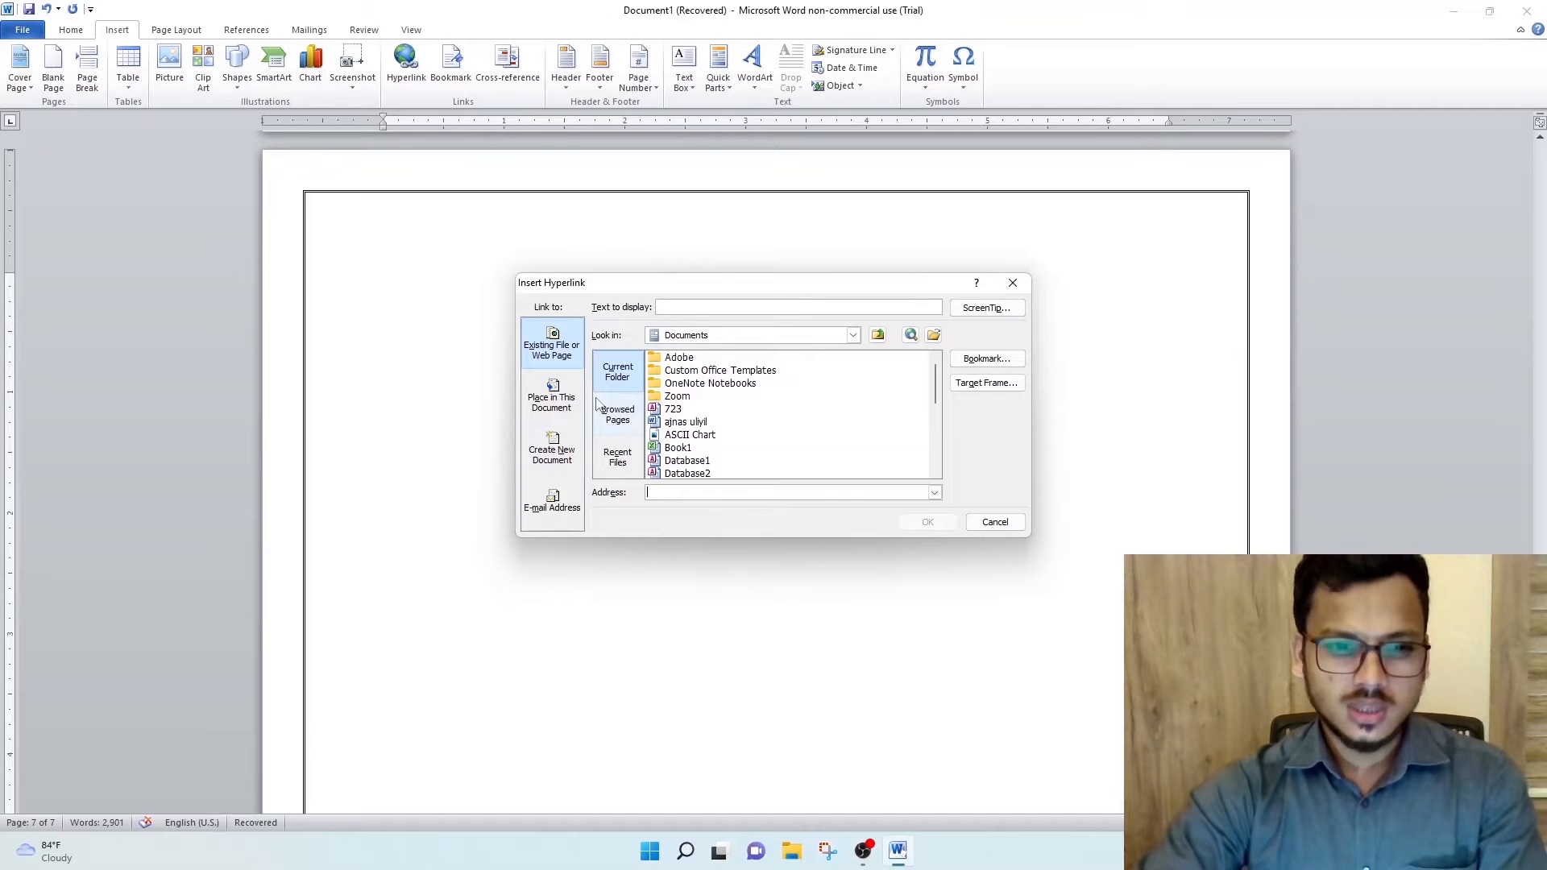
pyautogui.click(552, 409)
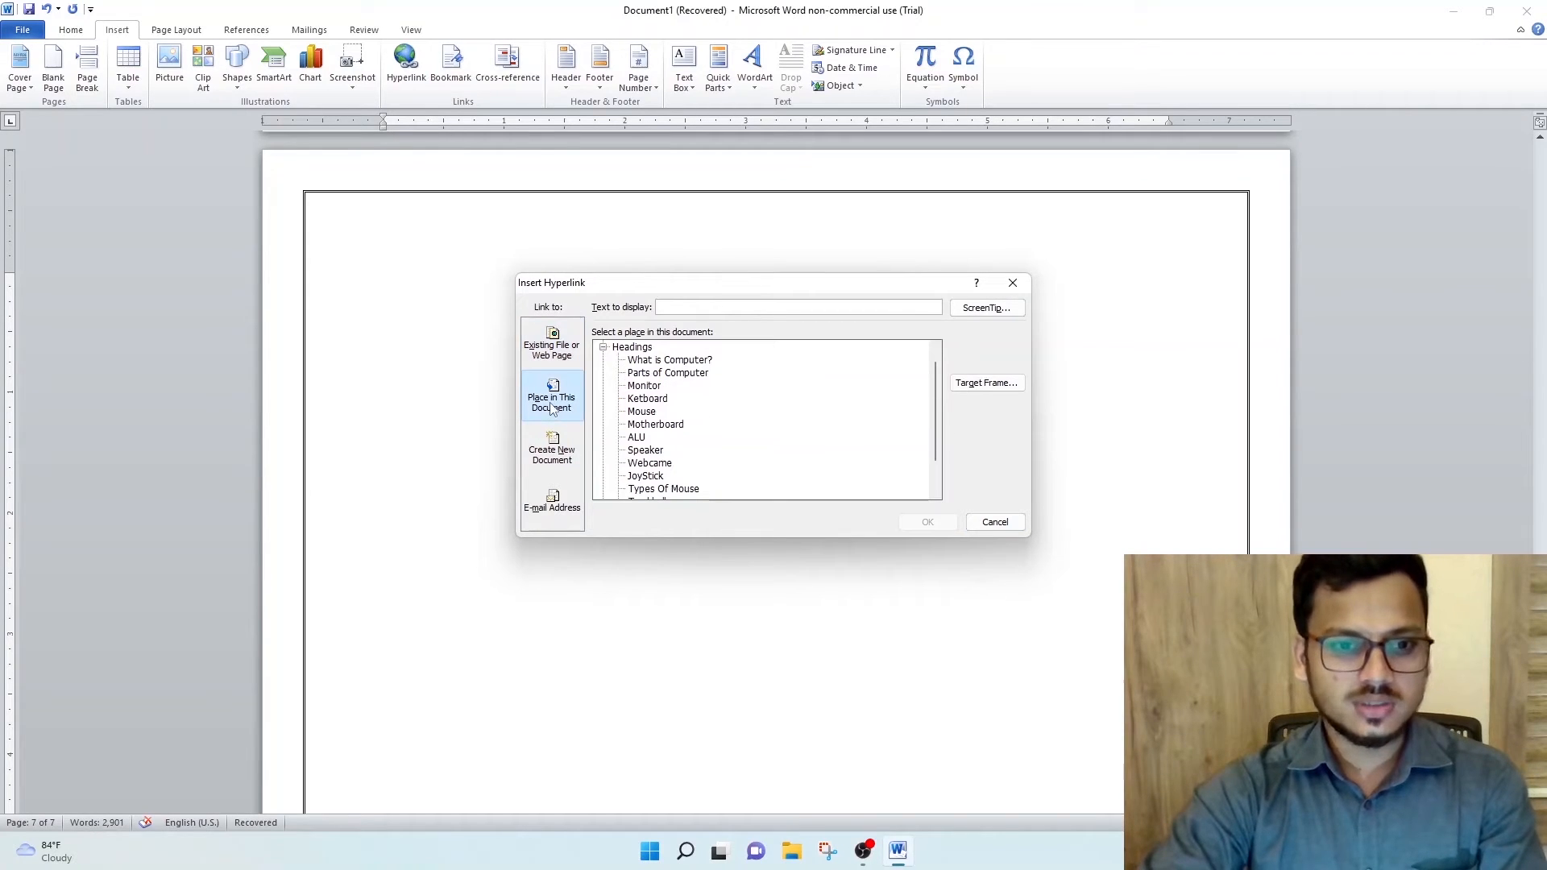
pyautogui.scroll(-1, 644, 419)
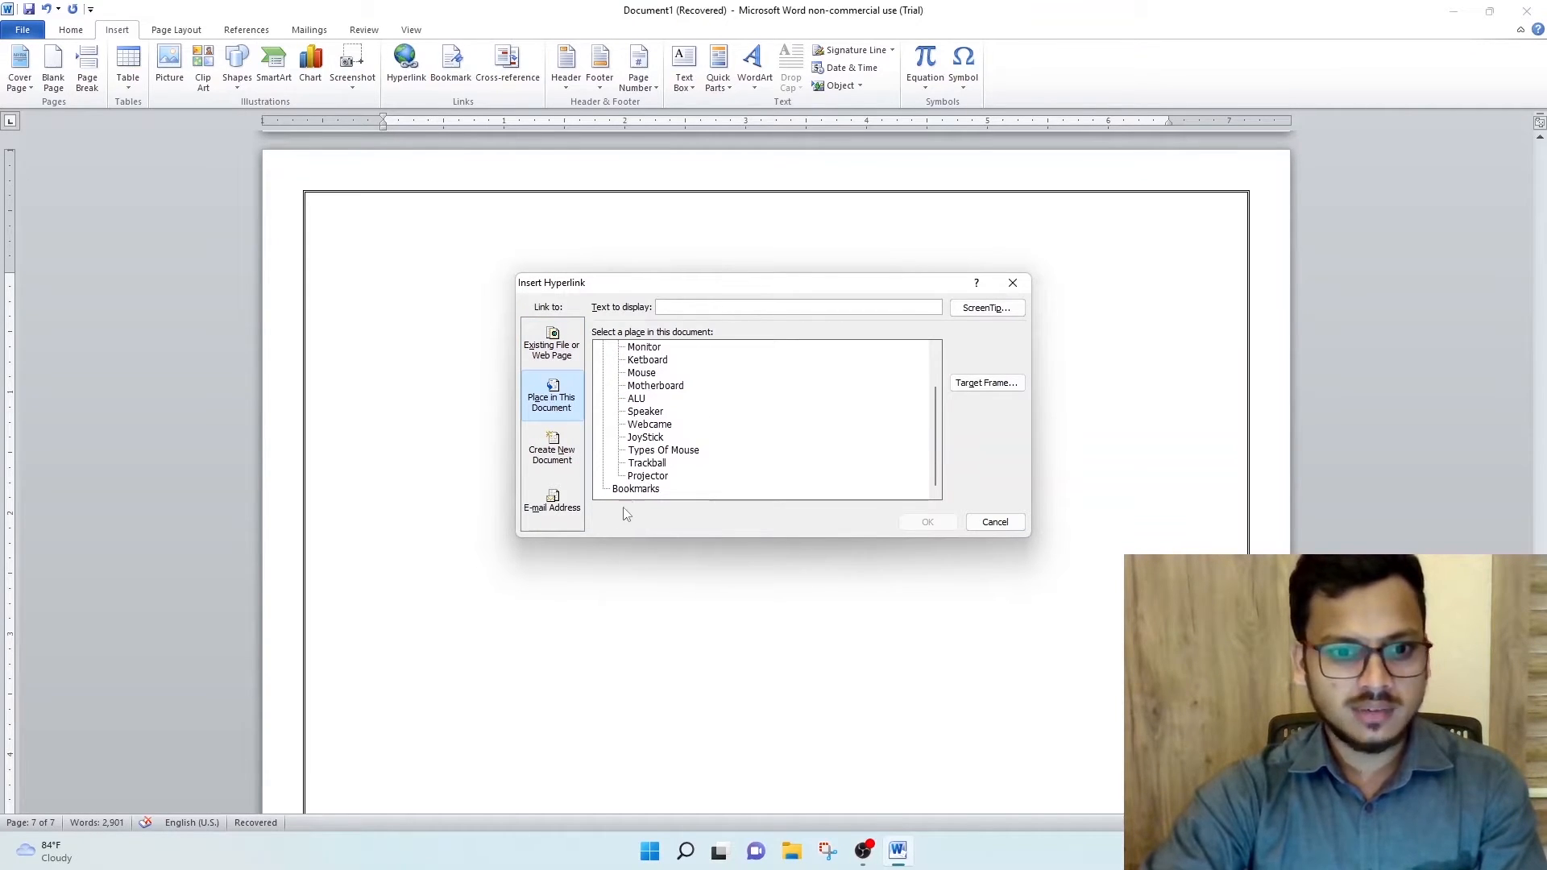
pyautogui.scroll(2, 612, 419)
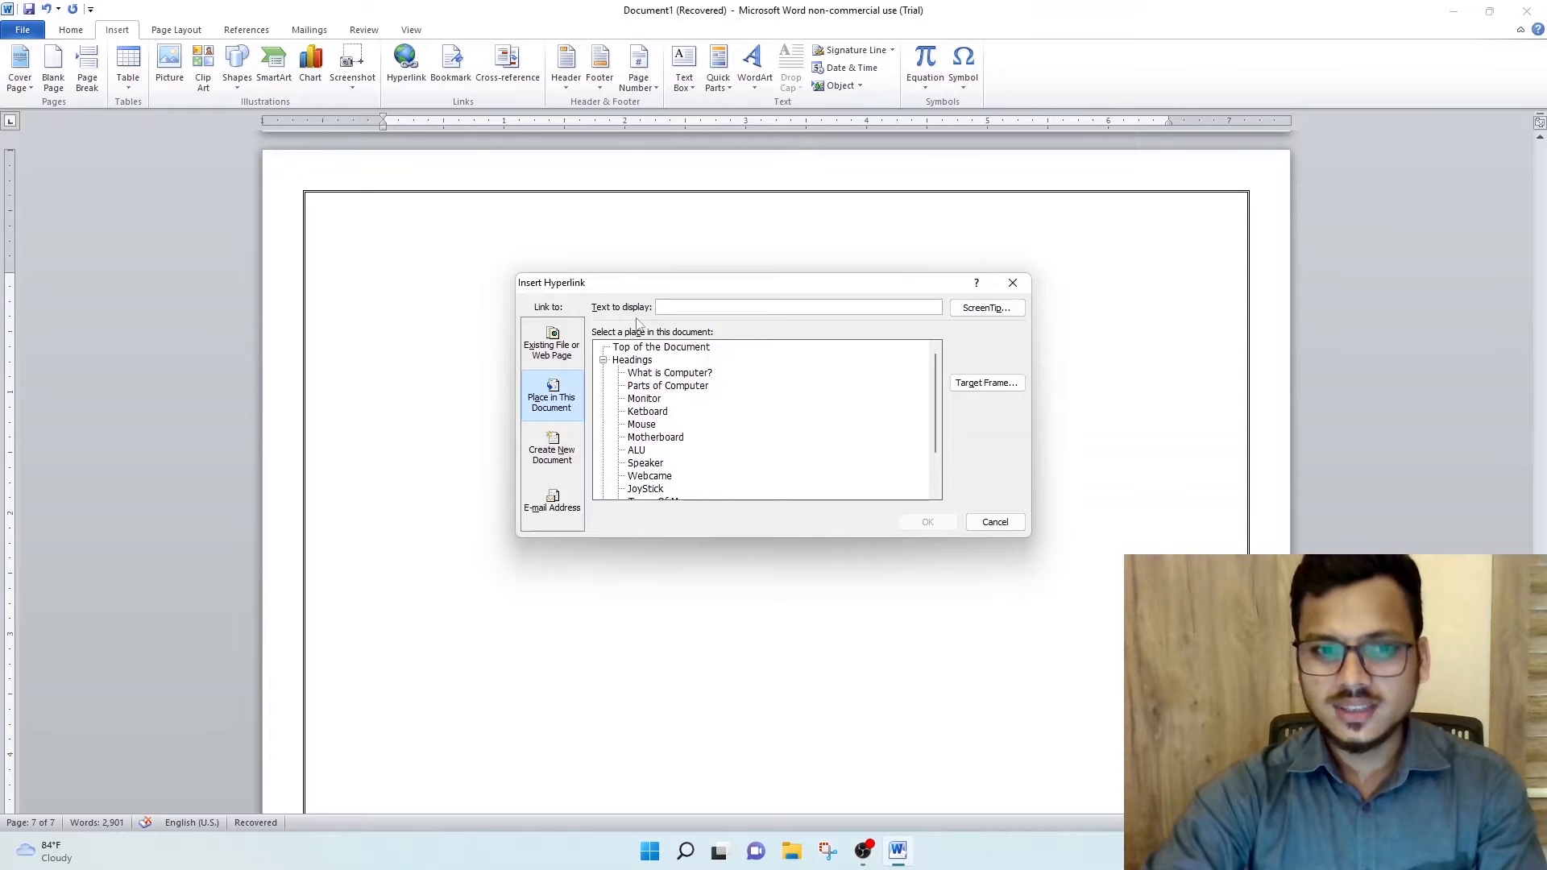
pyautogui.moveTo(625, 290); pyautogui.dragTo(750, 261)
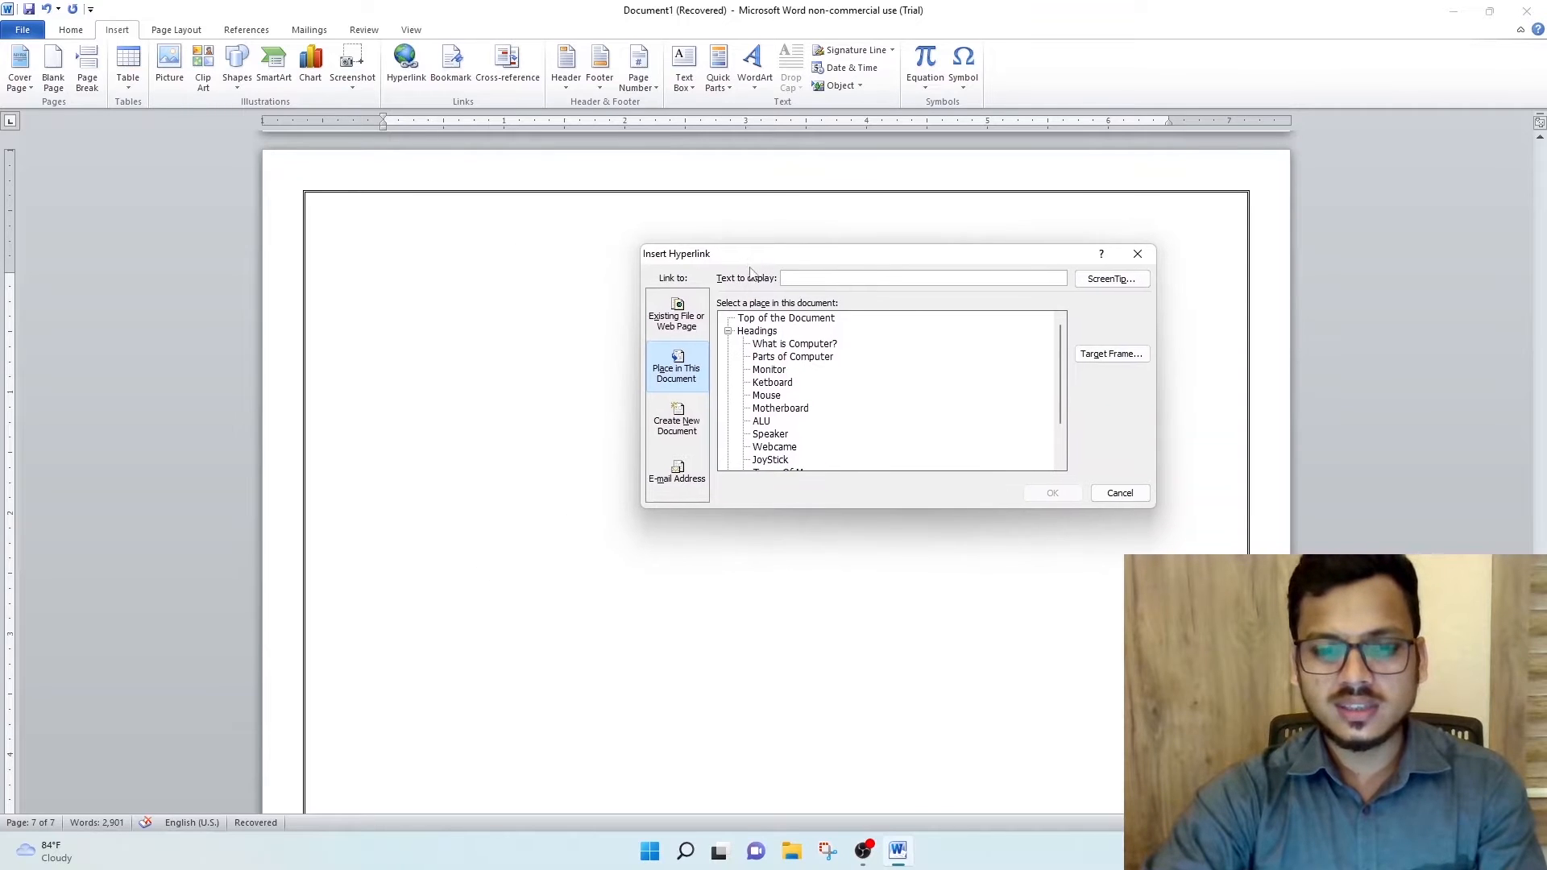
pyautogui.click(764, 345)
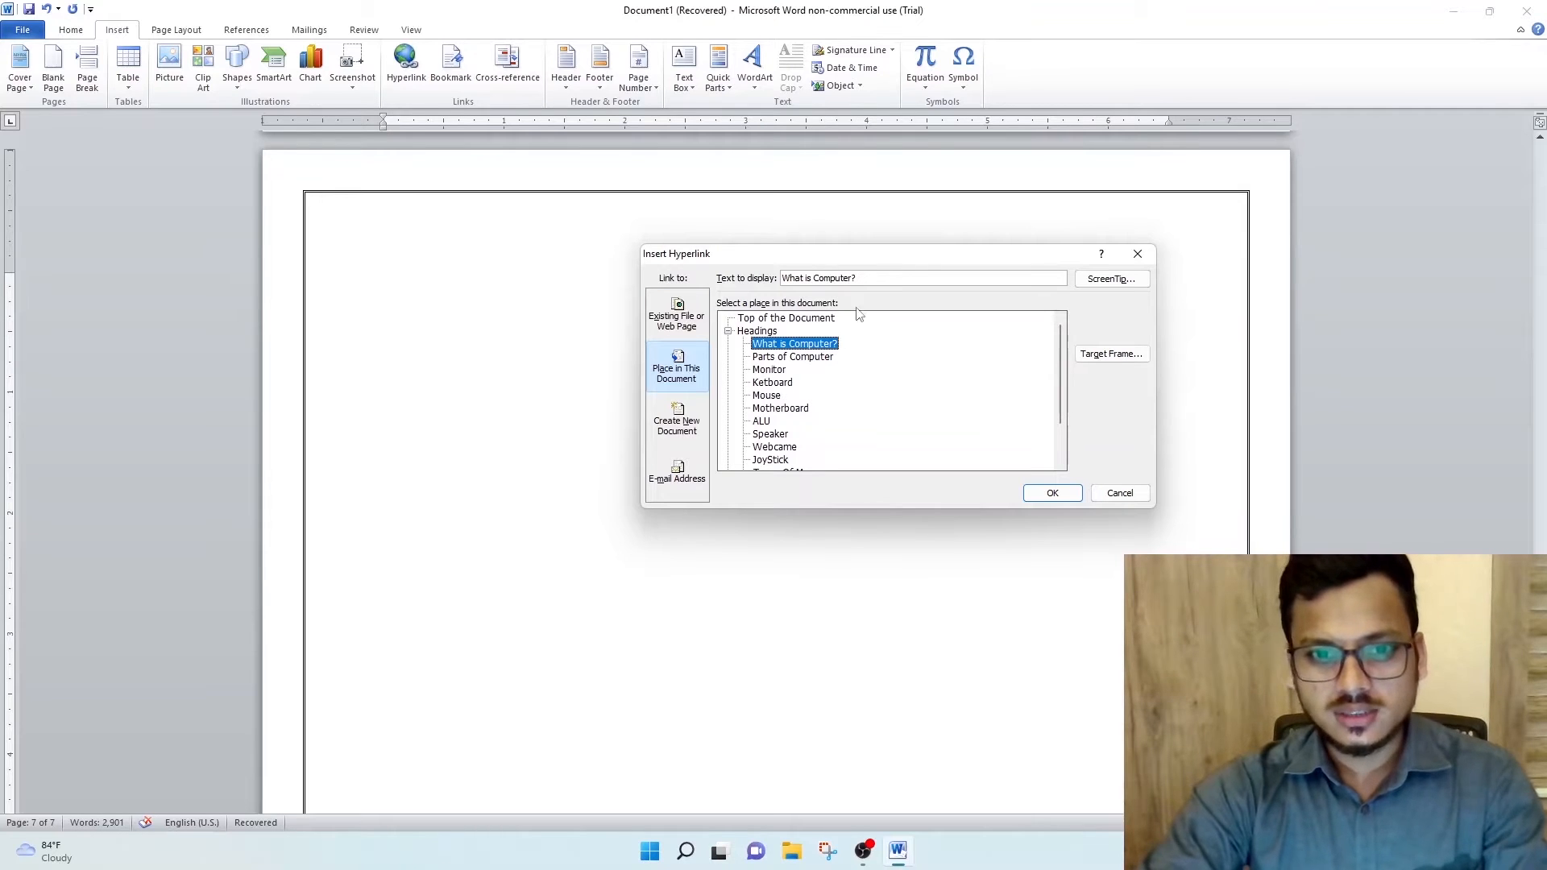
pyautogui.click(1052, 493)
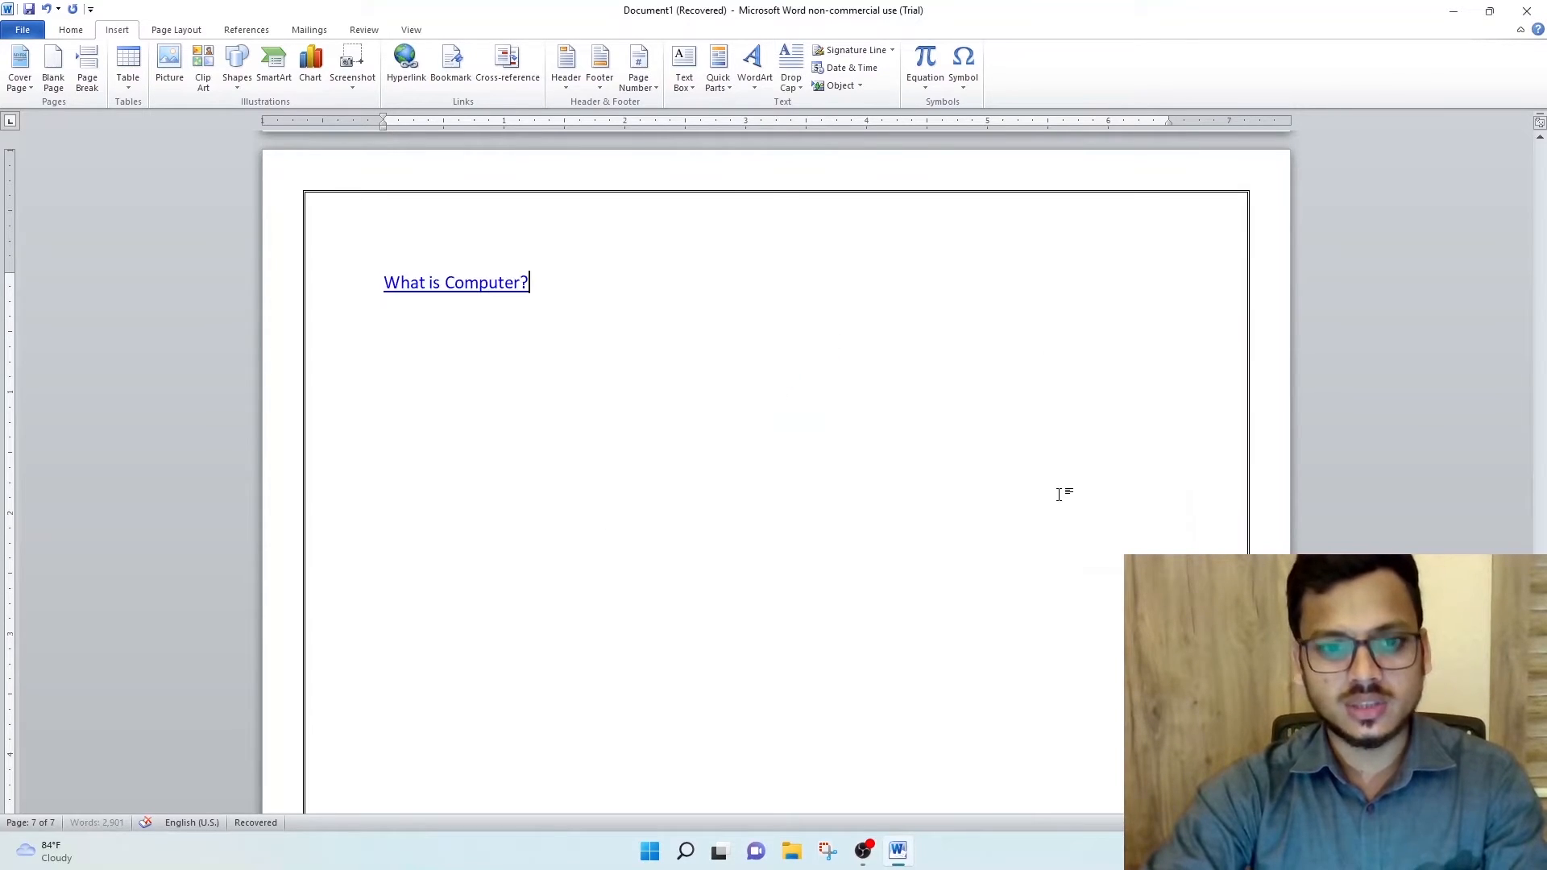
# - Follow the "What is Computer?" link to test it, and return to the end of the document
pyautogui.keyDown('ctrl'); pyautogui.click(446, 298); pyautogui.keyUp('ctrl')
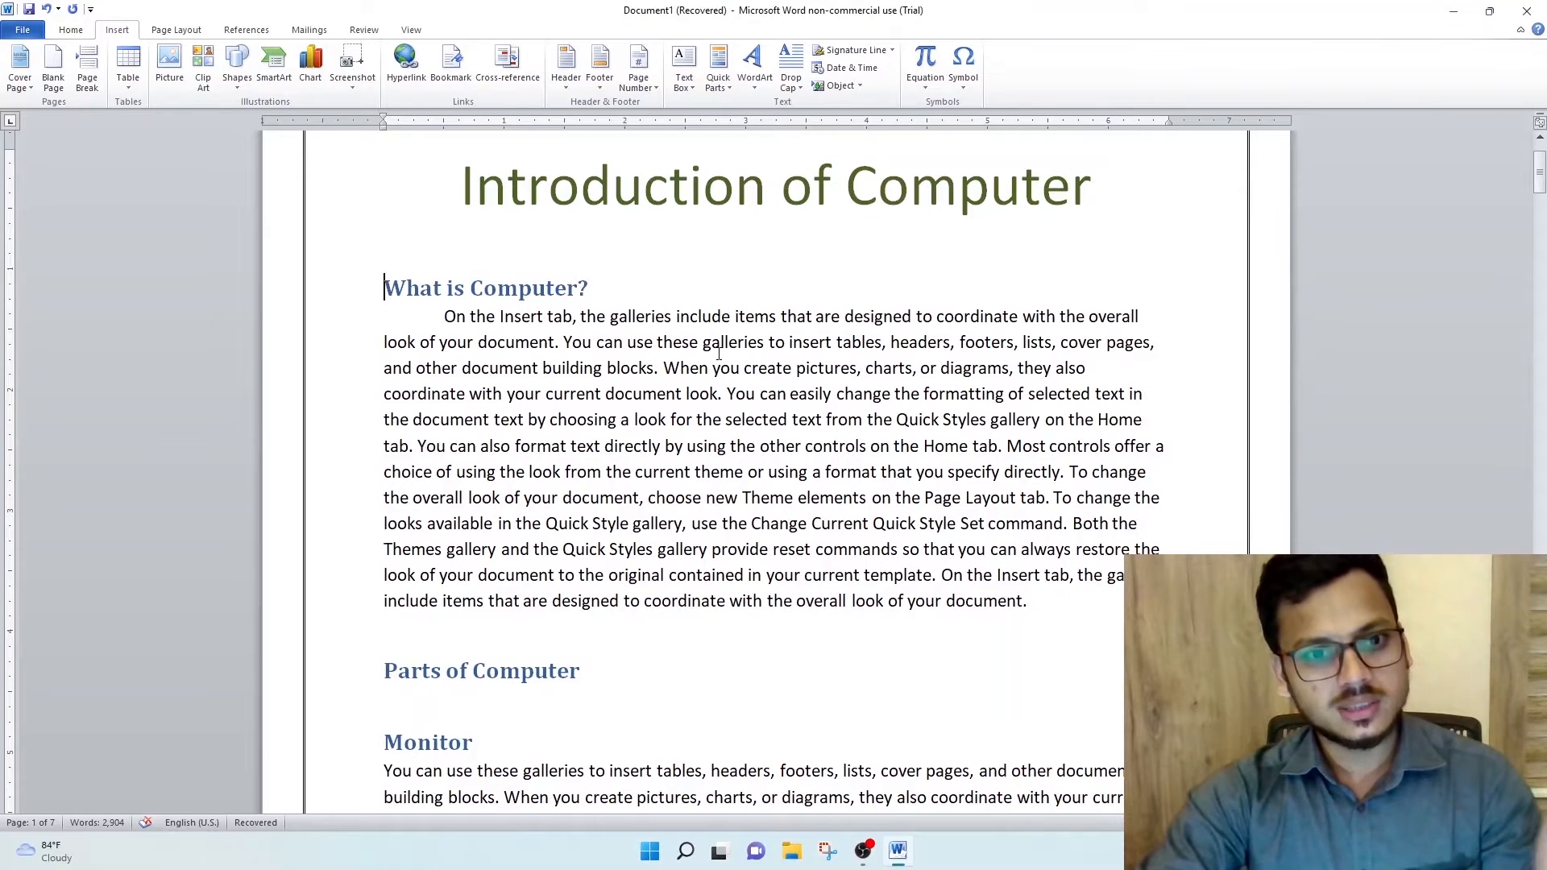
pyautogui.moveTo(1539, 171); pyautogui.dragTo(1539, 765)
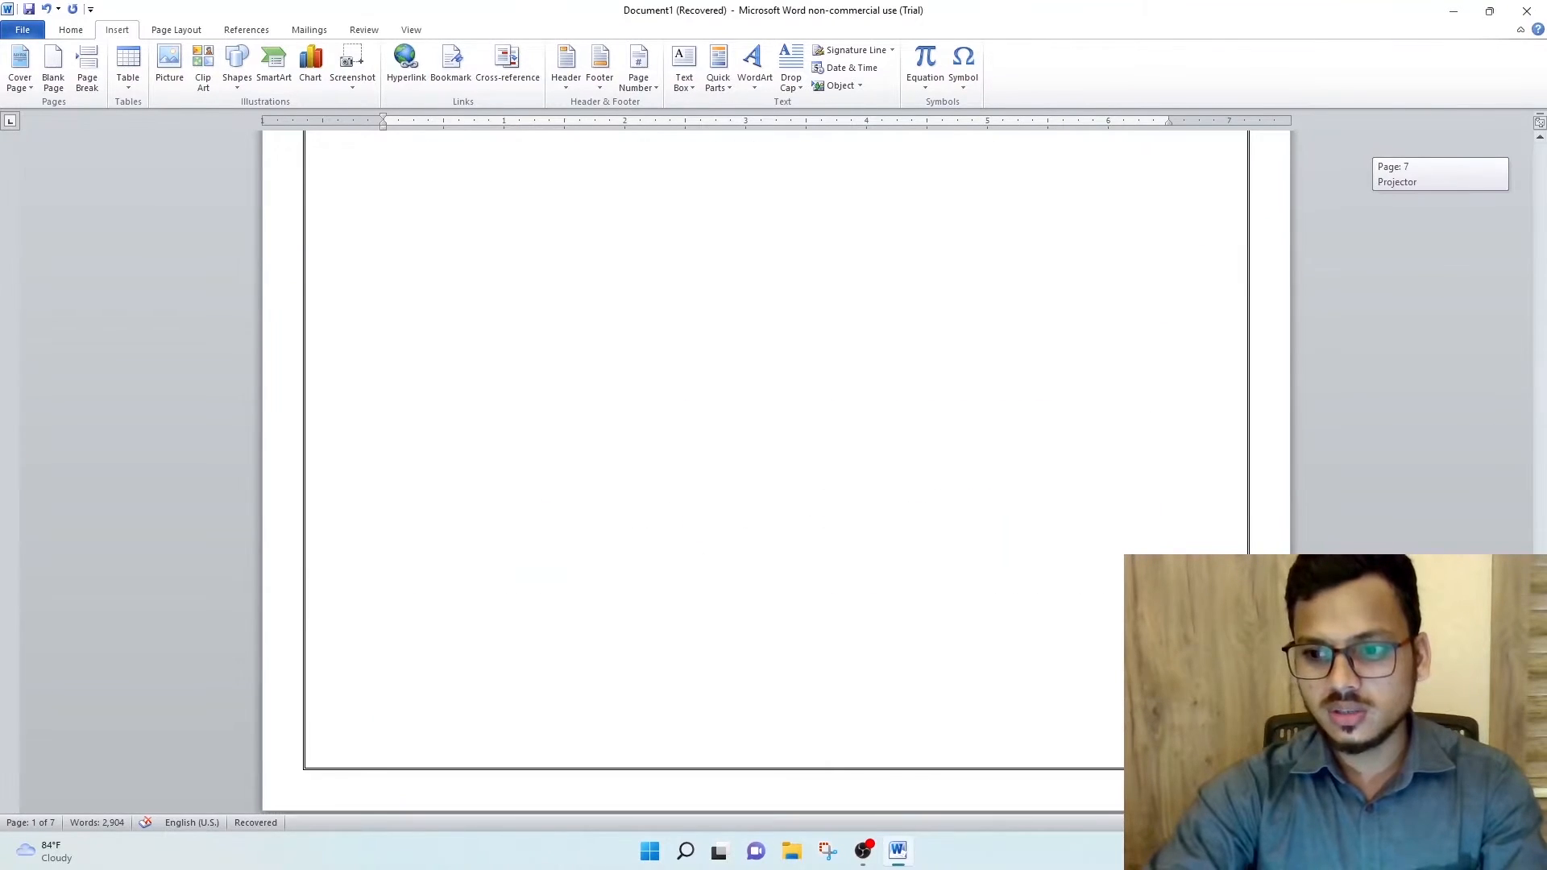
pyautogui.hotkey('ctrl', 'End')
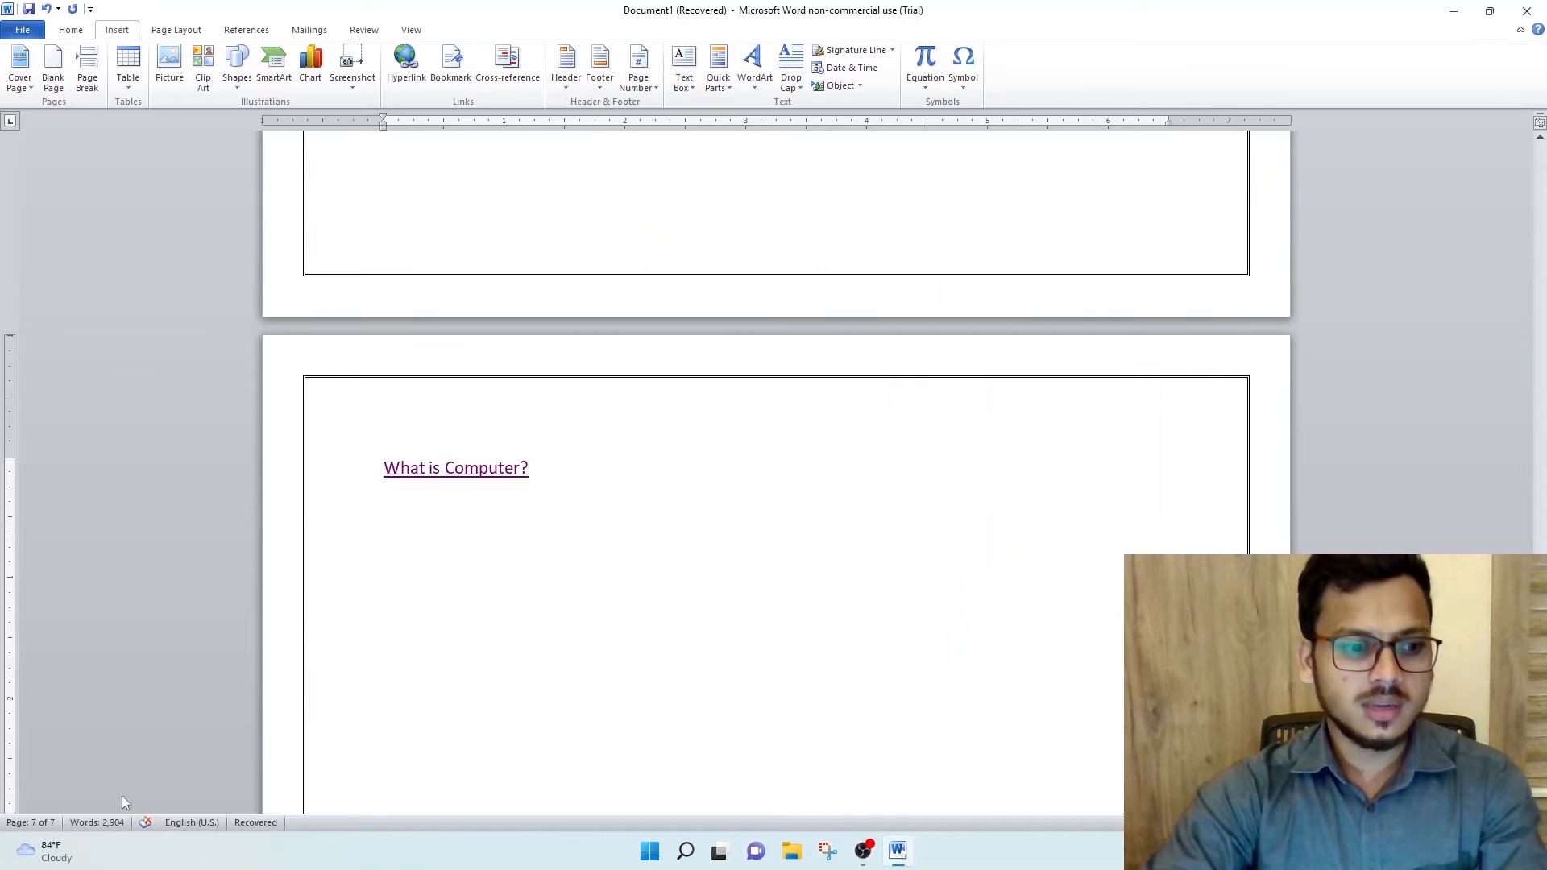
pyautogui.moveTo(41, 838)
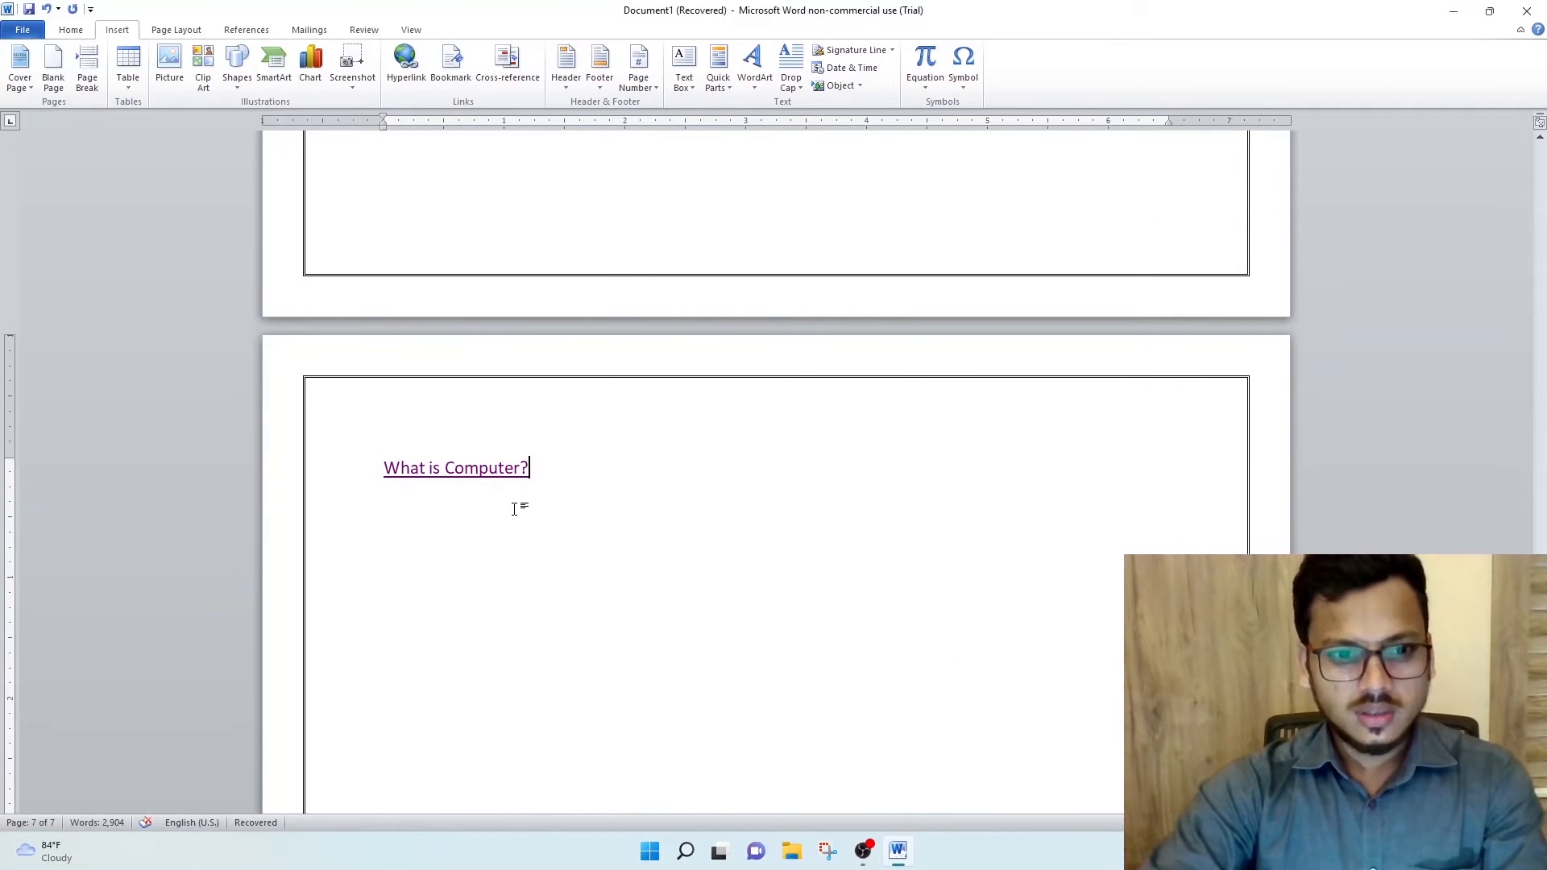
# - On a new line below the first link, insert a hyperlink to the "Parts of Computer" heading with display text "read all parts of computers"
pyautogui.press('Return')
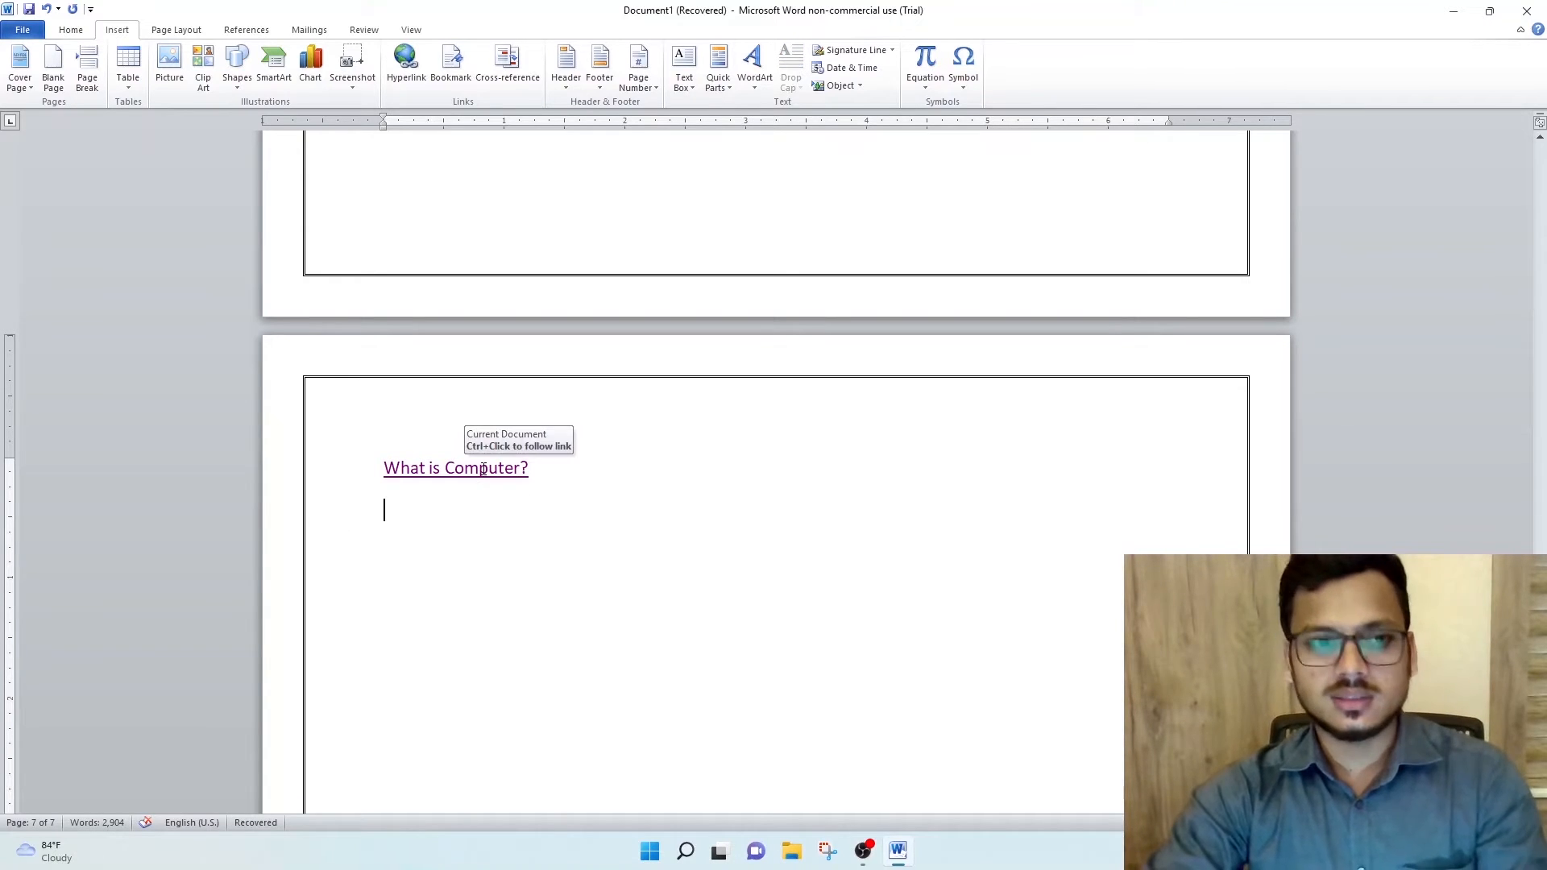
pyautogui.click(419, 70)
pyautogui.click(798, 346)
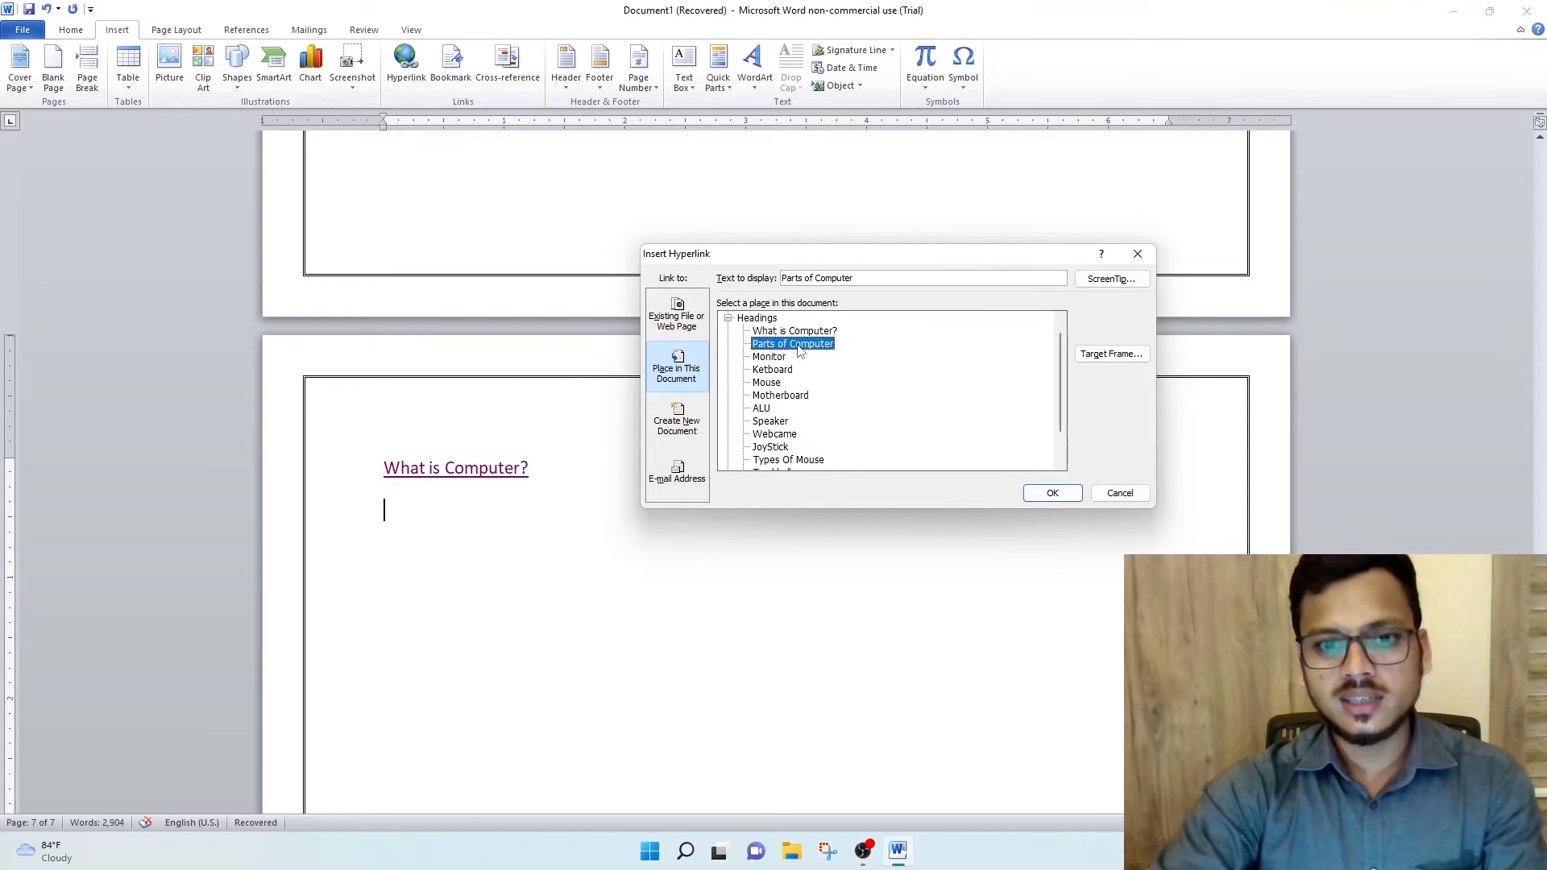
pyautogui.moveTo(867, 280); pyautogui.dragTo(613, 286)
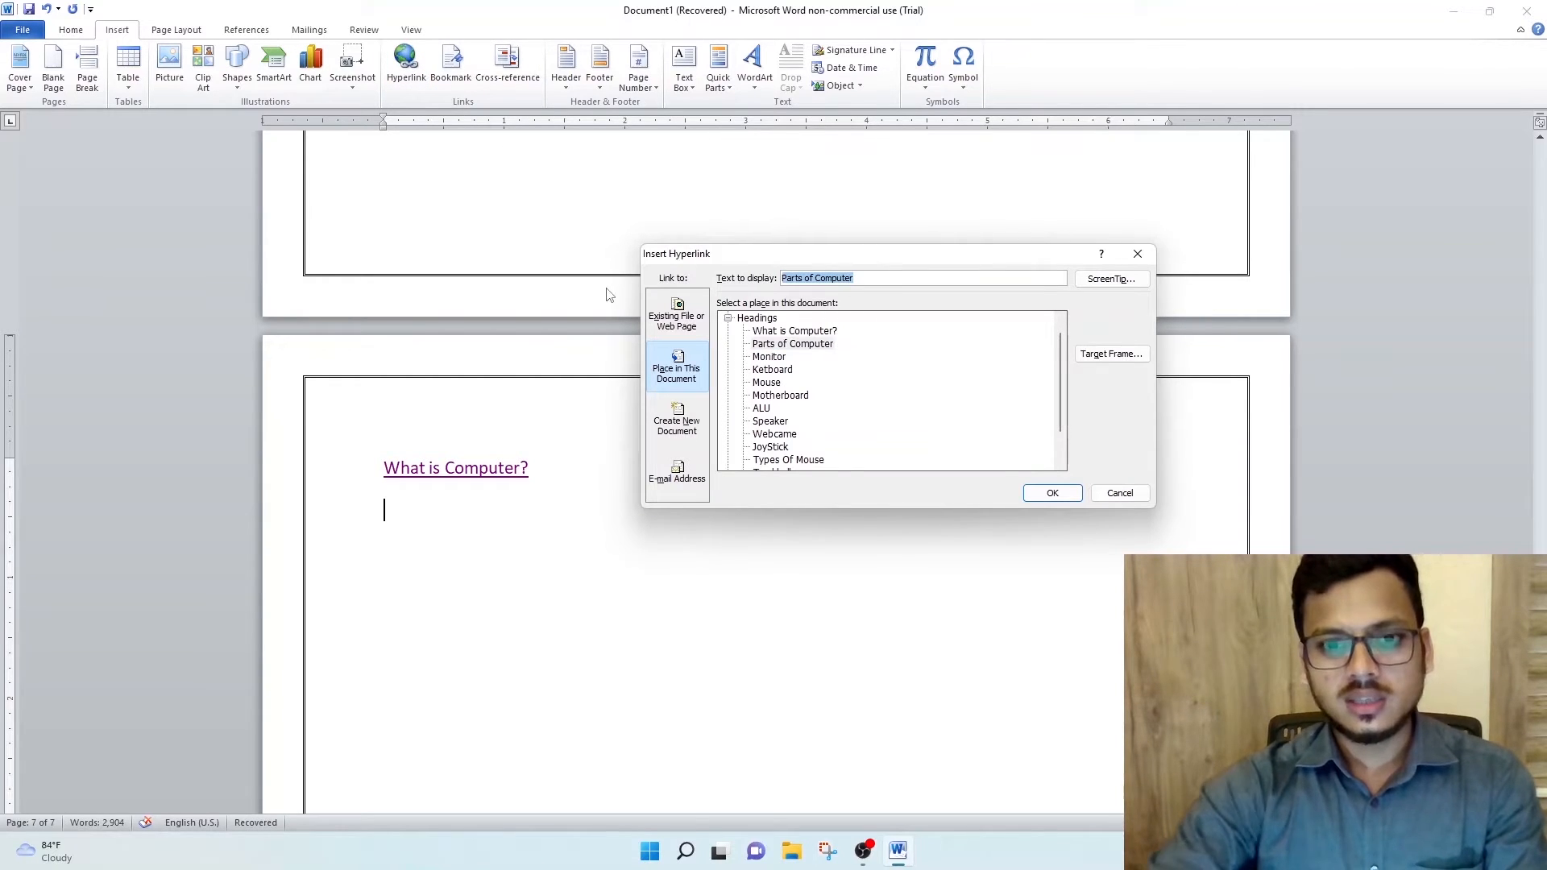
pyautogui.press('BackSpace')
pyautogui.write('read all parts of computers')
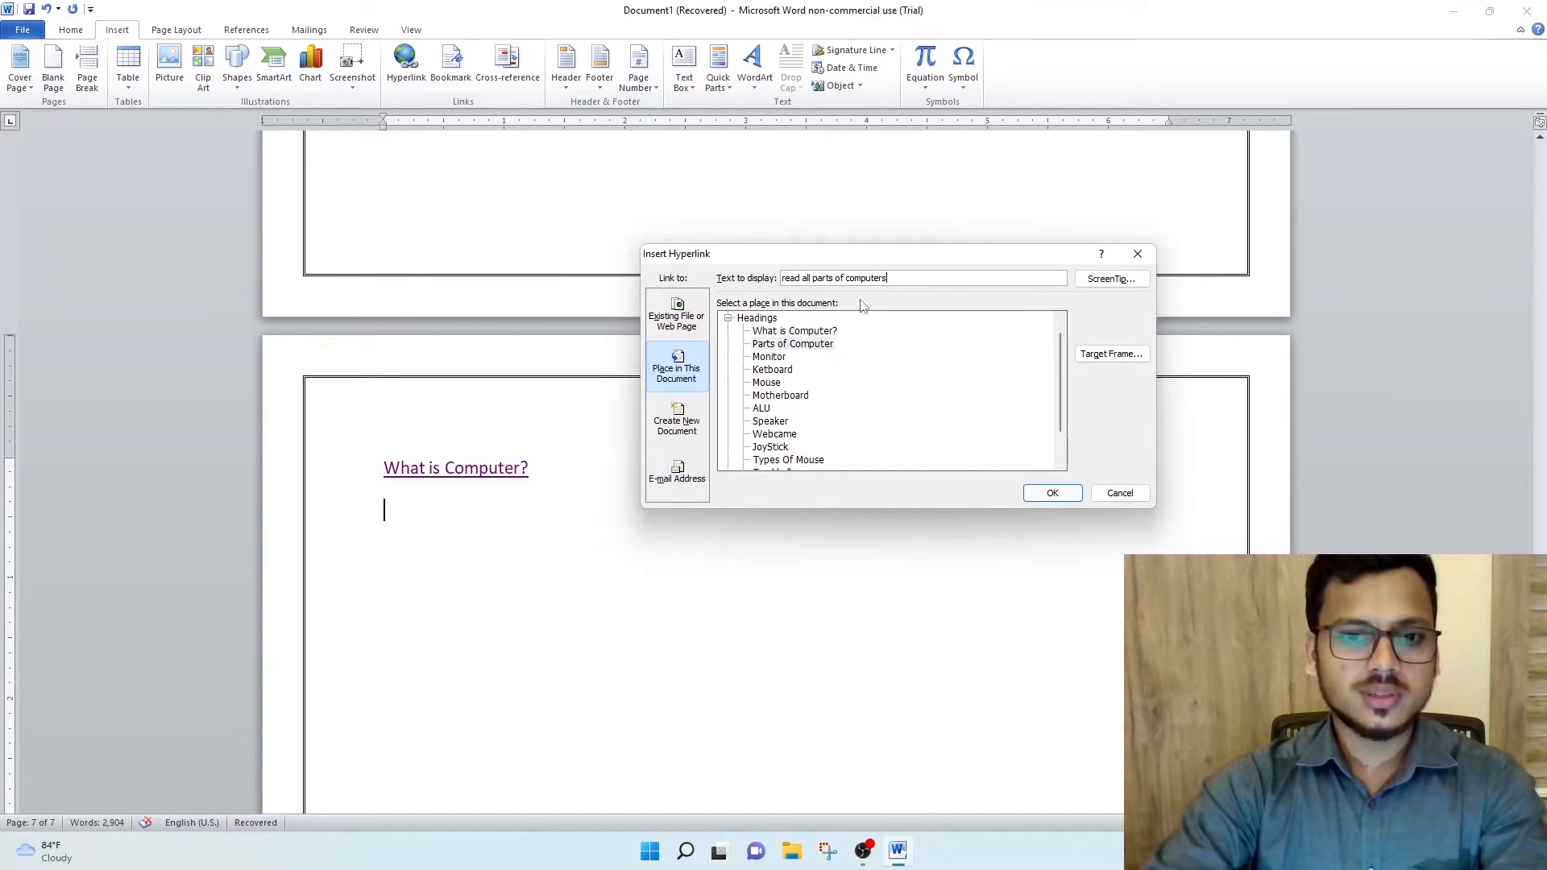
pyautogui.click(1075, 500)
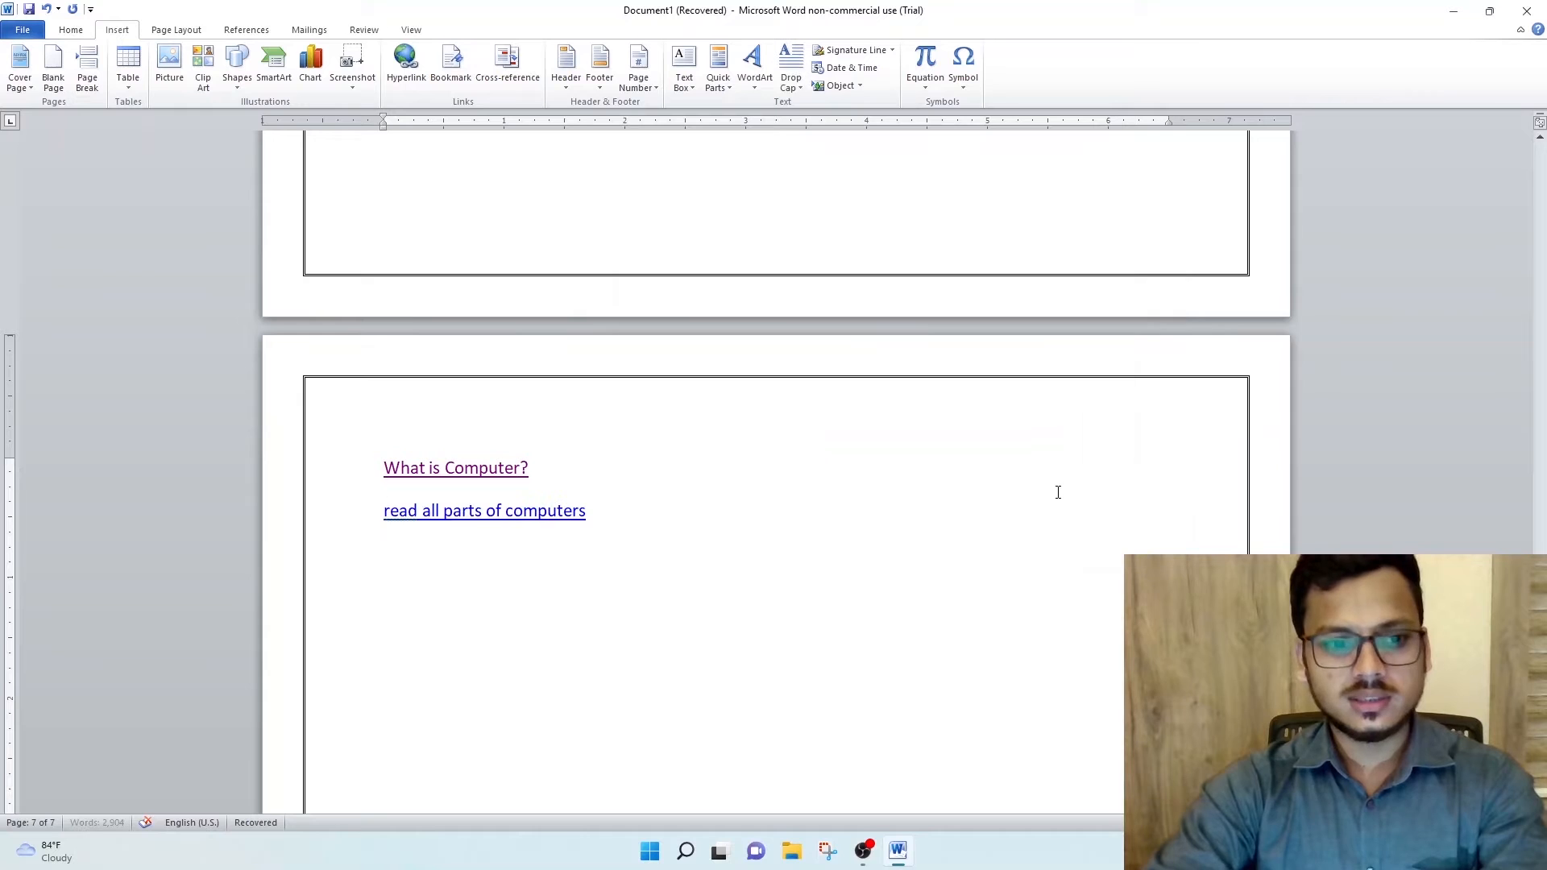
# - Test the "read all parts of computers" link, look through the linked sections, and return to the links on the last page
pyautogui.keyDown('ctrl'); pyautogui.click(547, 514); pyautogui.keyUp('ctrl')
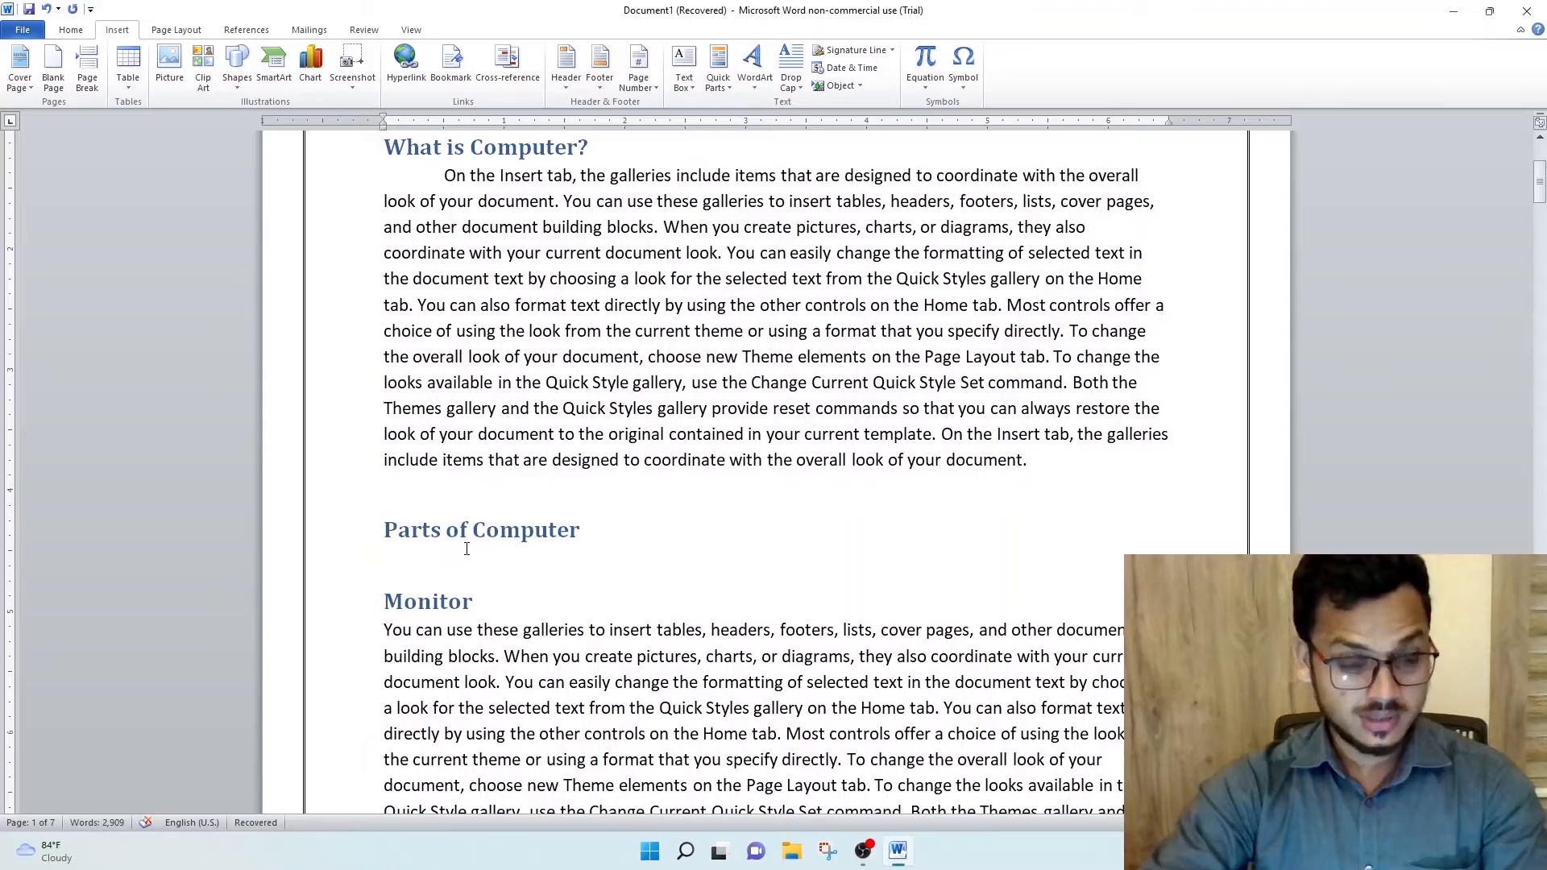
pyautogui.scroll(-20, 493, 554)
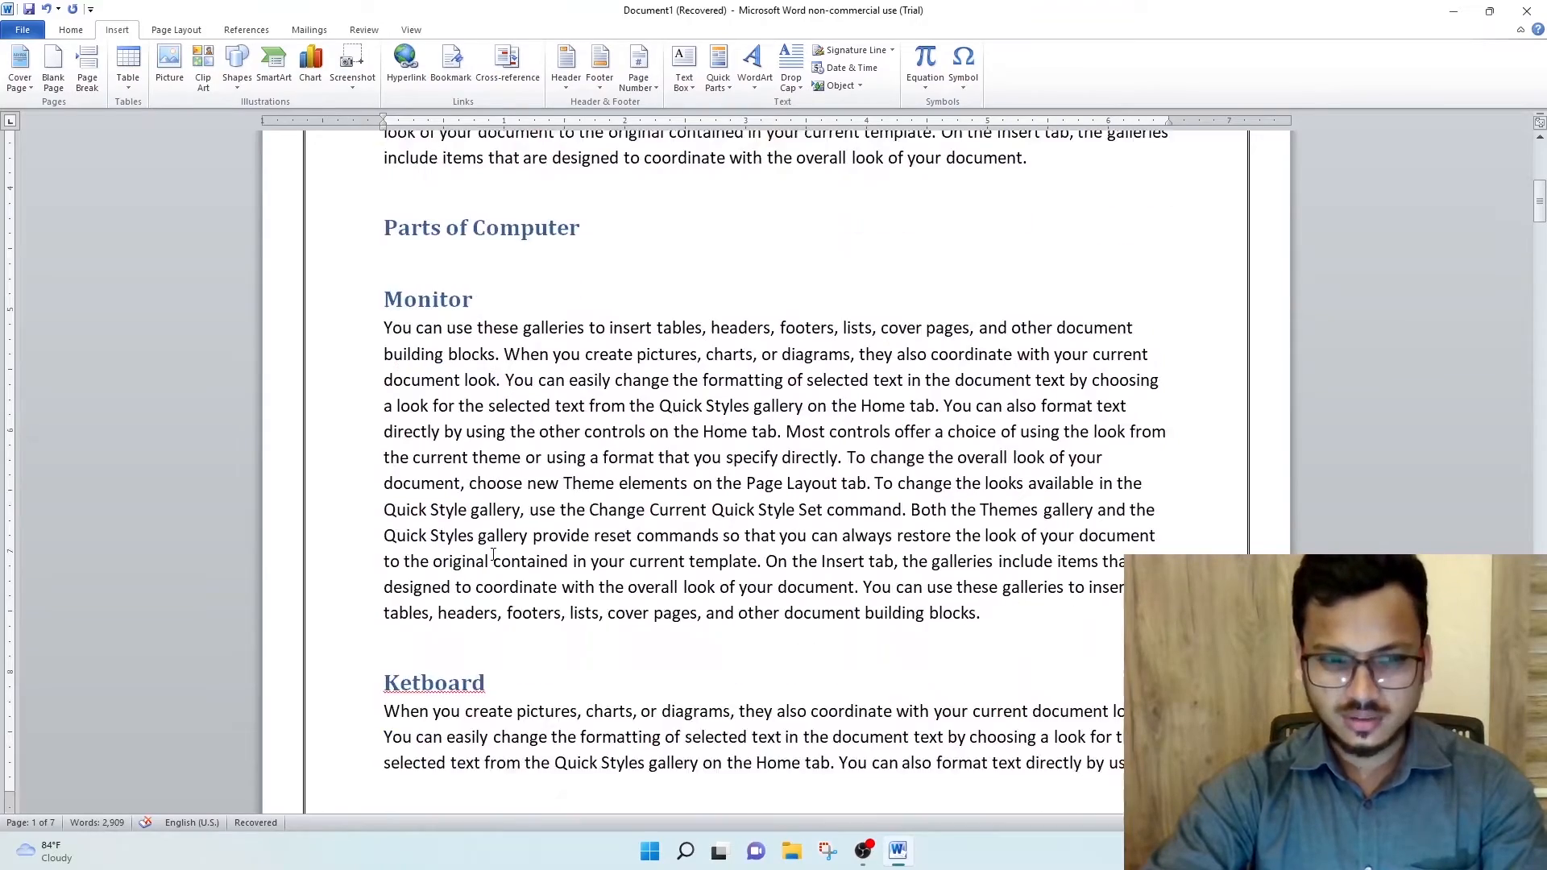
pyautogui.scroll(6, 1512, 297)
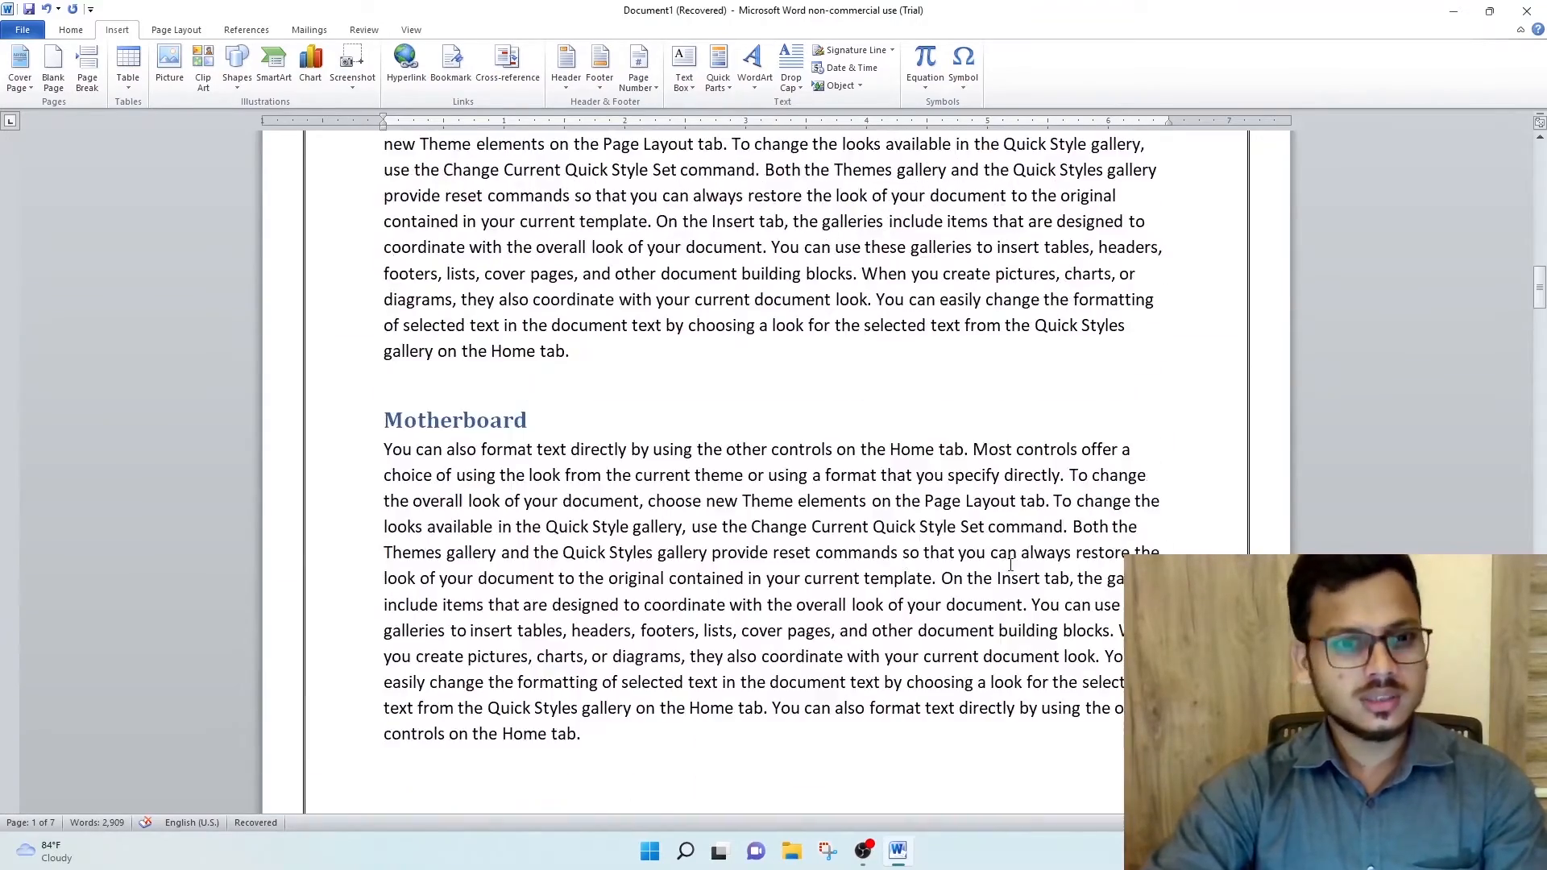
pyautogui.scroll(-4, 1511, 297)
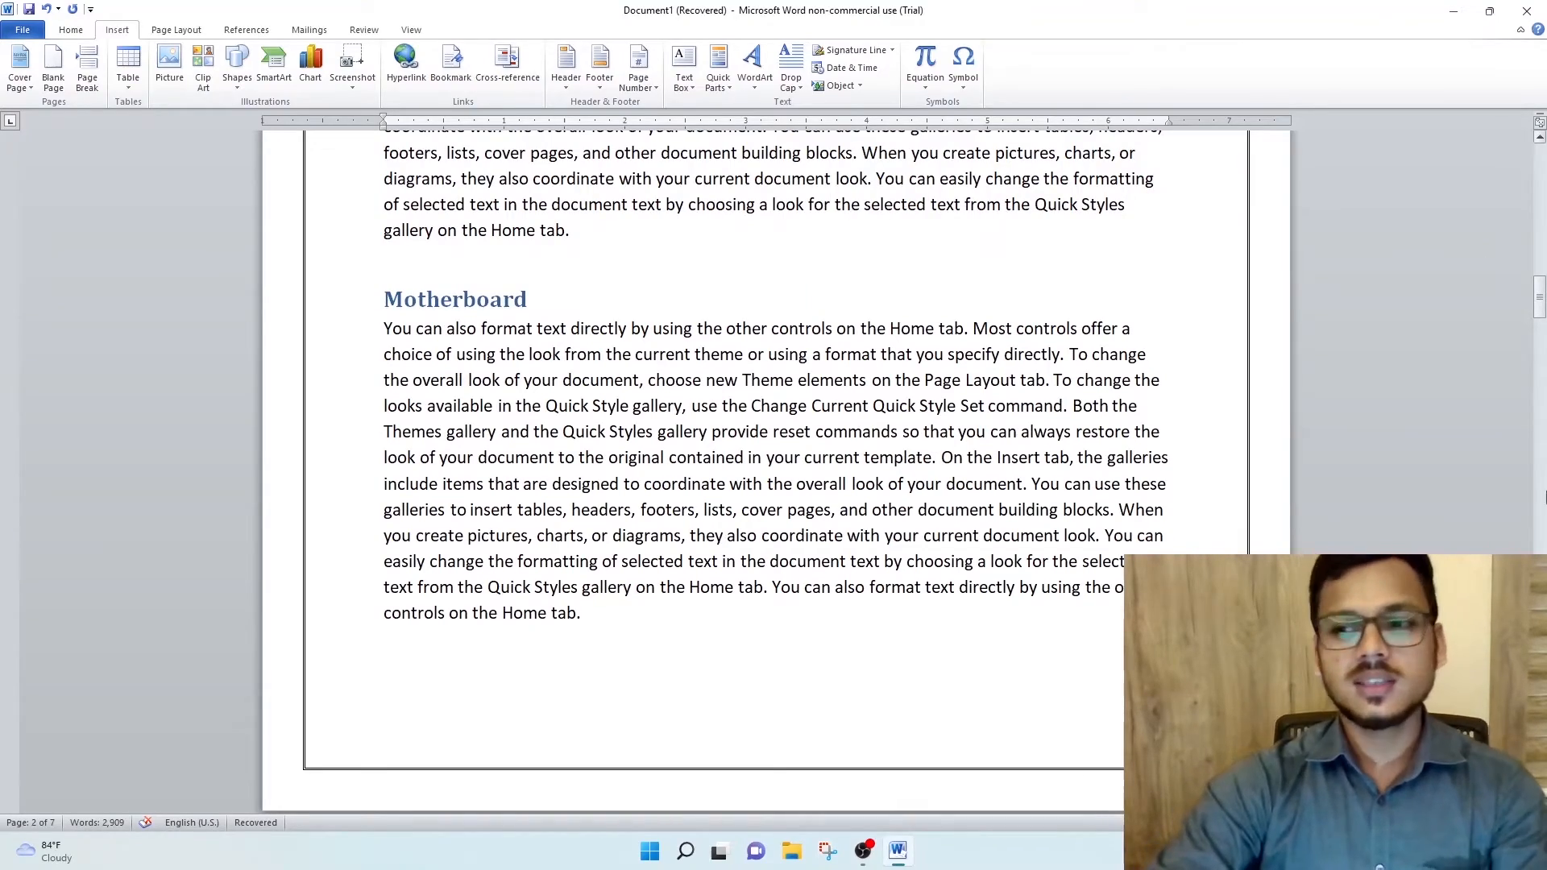
pyautogui.moveTo(1539, 297); pyautogui.dragTo(1539, 753)
pyautogui.scroll(2, 601, 447)
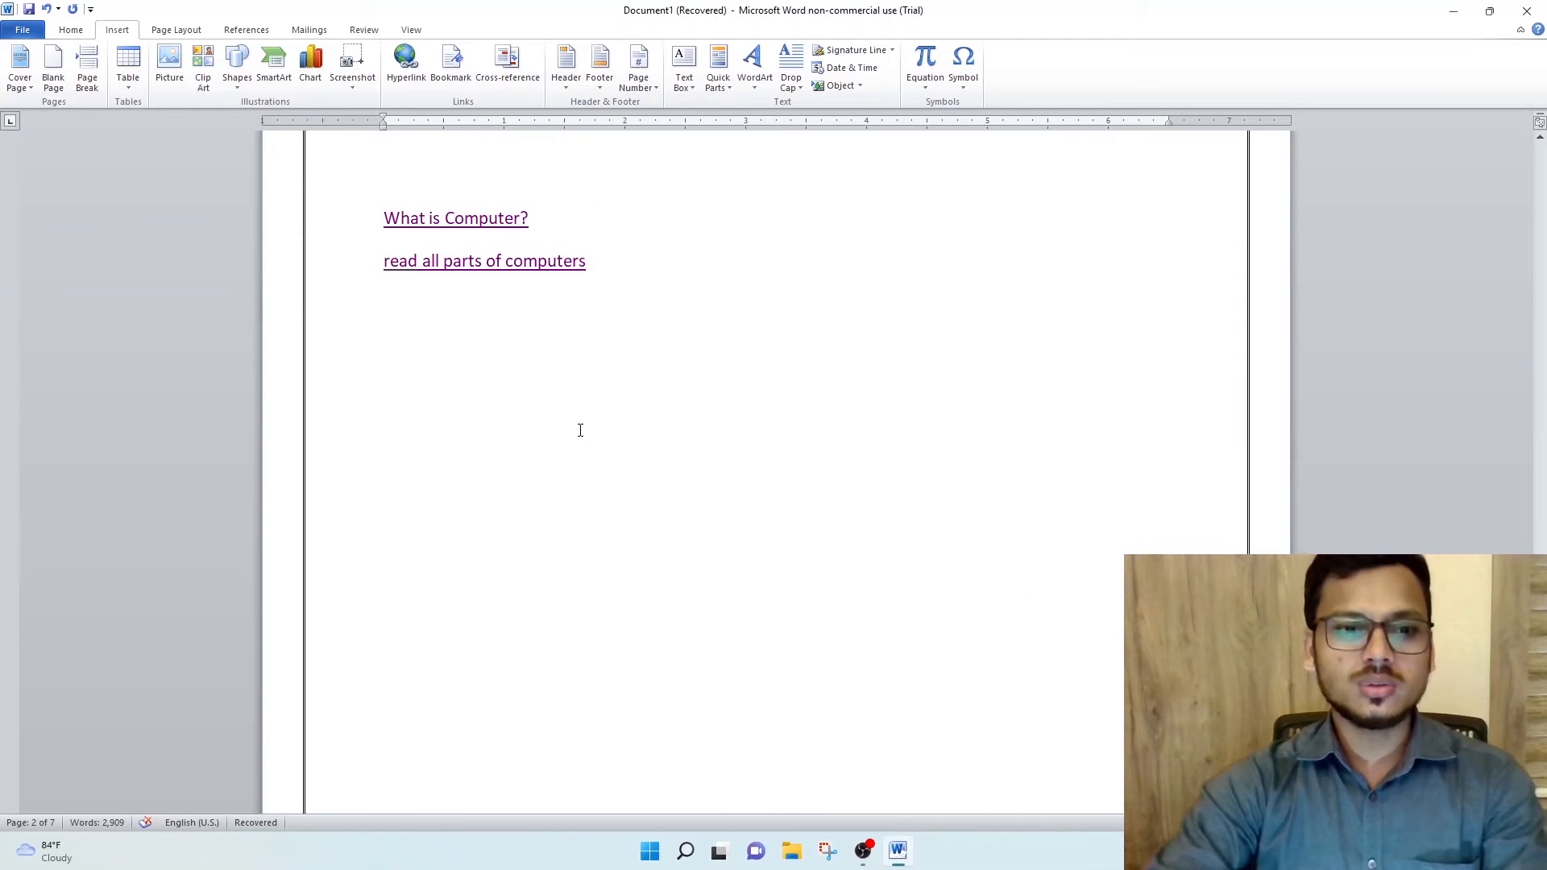
pyautogui.scroll(3, 580, 431)
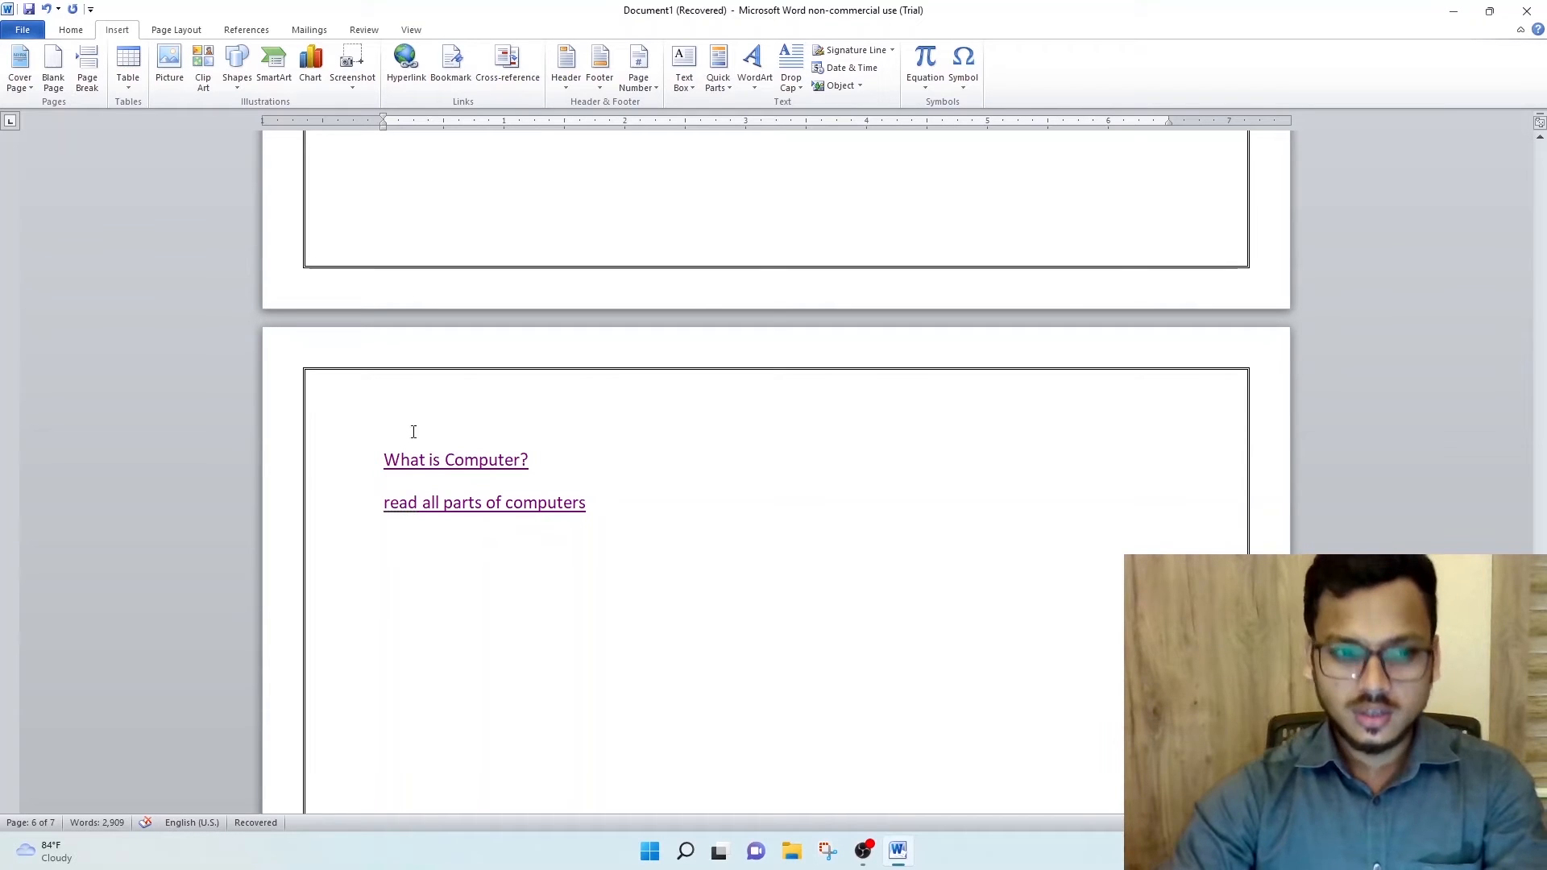
# - Add the title "Index page" on a new line above the two links and center it
pyautogui.click(383, 460)
pyautogui.press('Return')
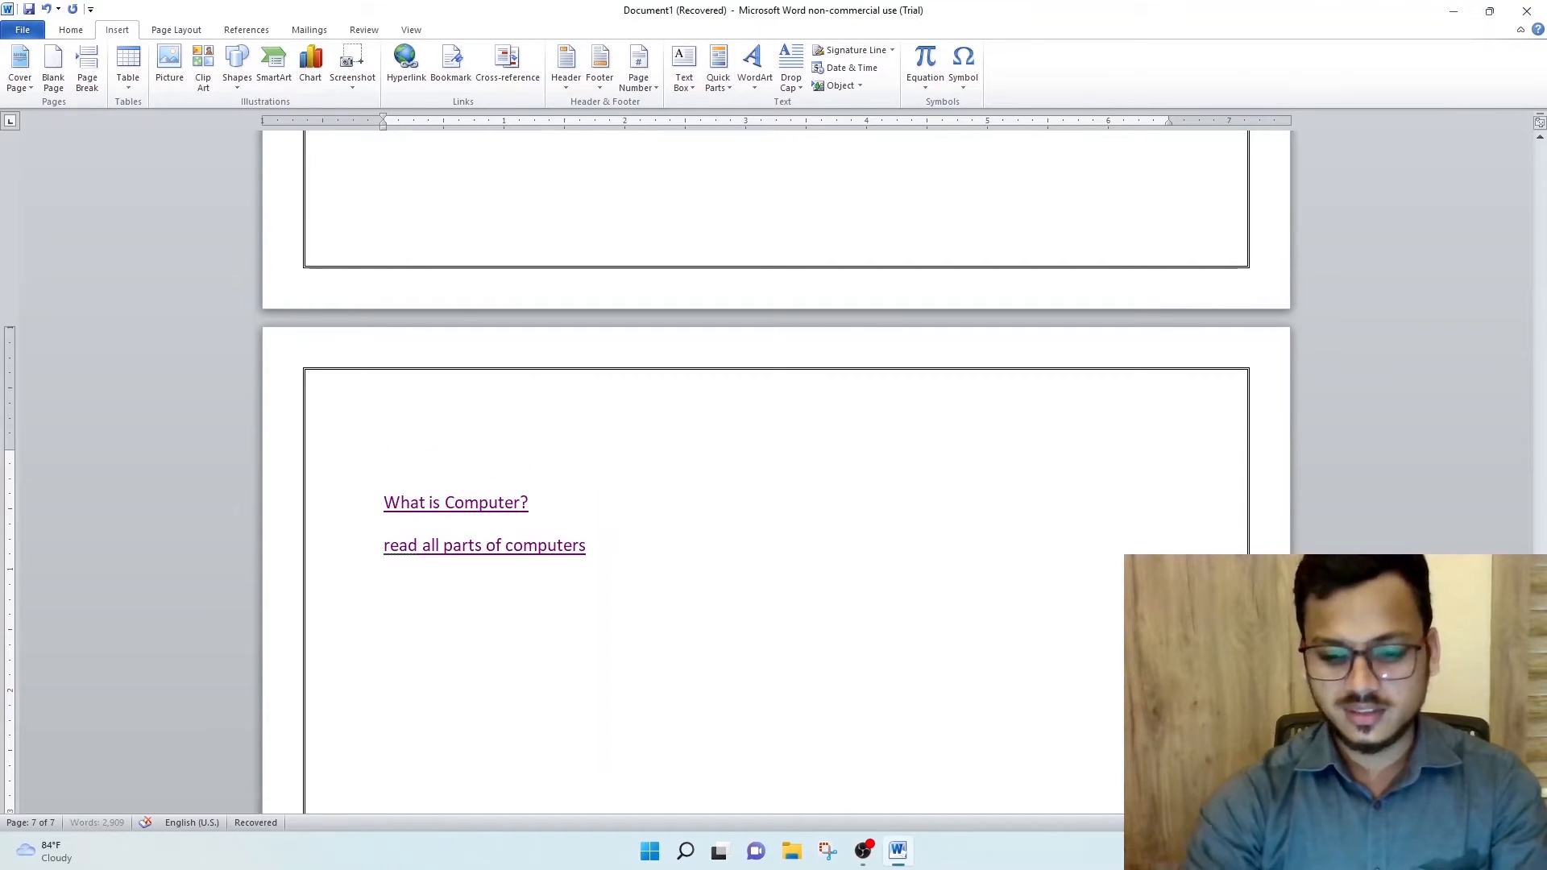
pyautogui.click(451, 450)
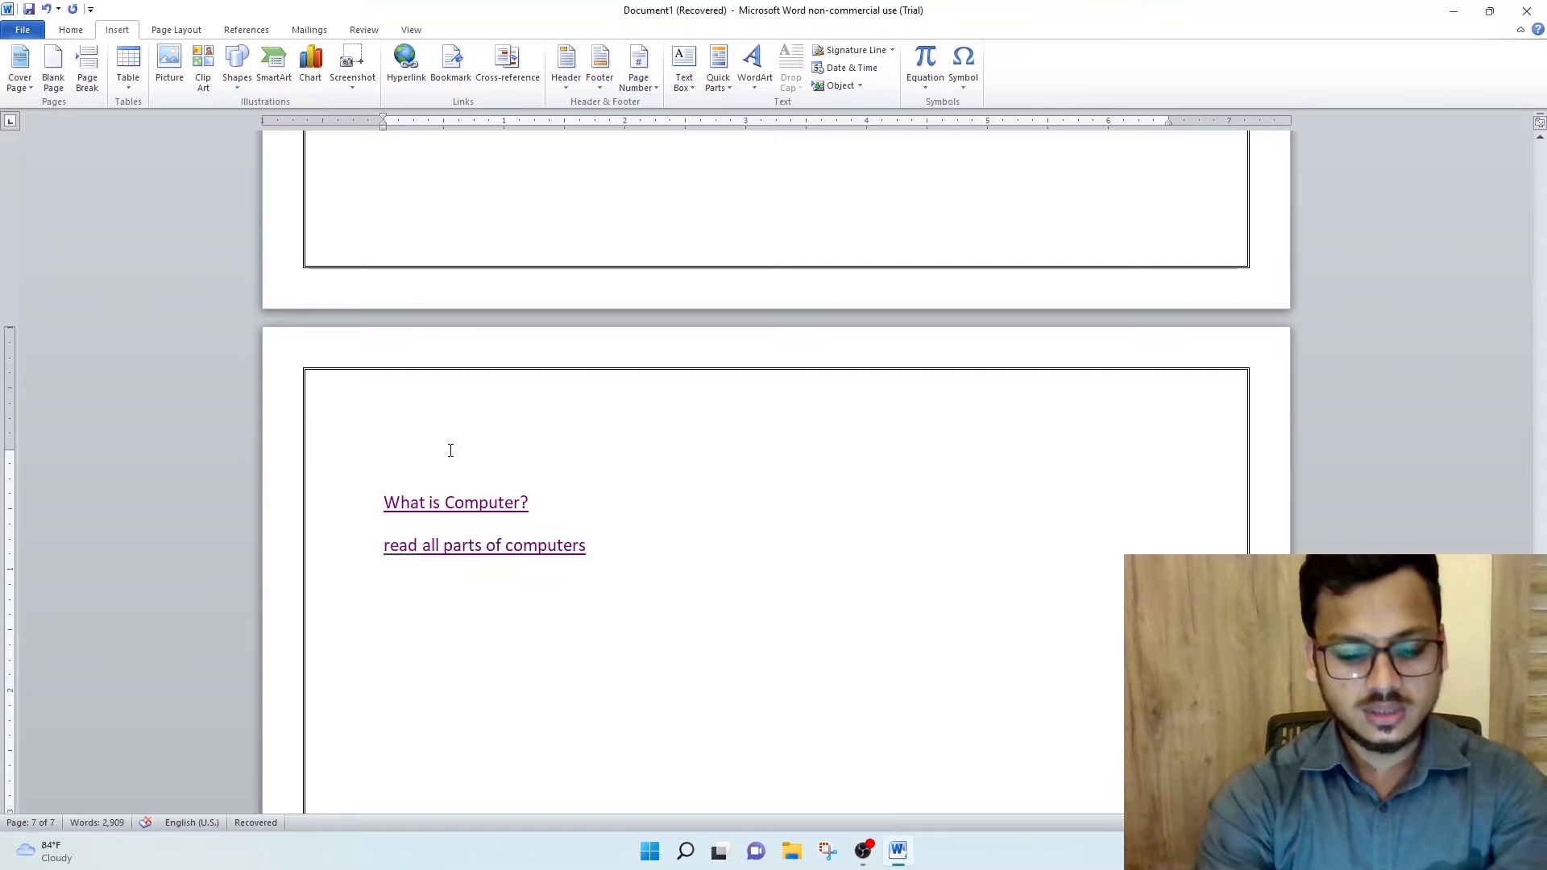
pyautogui.write('Indr')
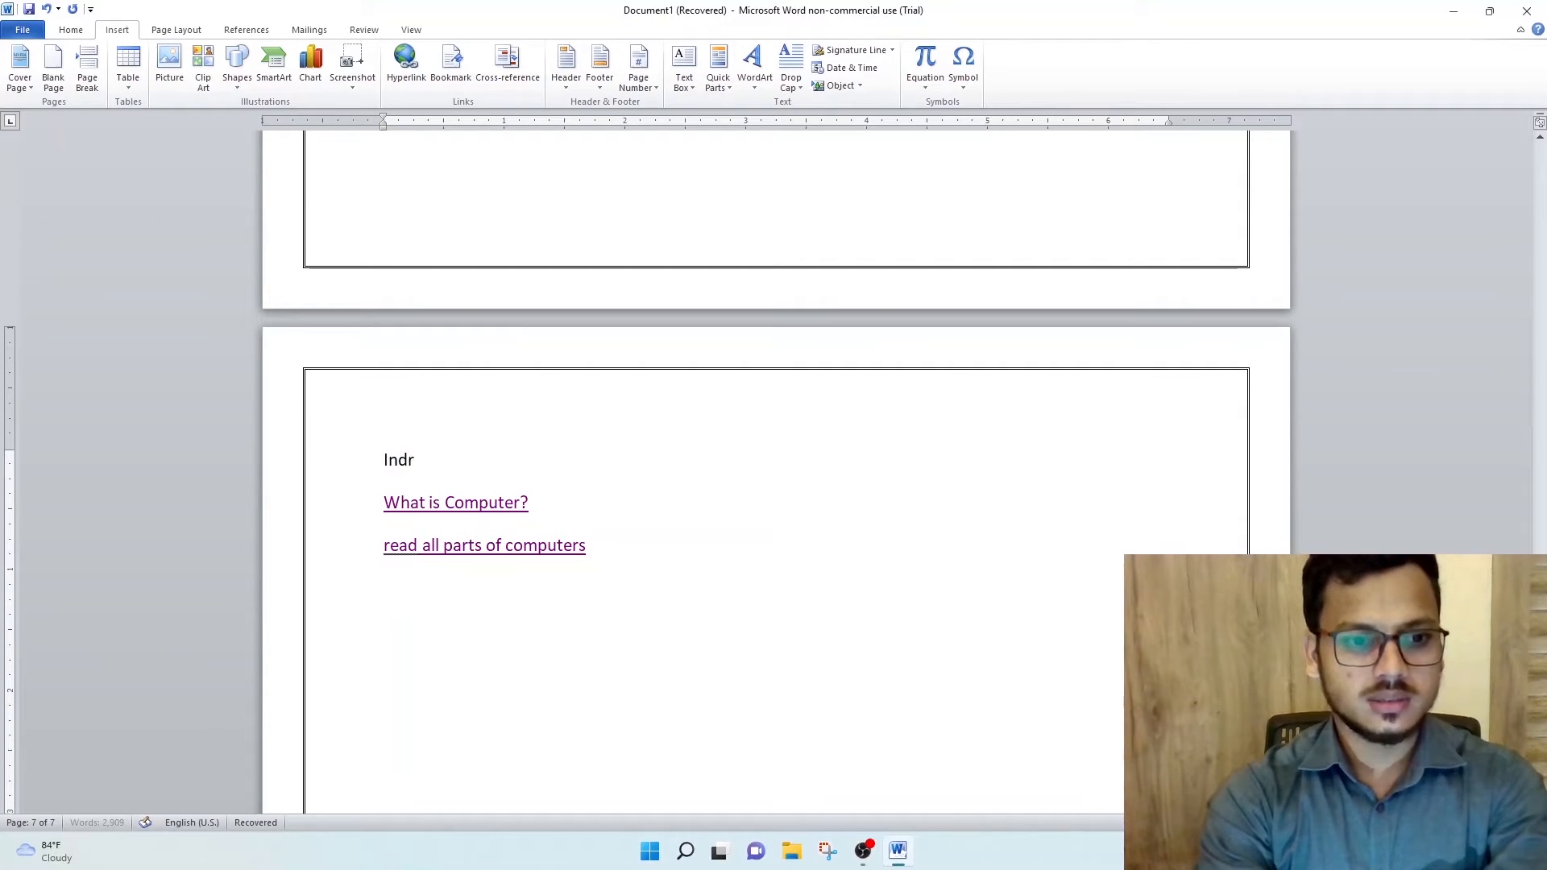
pyautogui.press('BackSpace')
pyautogui.write('ex page')
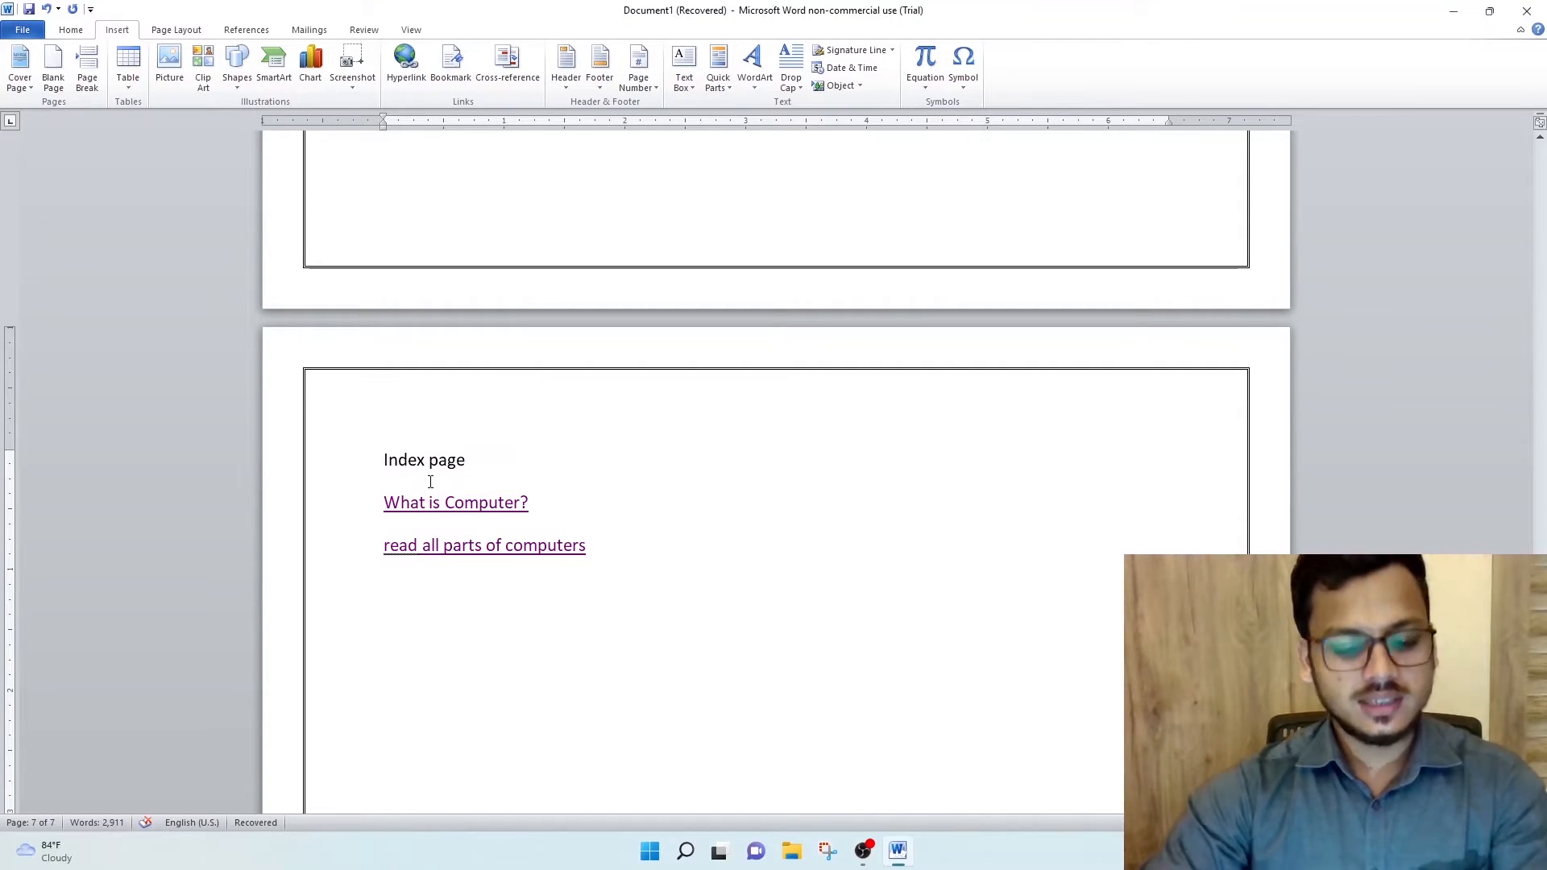
pyautogui.hotkey('ctrl', 'e')
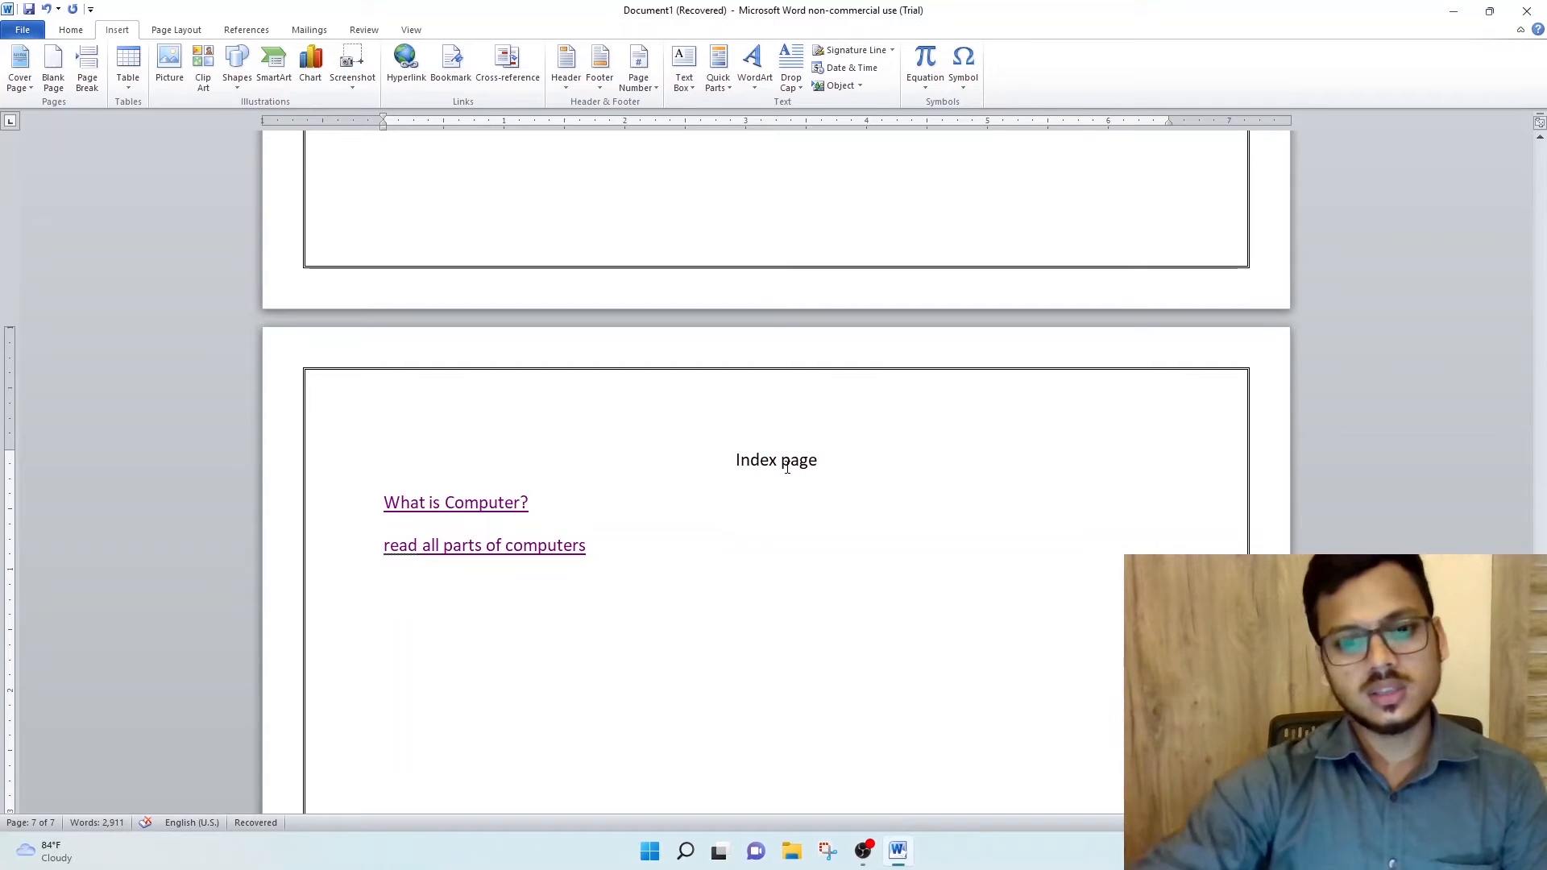
# - Apply the Heading 1 style to the "Index page" title and center it again
pyautogui.moveTo(732, 471); pyautogui.dragTo(828, 476)
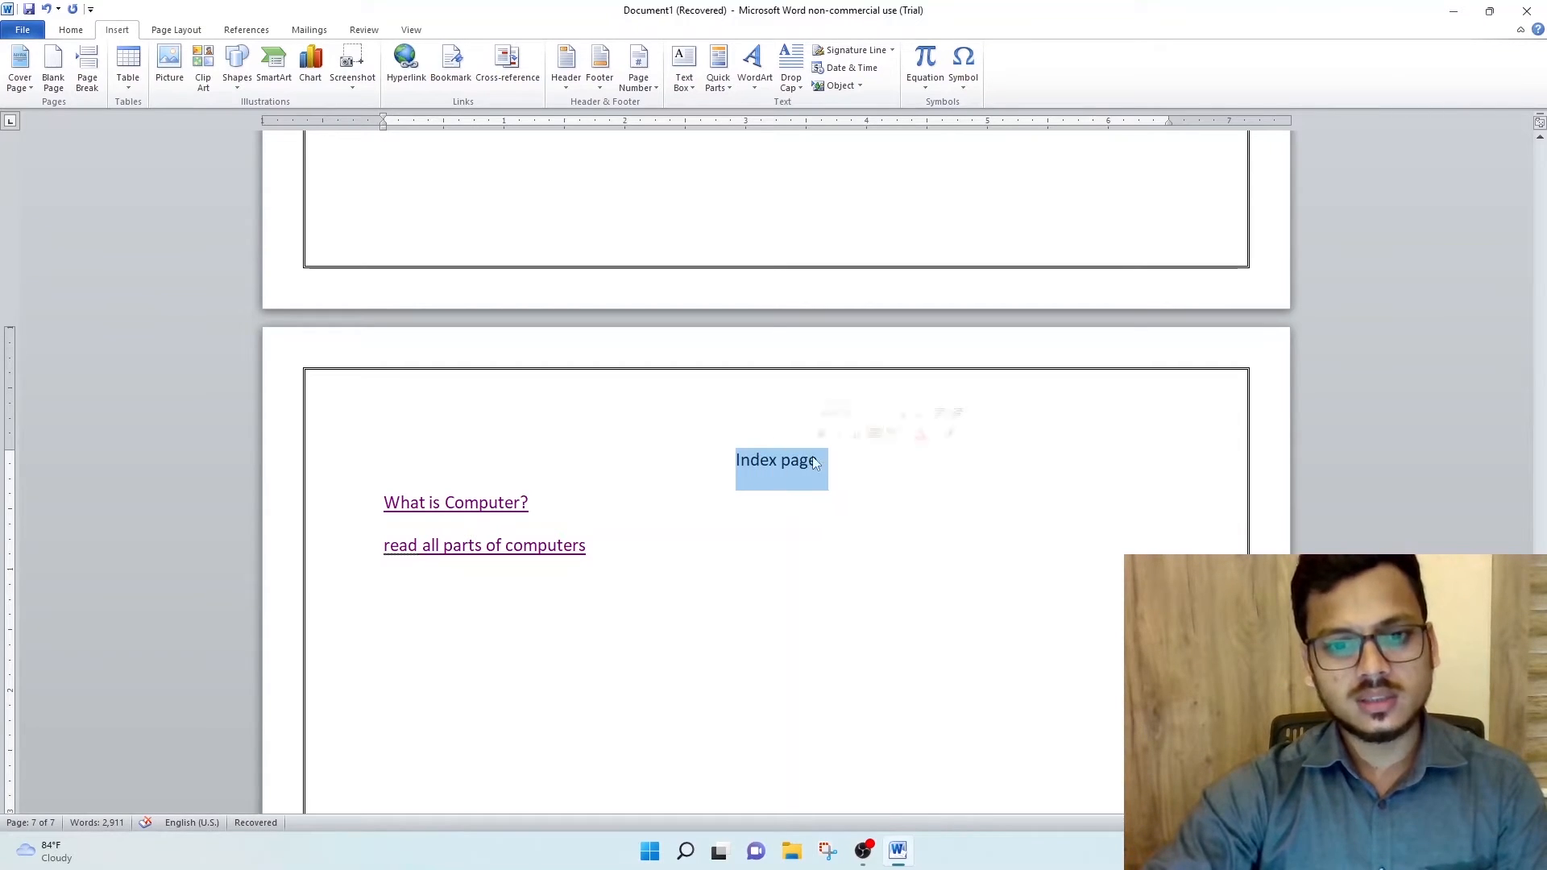
pyautogui.click(74, 31)
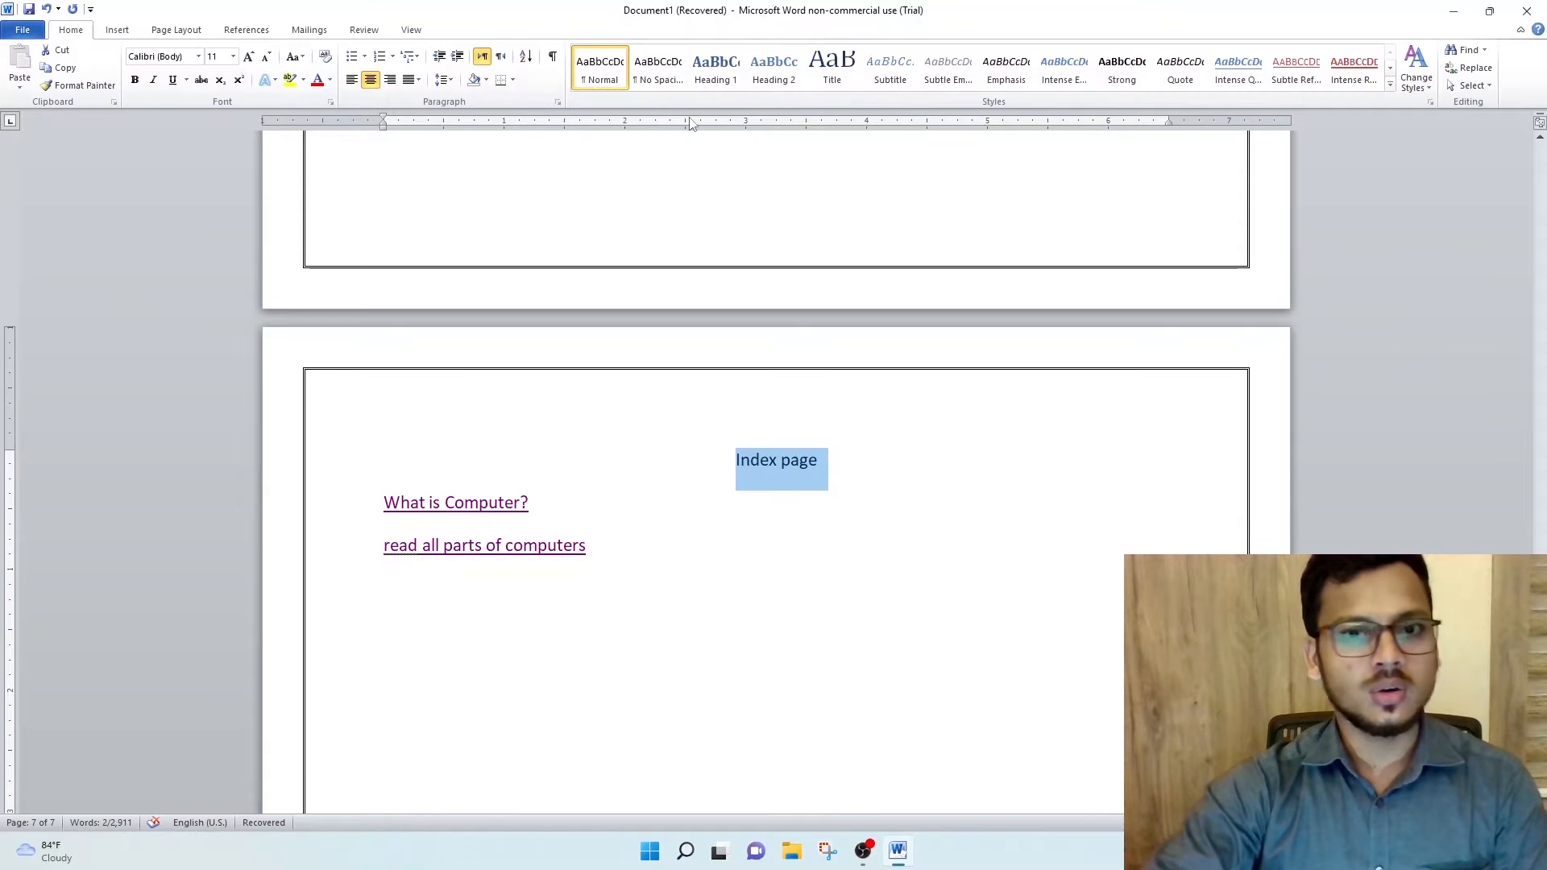
pyautogui.click(733, 83)
pyautogui.click(735, 84)
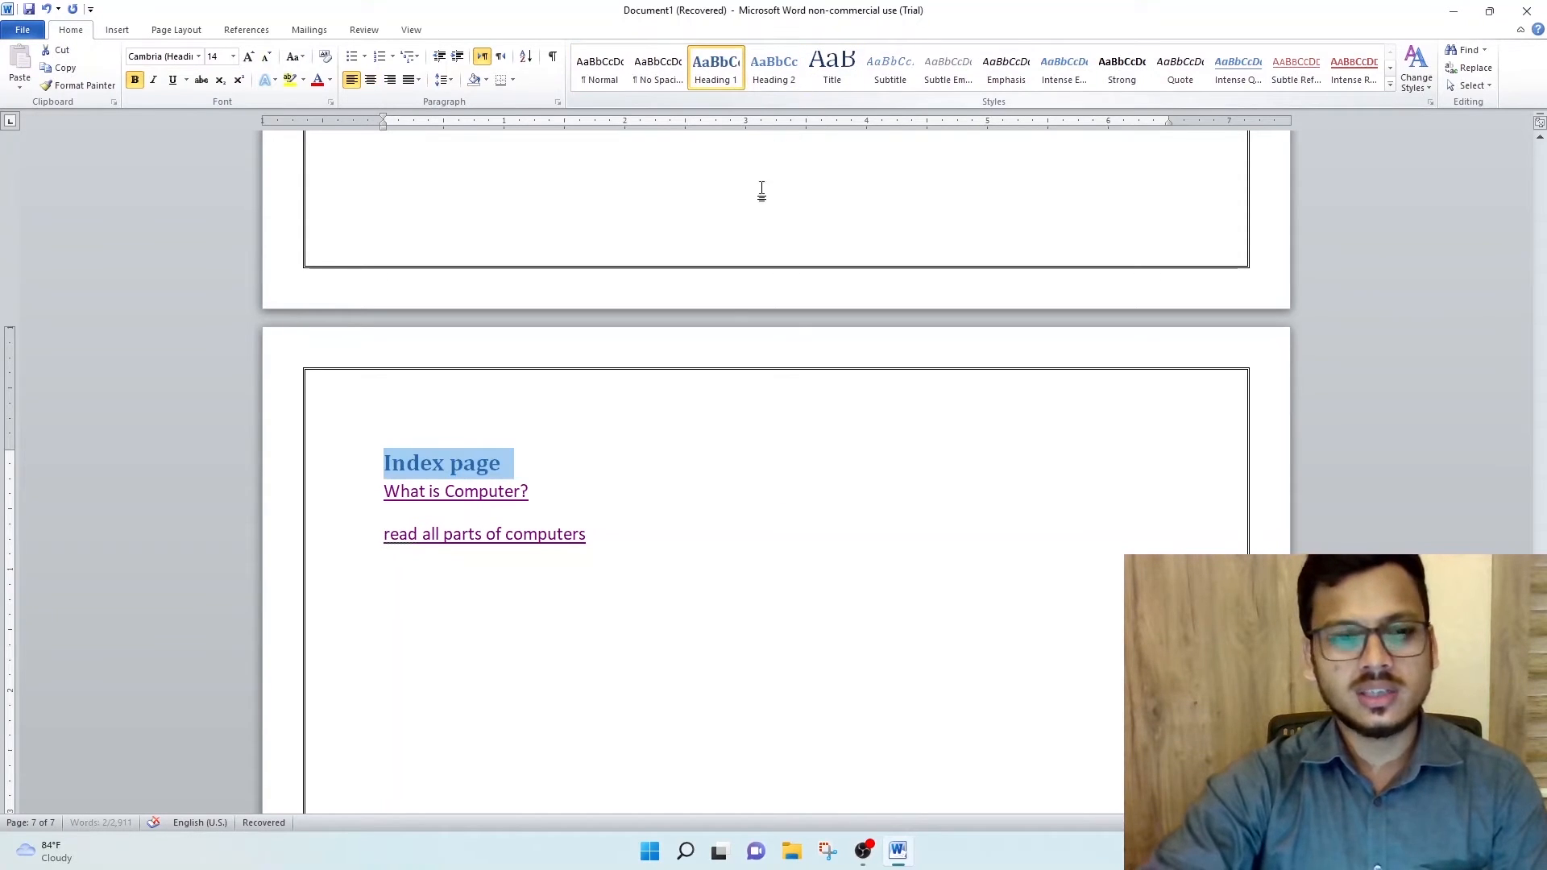
pyautogui.hotkey('ctrl', 'e')
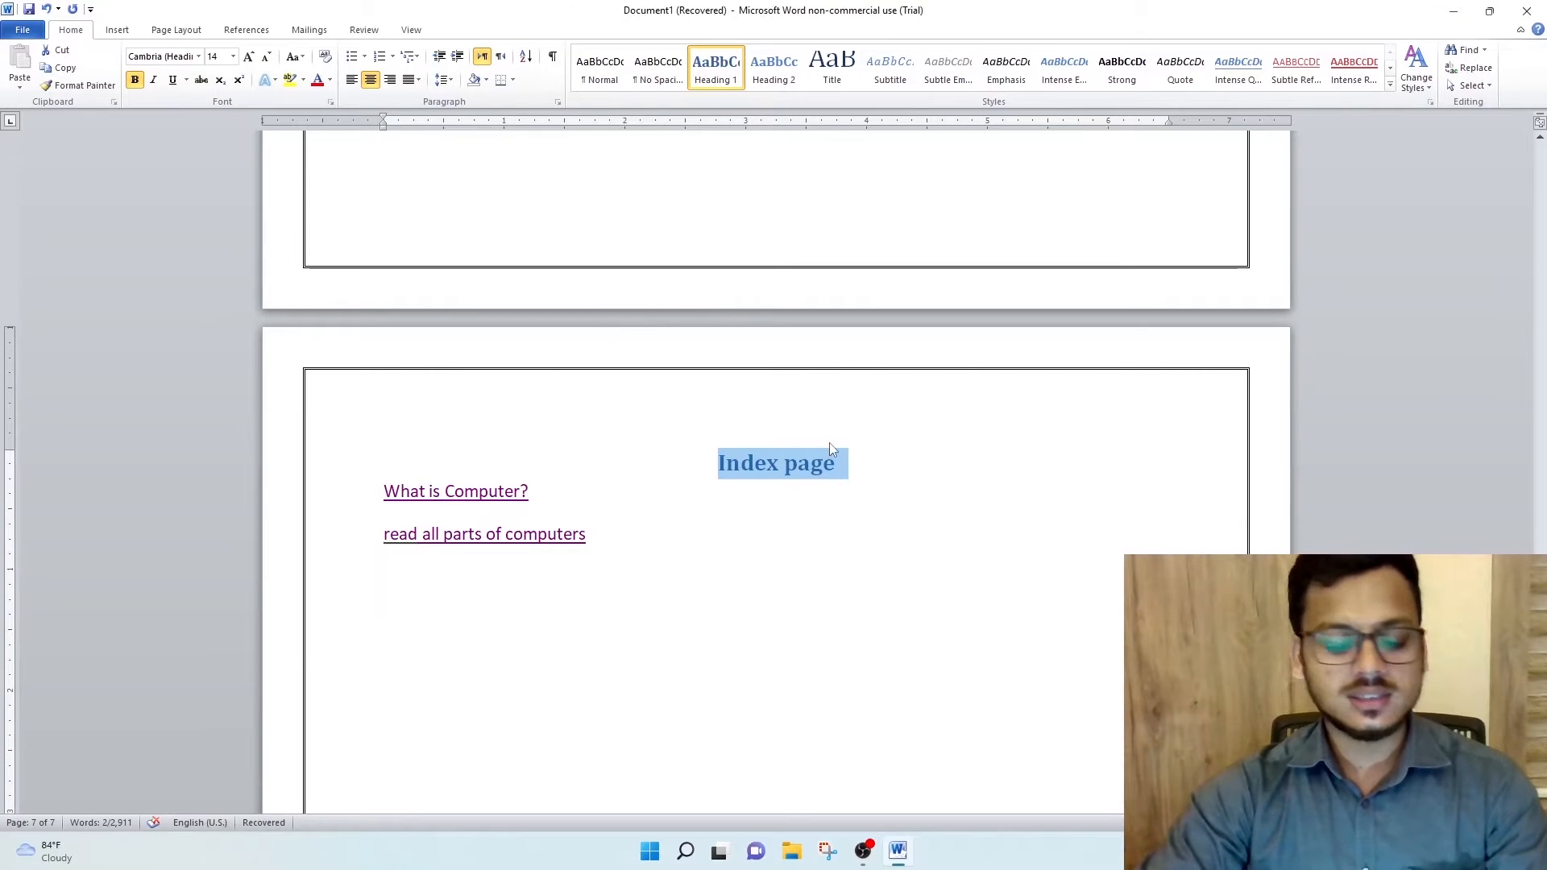
pyautogui.click(798, 471)
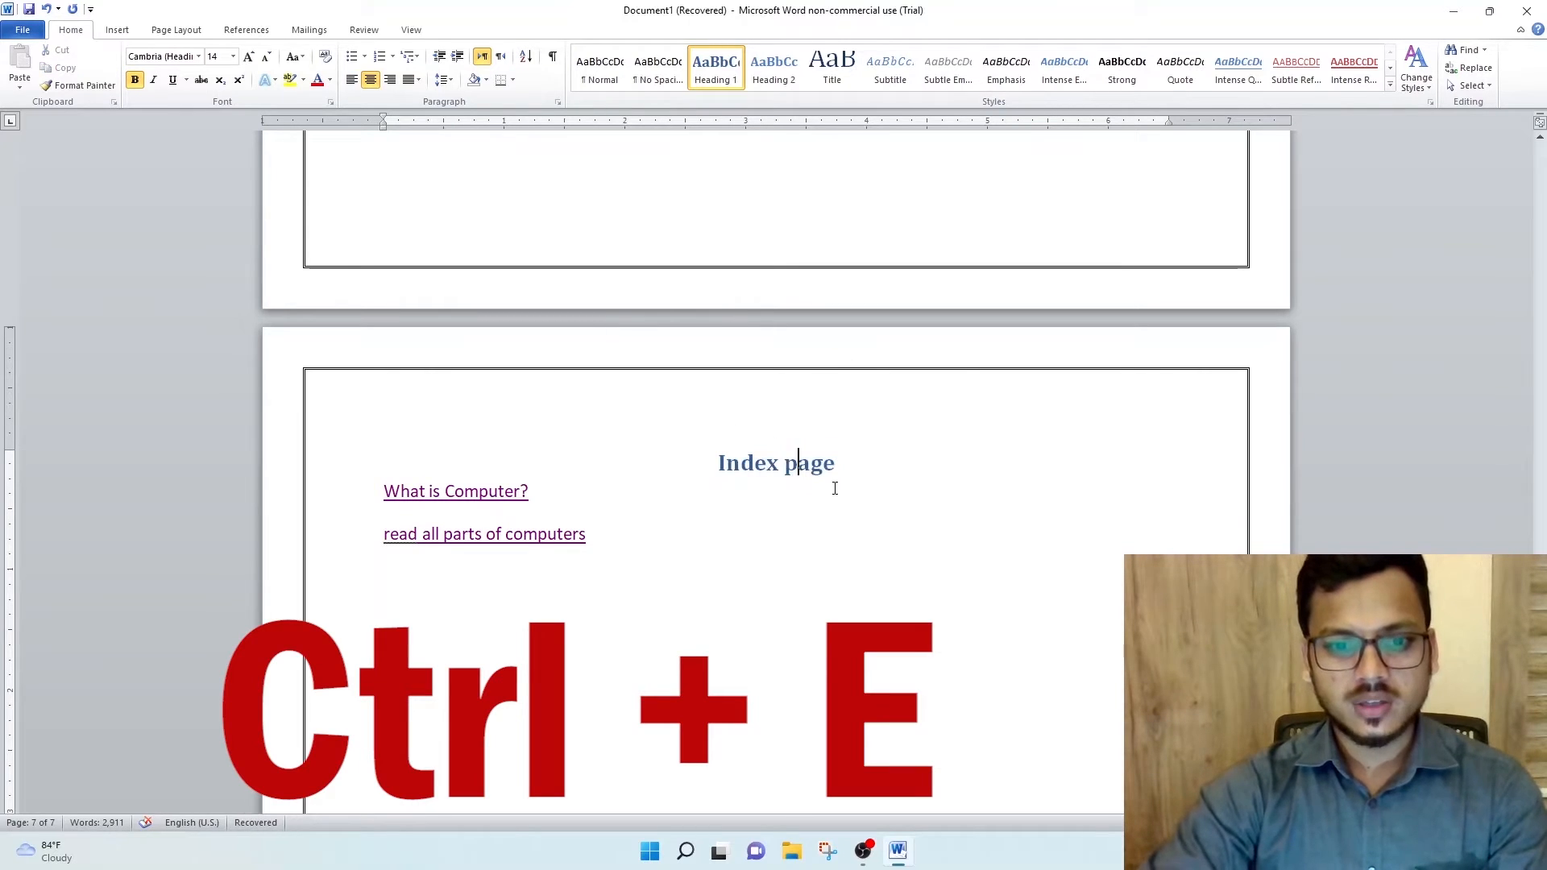
# - Add a blank line below the "What is Computer?" heading and hyperlink the paragraph's first word "On" to the "Index page" heading
pyautogui.keyDown('ctrl'); pyautogui.click(450, 501); pyautogui.keyUp('ctrl')
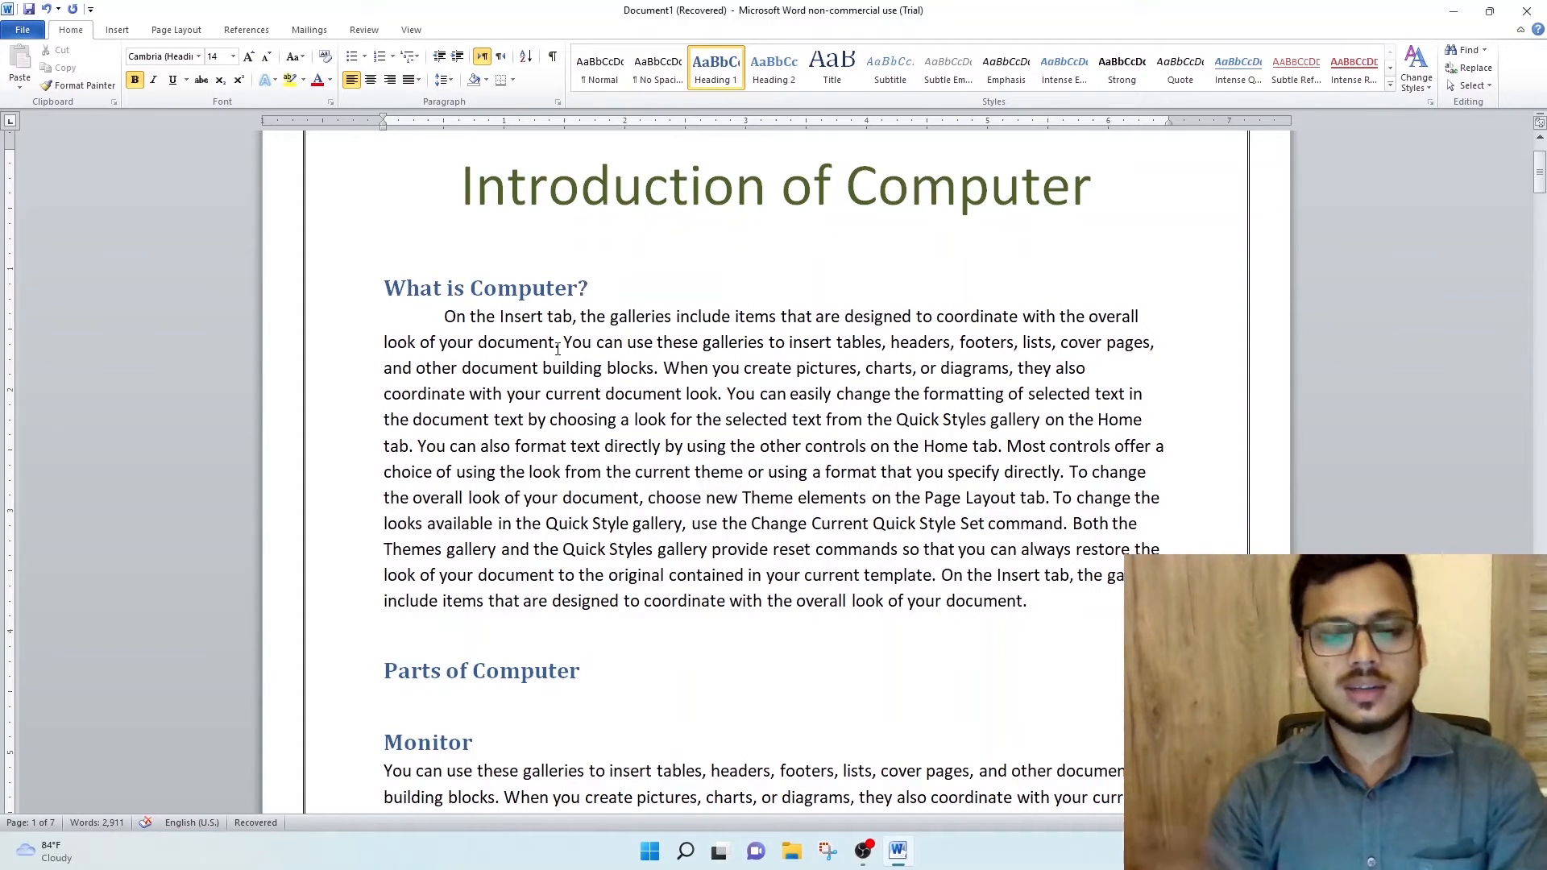
pyautogui.press('Return')
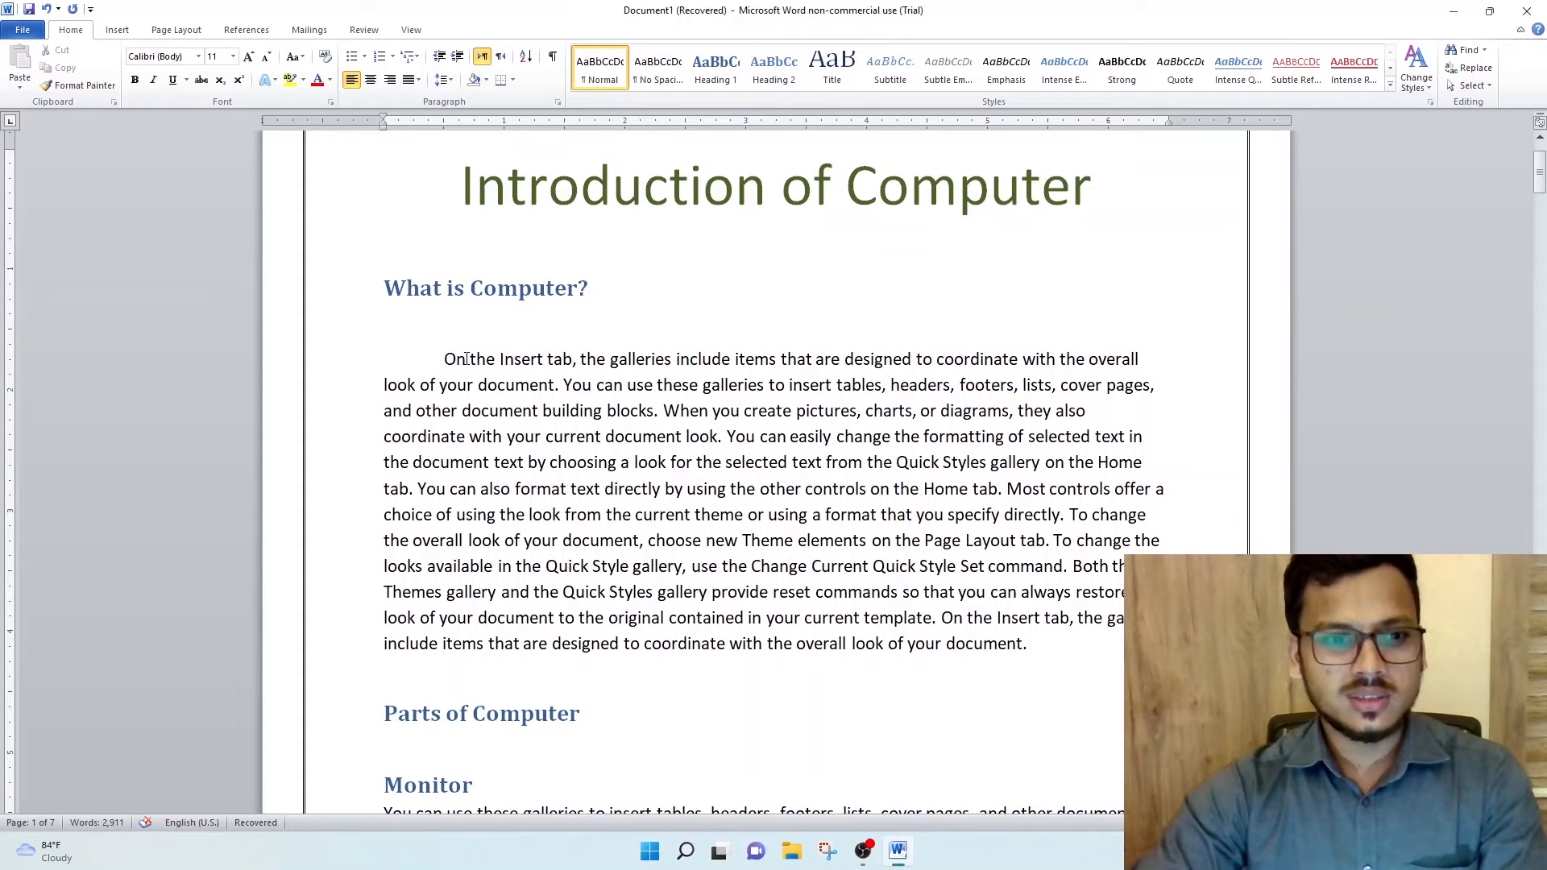
pyautogui.moveTo(467, 361); pyautogui.dragTo(443, 360)
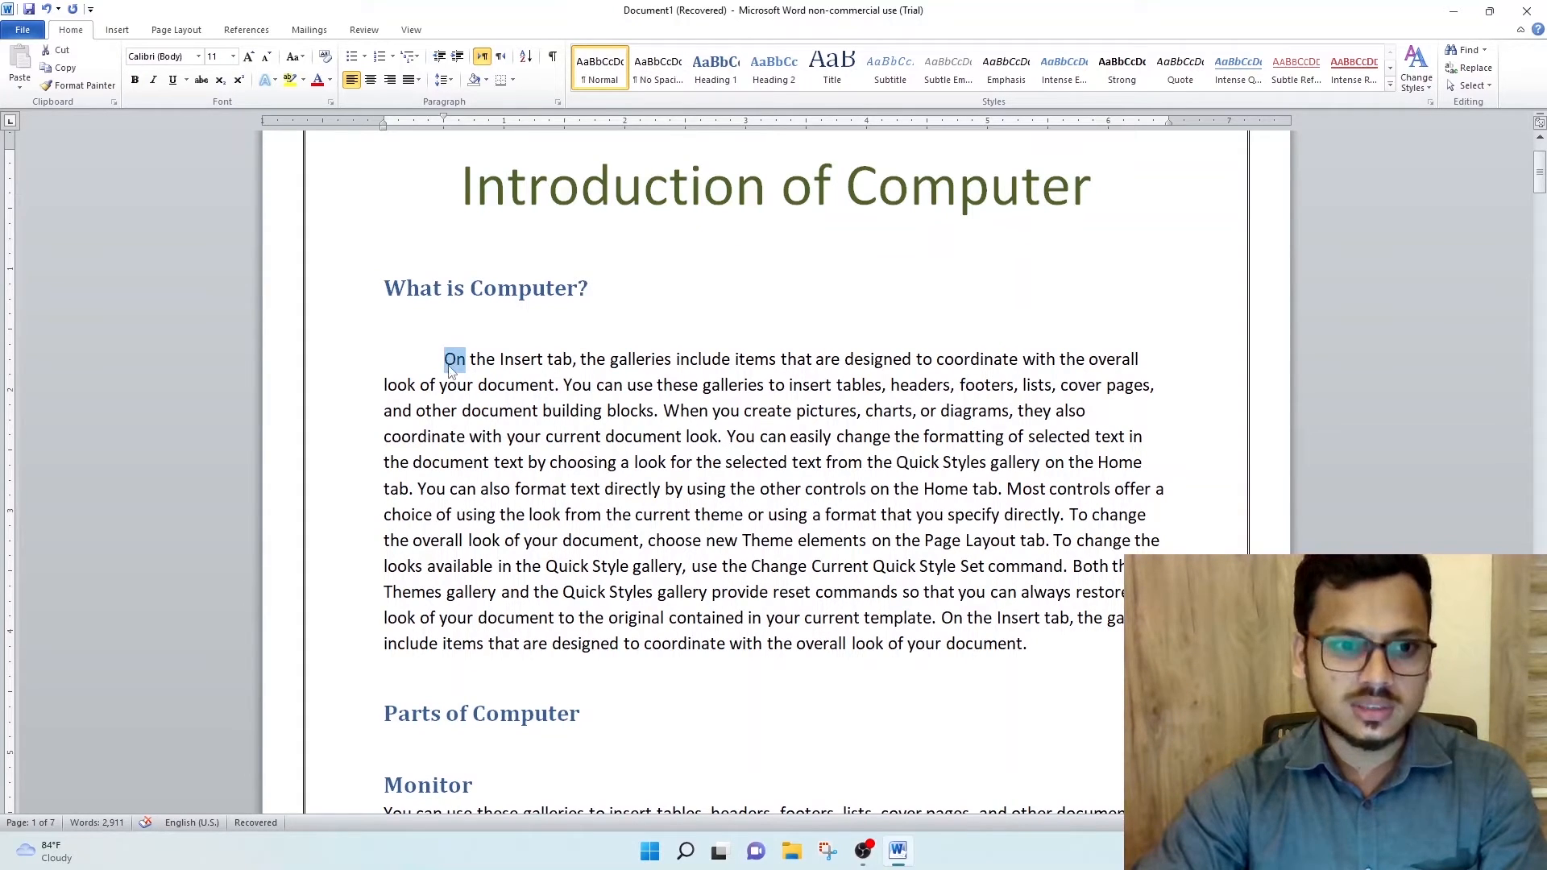
pyautogui.click(117, 30)
pyautogui.click(407, 69)
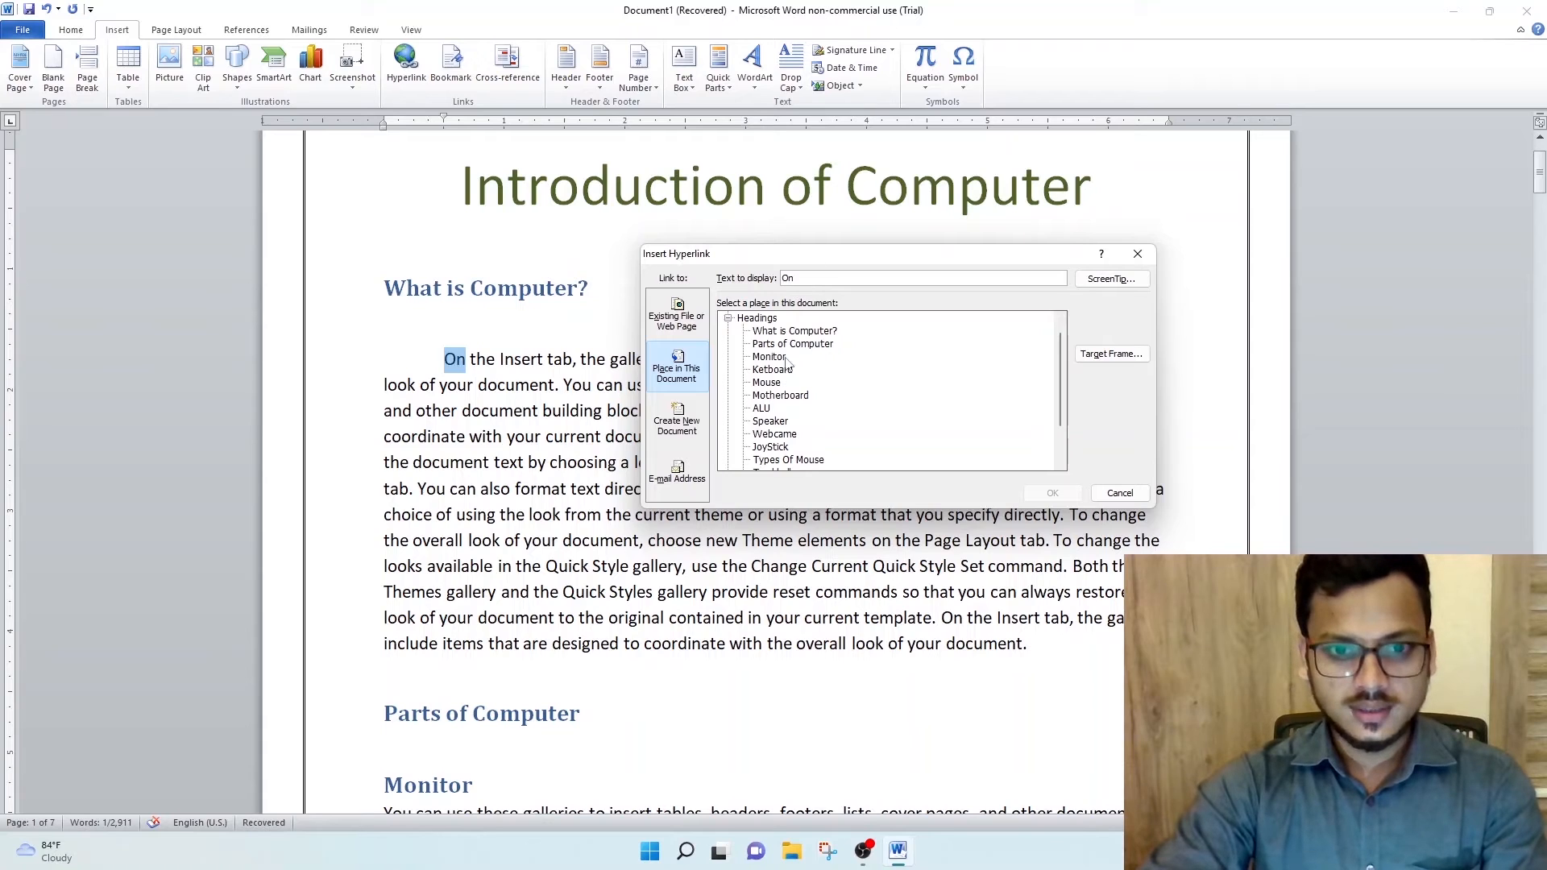
pyautogui.scroll(-2, 785, 414)
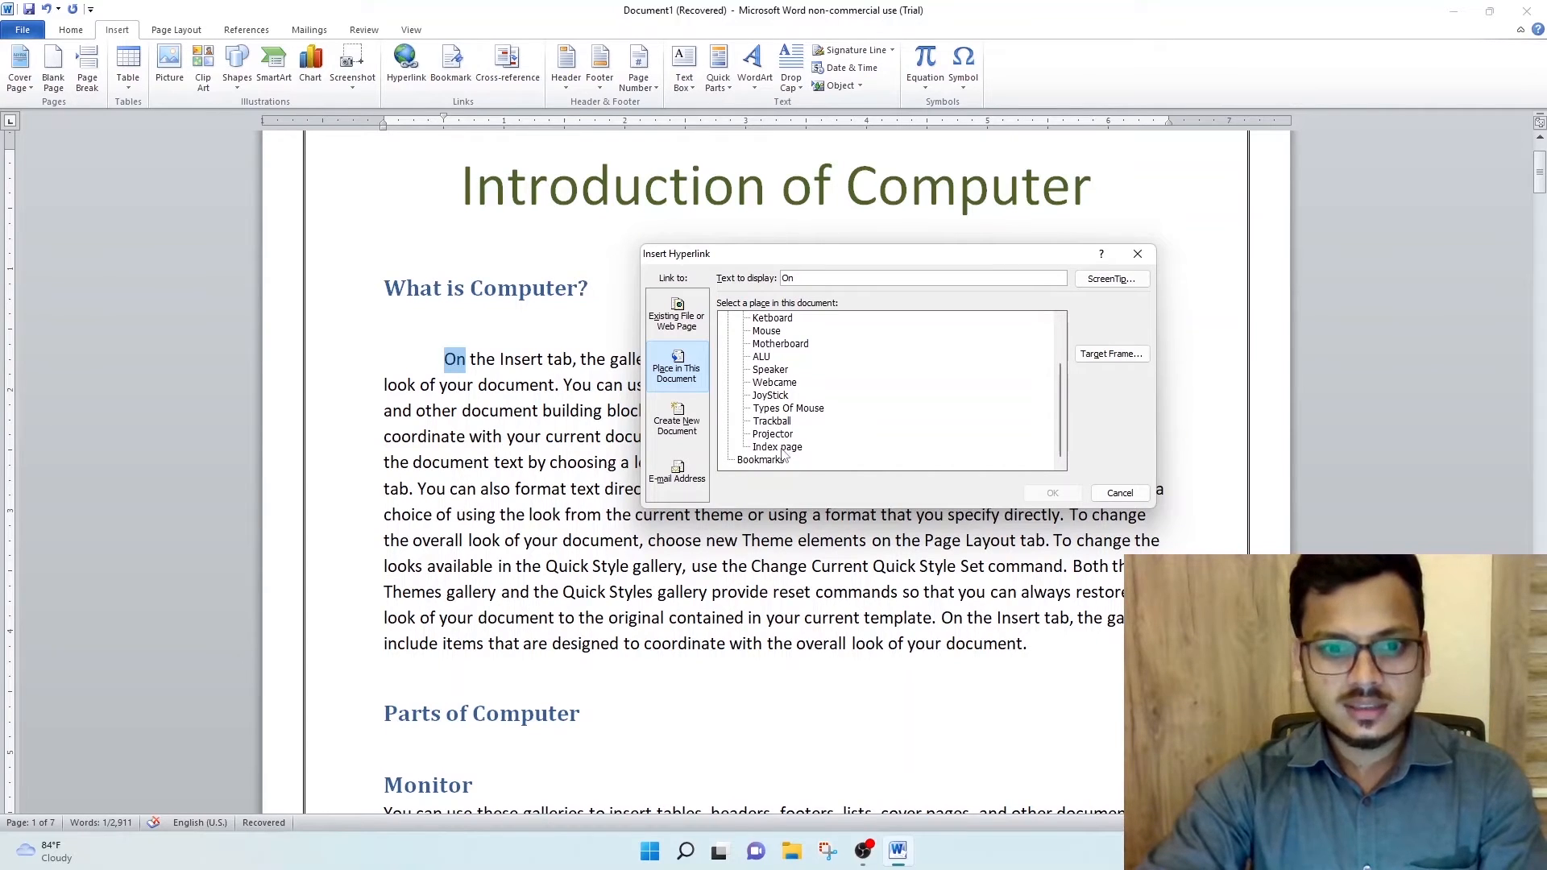
pyautogui.click(779, 448)
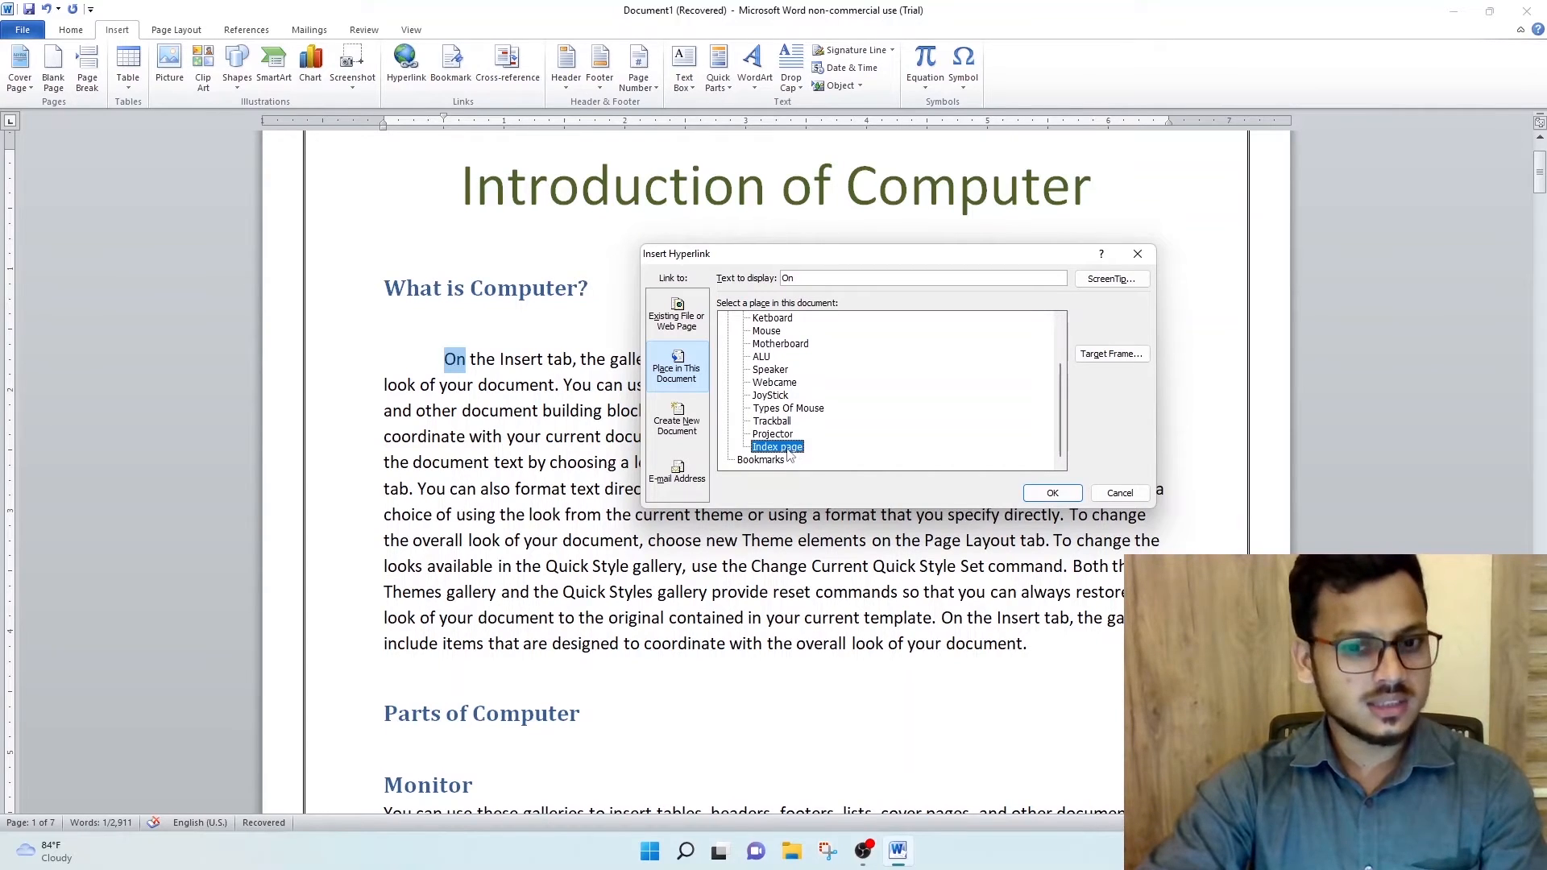
pyautogui.click(1041, 495)
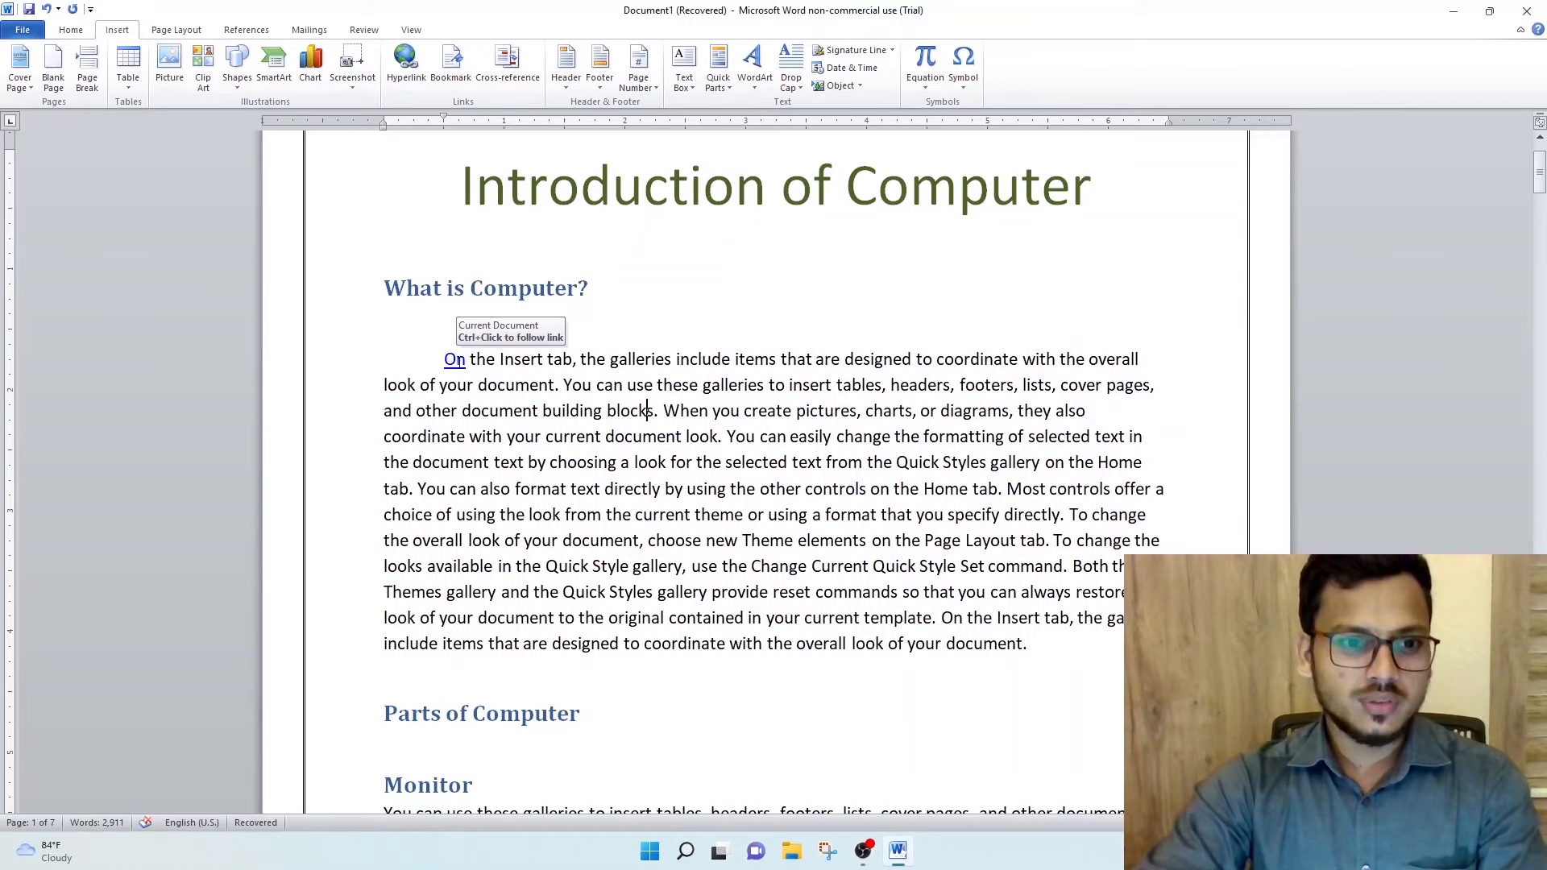
# - Test the "On" link back to the index page, and follow the "read all parts of computers" link from there
pyautogui.keyDown('ctrl'); pyautogui.click(457, 367); pyautogui.keyUp('ctrl')
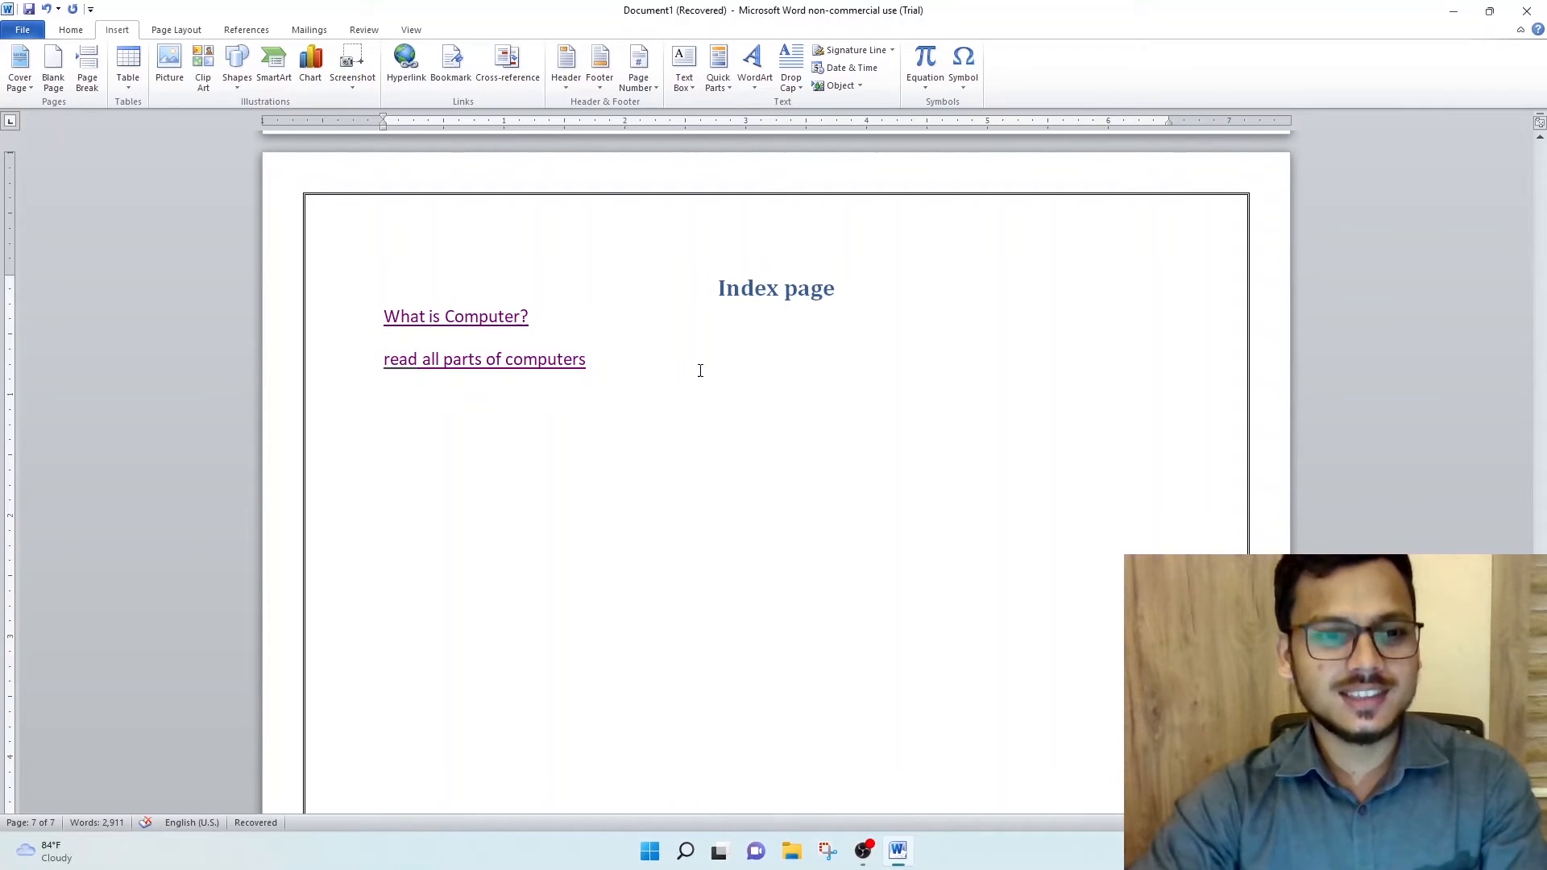
pyautogui.keyDown('ctrl'); pyautogui.click(462, 366); pyautogui.keyUp('ctrl')
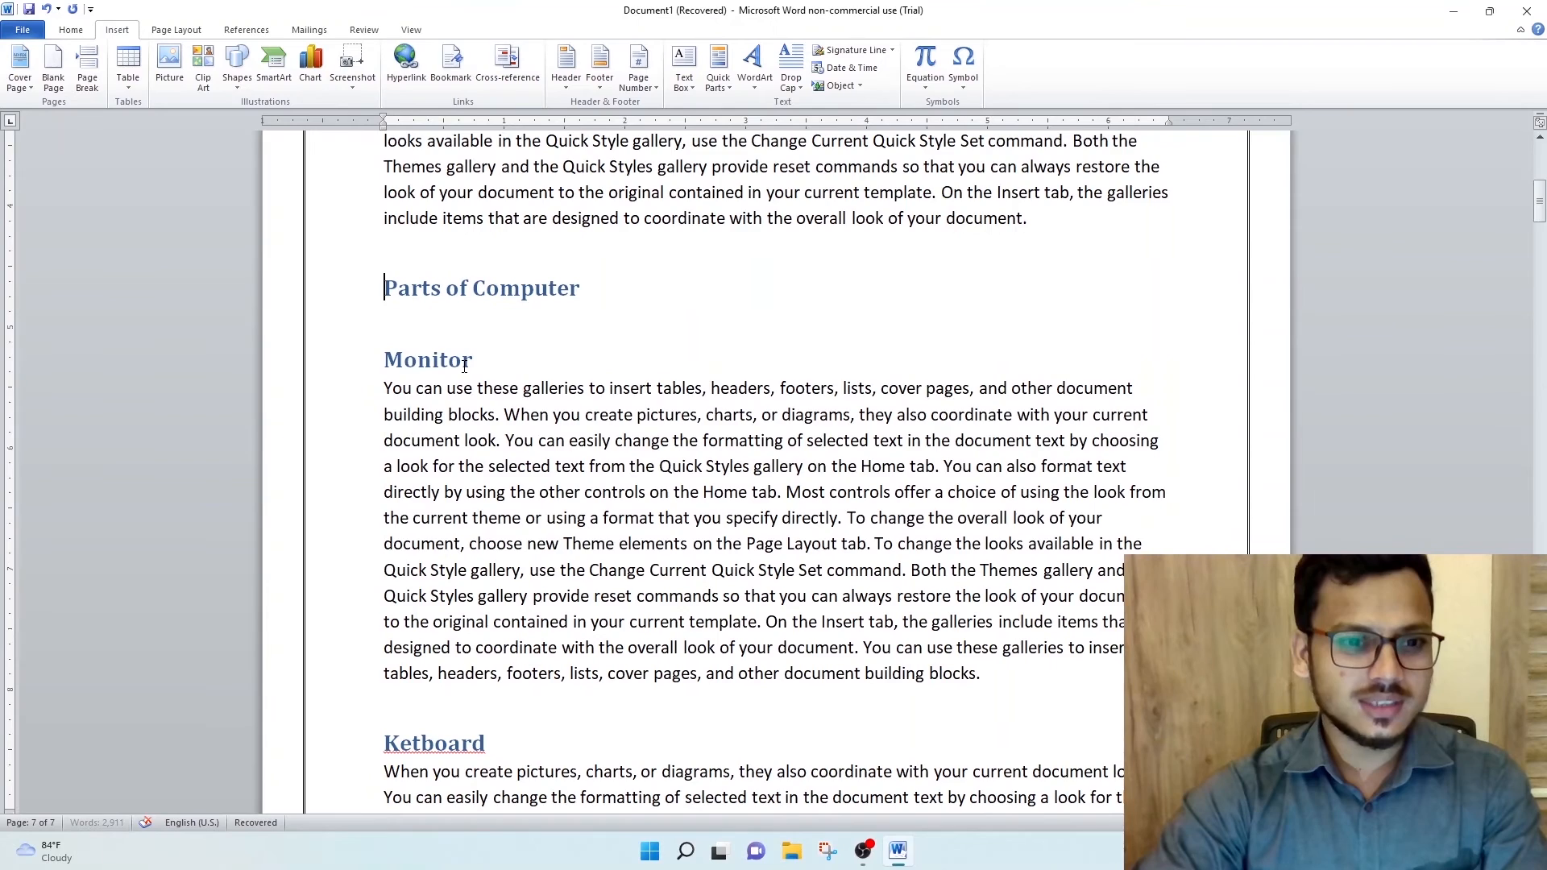
pyautogui.scroll(5, 491, 590)
pyautogui.scroll(-5, 491, 590)
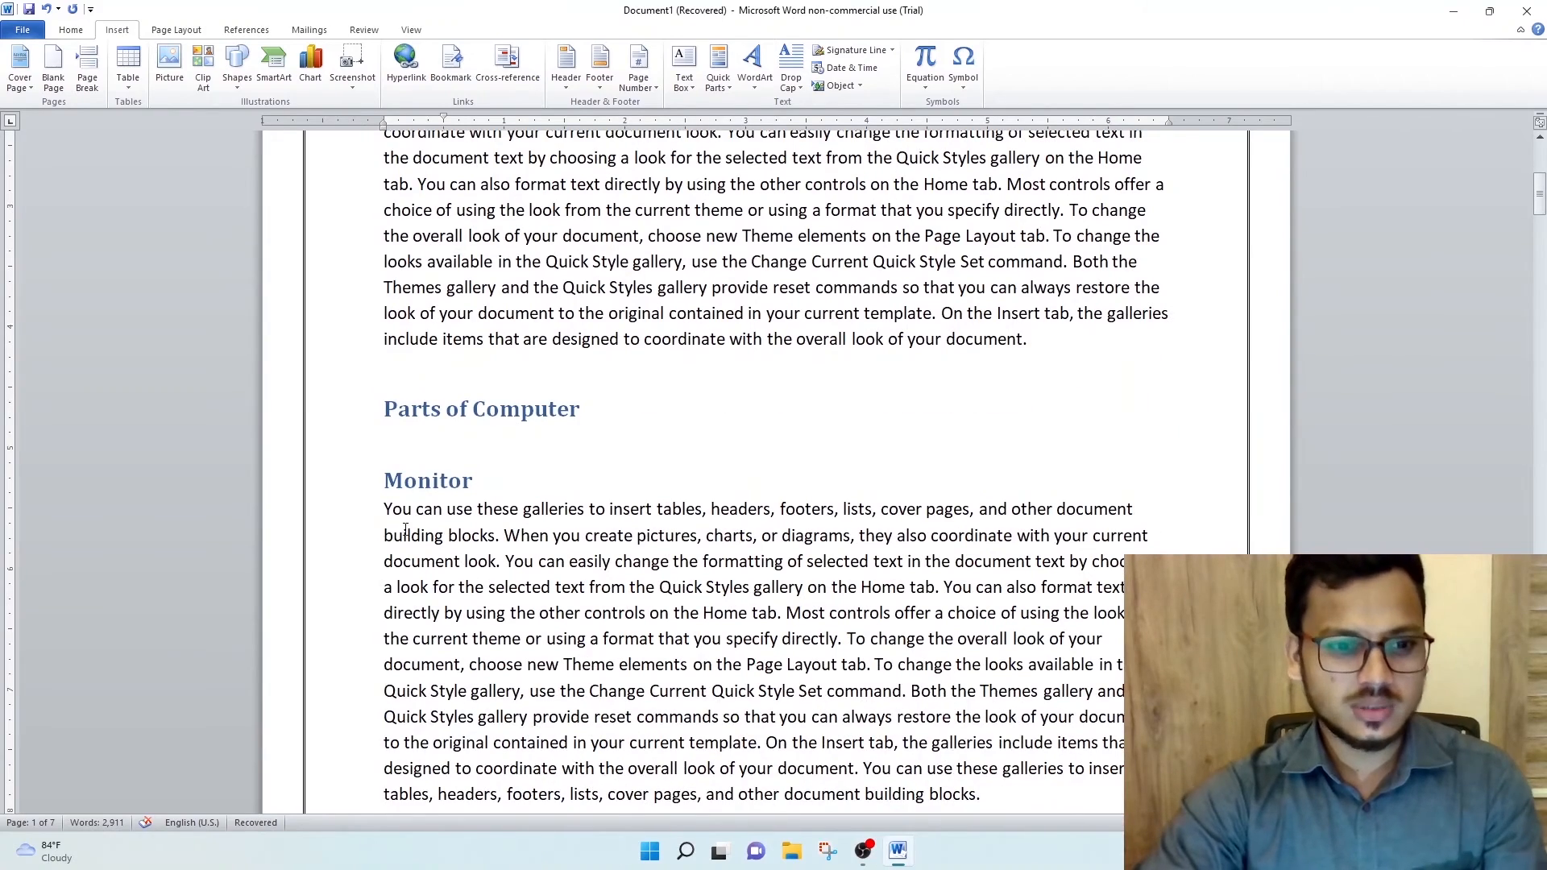
# - Hyperlink the word "You" at the start of the Monitor paragraph to the "Index page" heading
pyautogui.moveTo(410, 510); pyautogui.dragTo(383, 510)
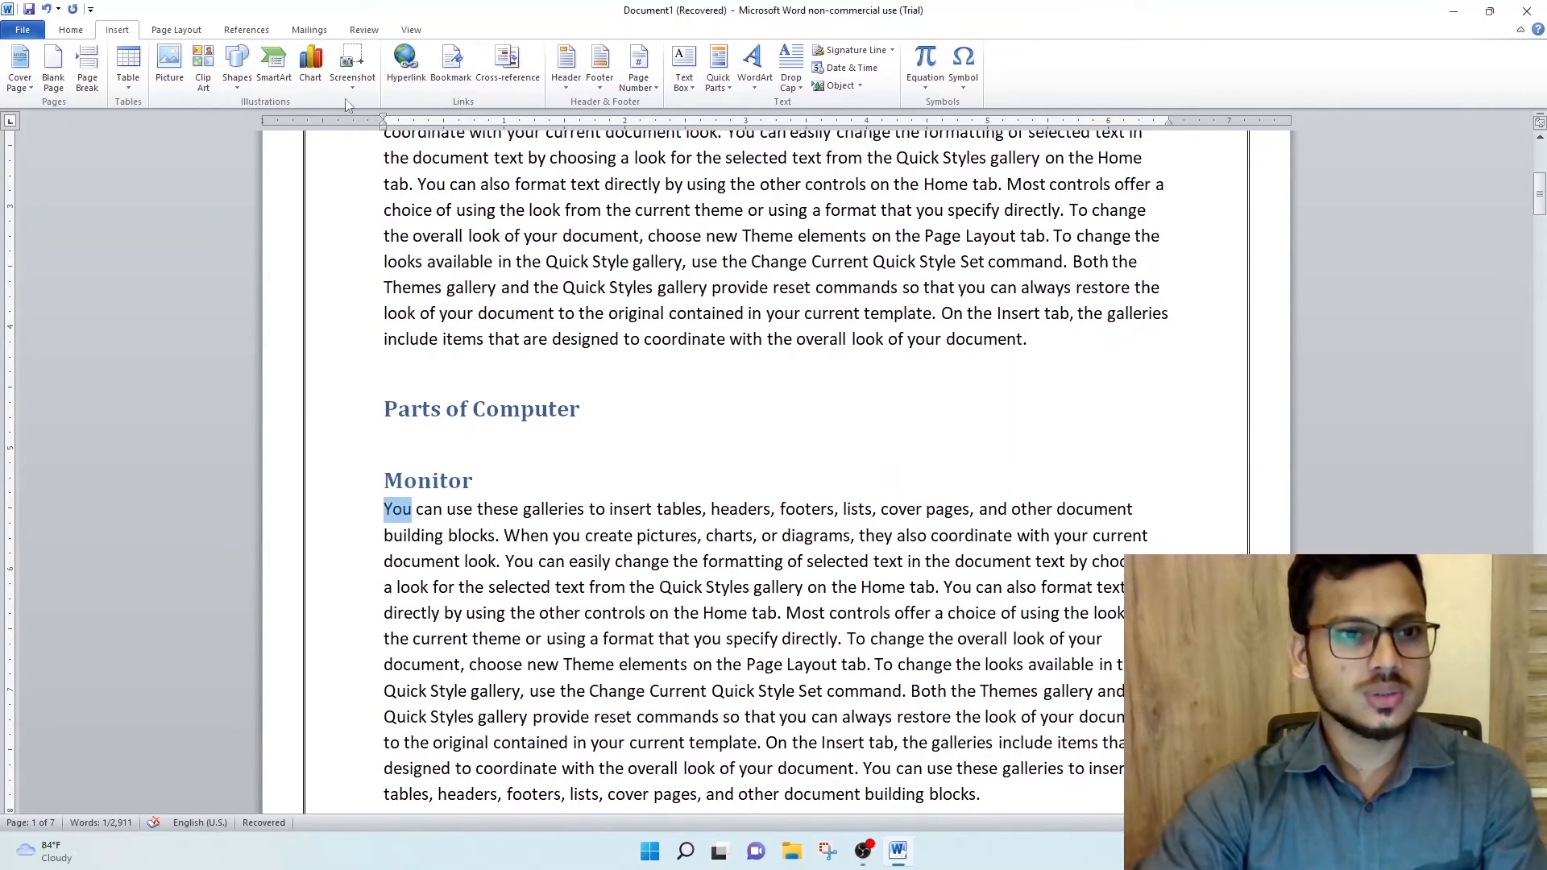
pyautogui.scroll(-2, 449, 305)
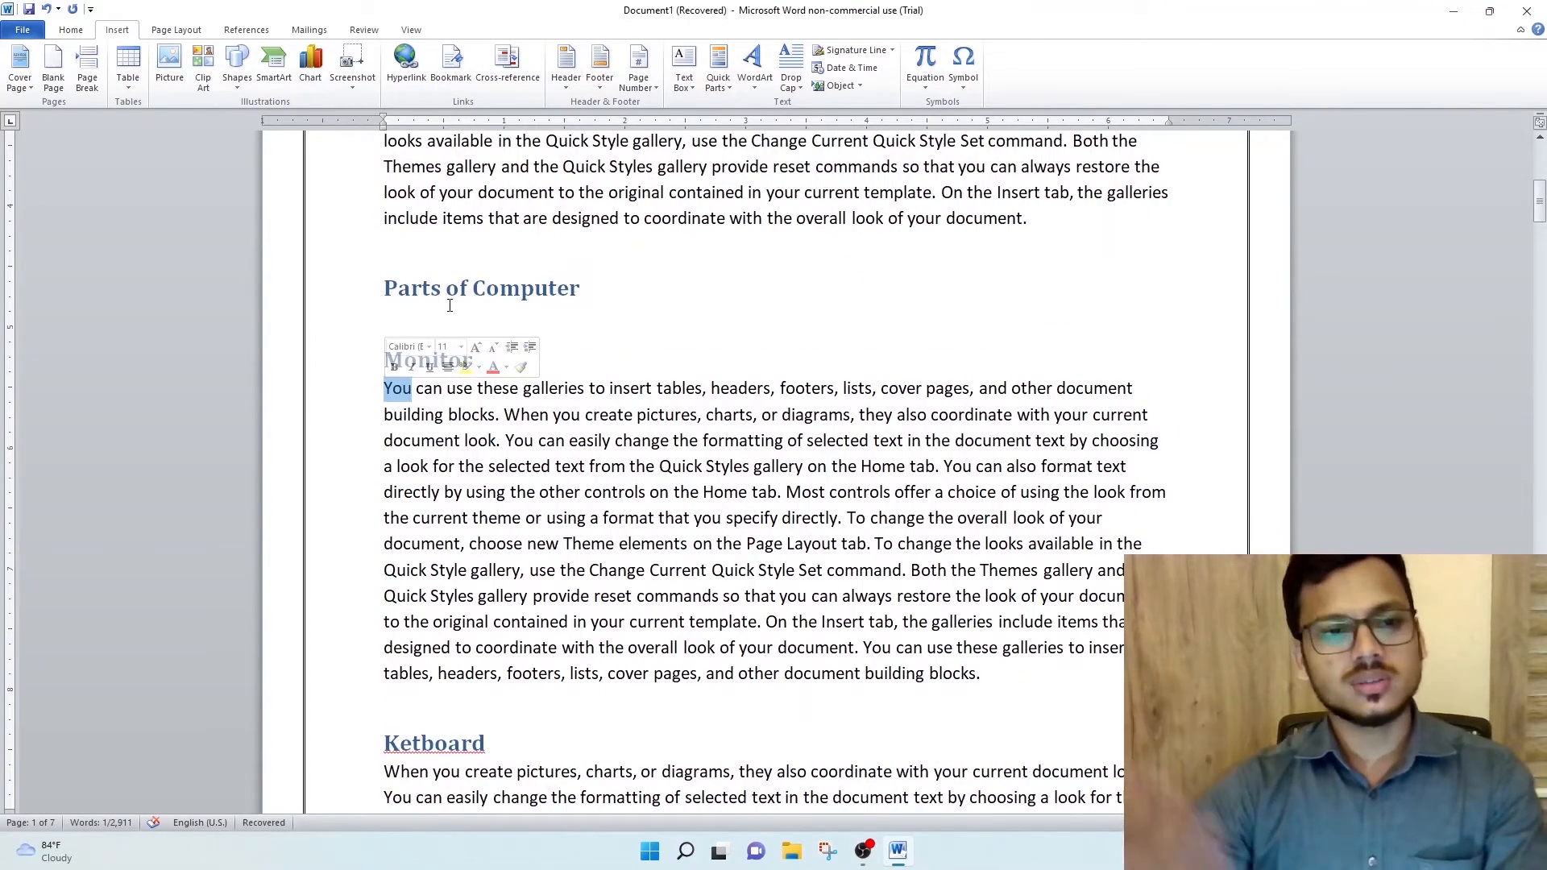
pyautogui.click(405, 65)
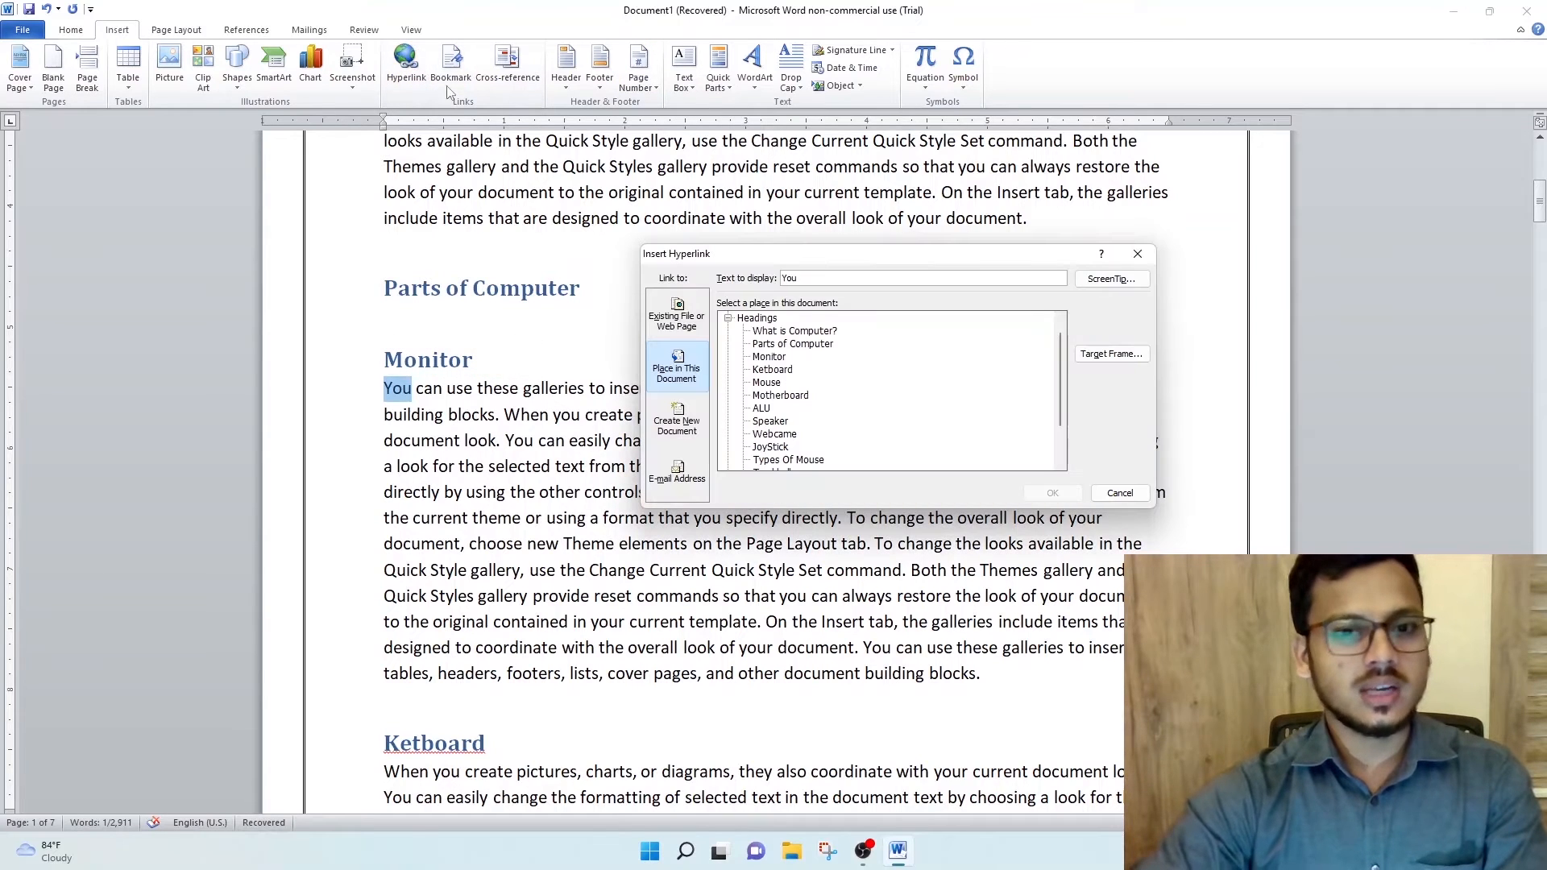
pyautogui.scroll(-2, 836, 446)
pyautogui.click(775, 447)
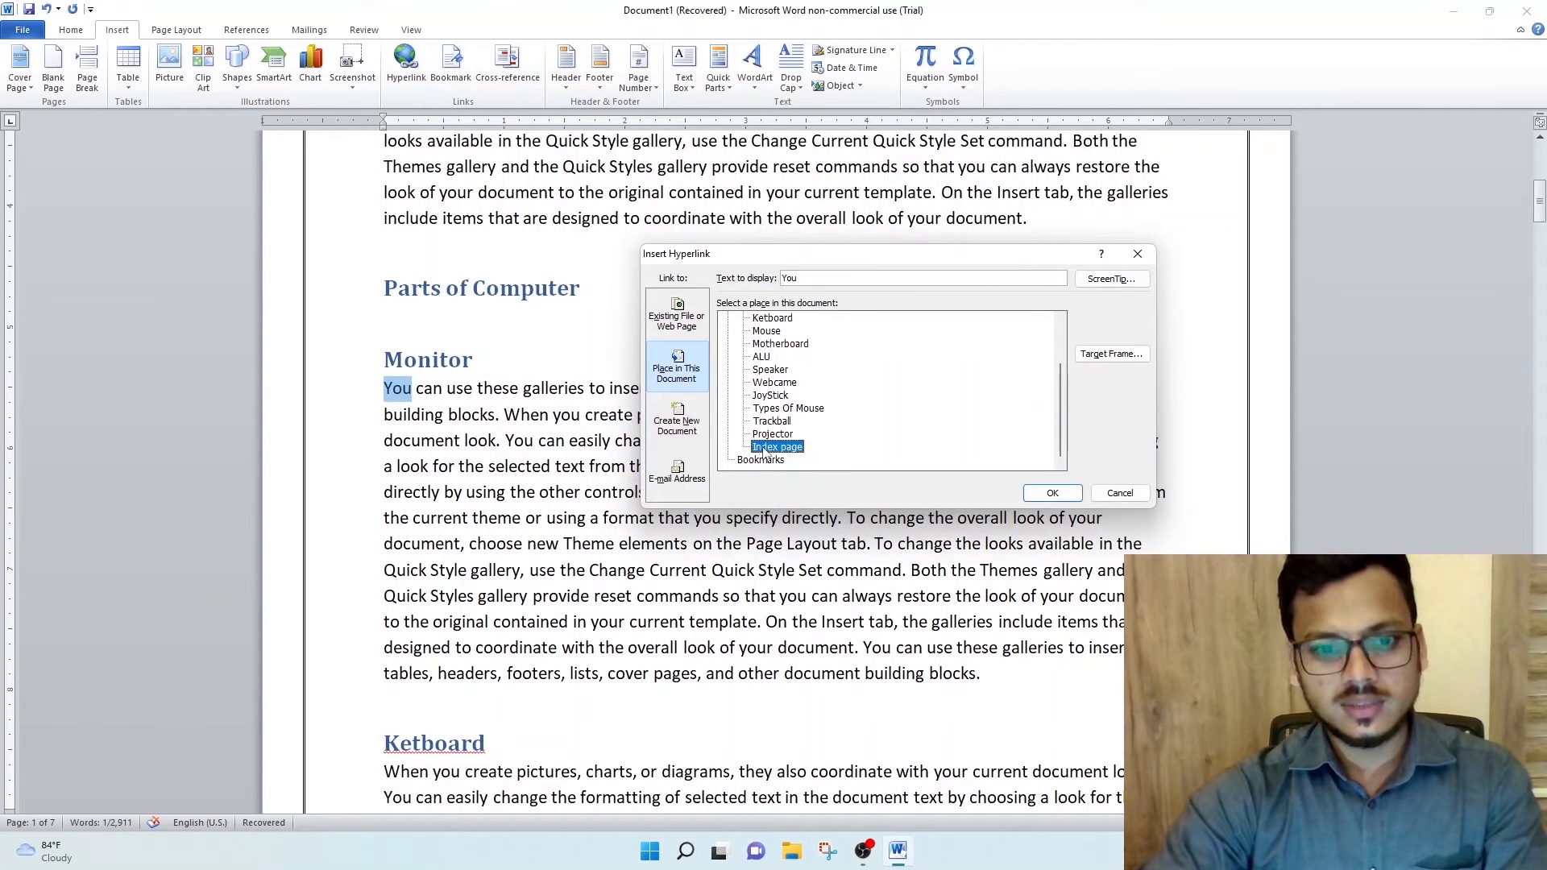
pyautogui.click(1048, 493)
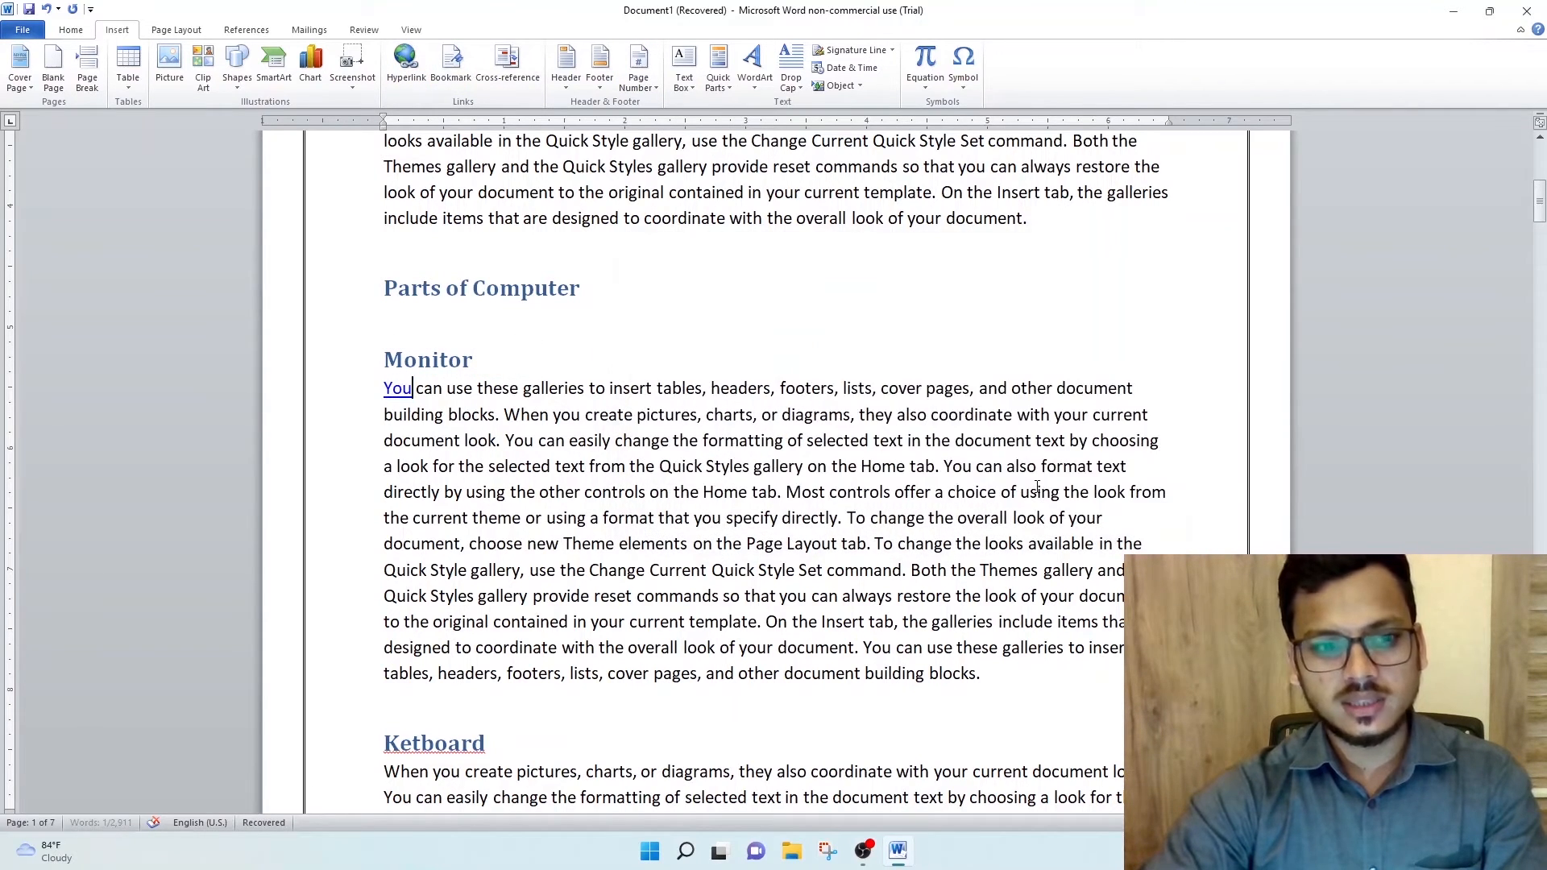
# - Follow the "You" link to test that it leads back to the index page
pyautogui.keyDown('ctrl'); pyautogui.click(400, 391); pyautogui.keyUp('ctrl')
pyautogui.click(639, 369)
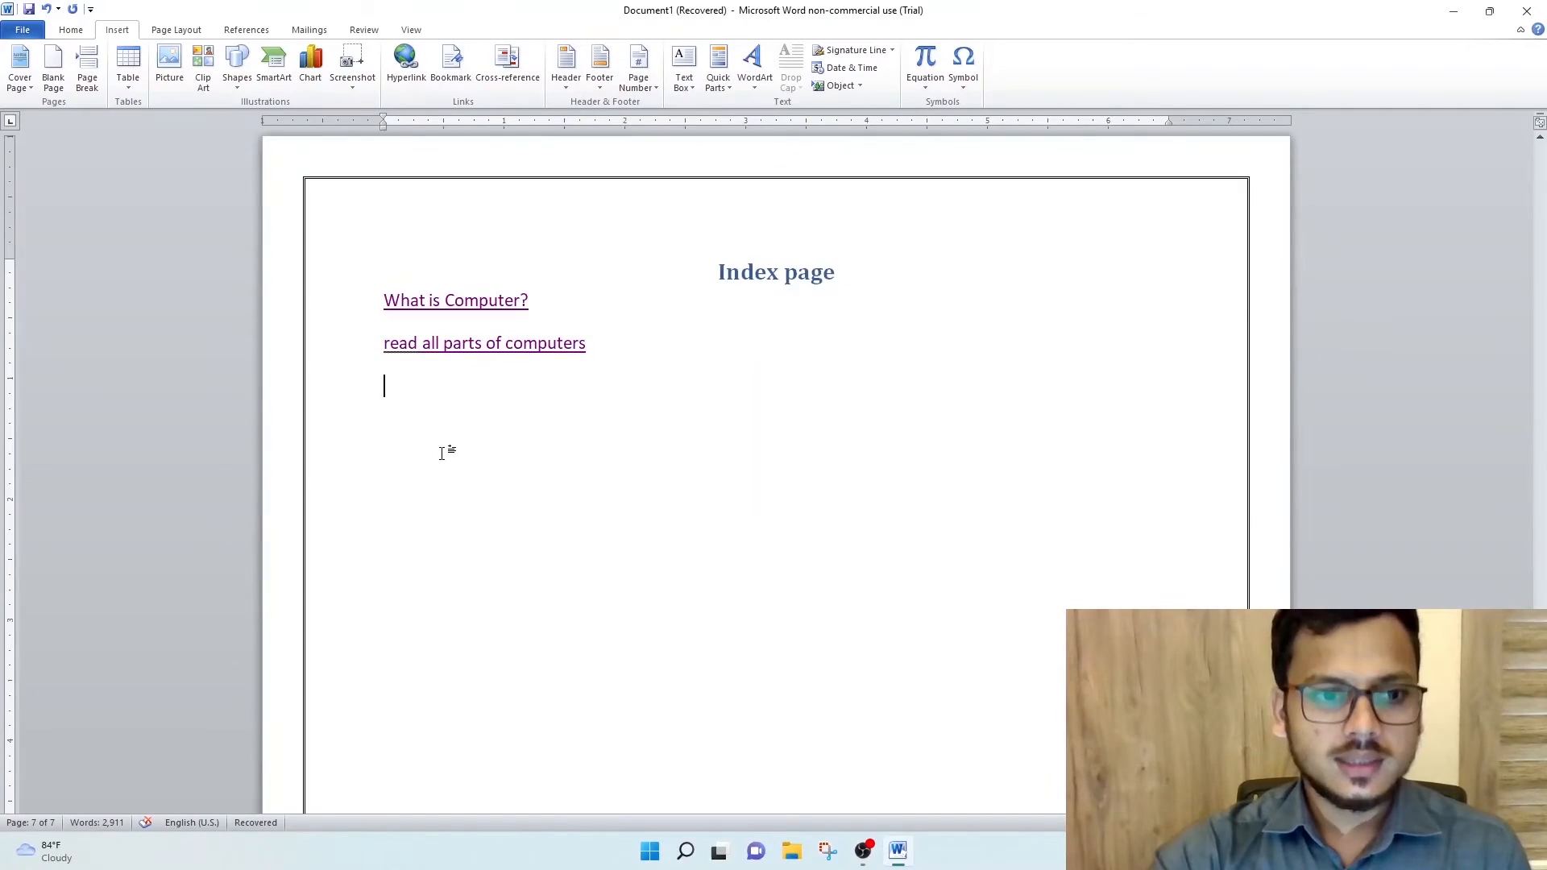
pyautogui.scroll(3, 450, 448)
pyautogui.scroll(3, 487, 427)
pyautogui.scroll(-5, 487, 428)
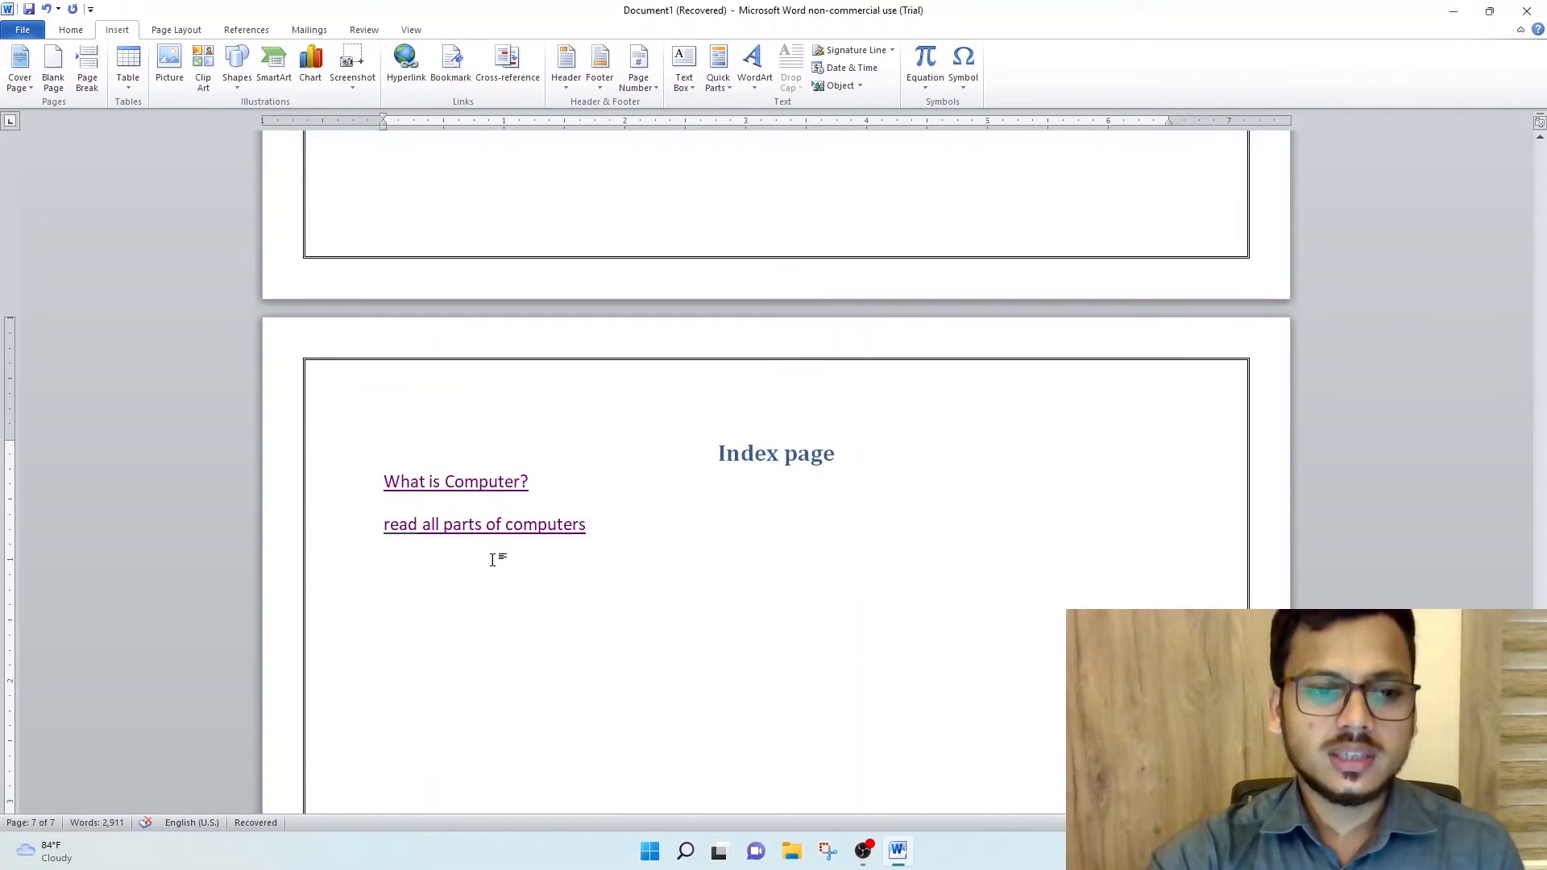
# - Below the existing links, insert "Click on link to read more about computer" linking to a new document "detailed inoformation of computer", edited later
pyautogui.click(497, 582)
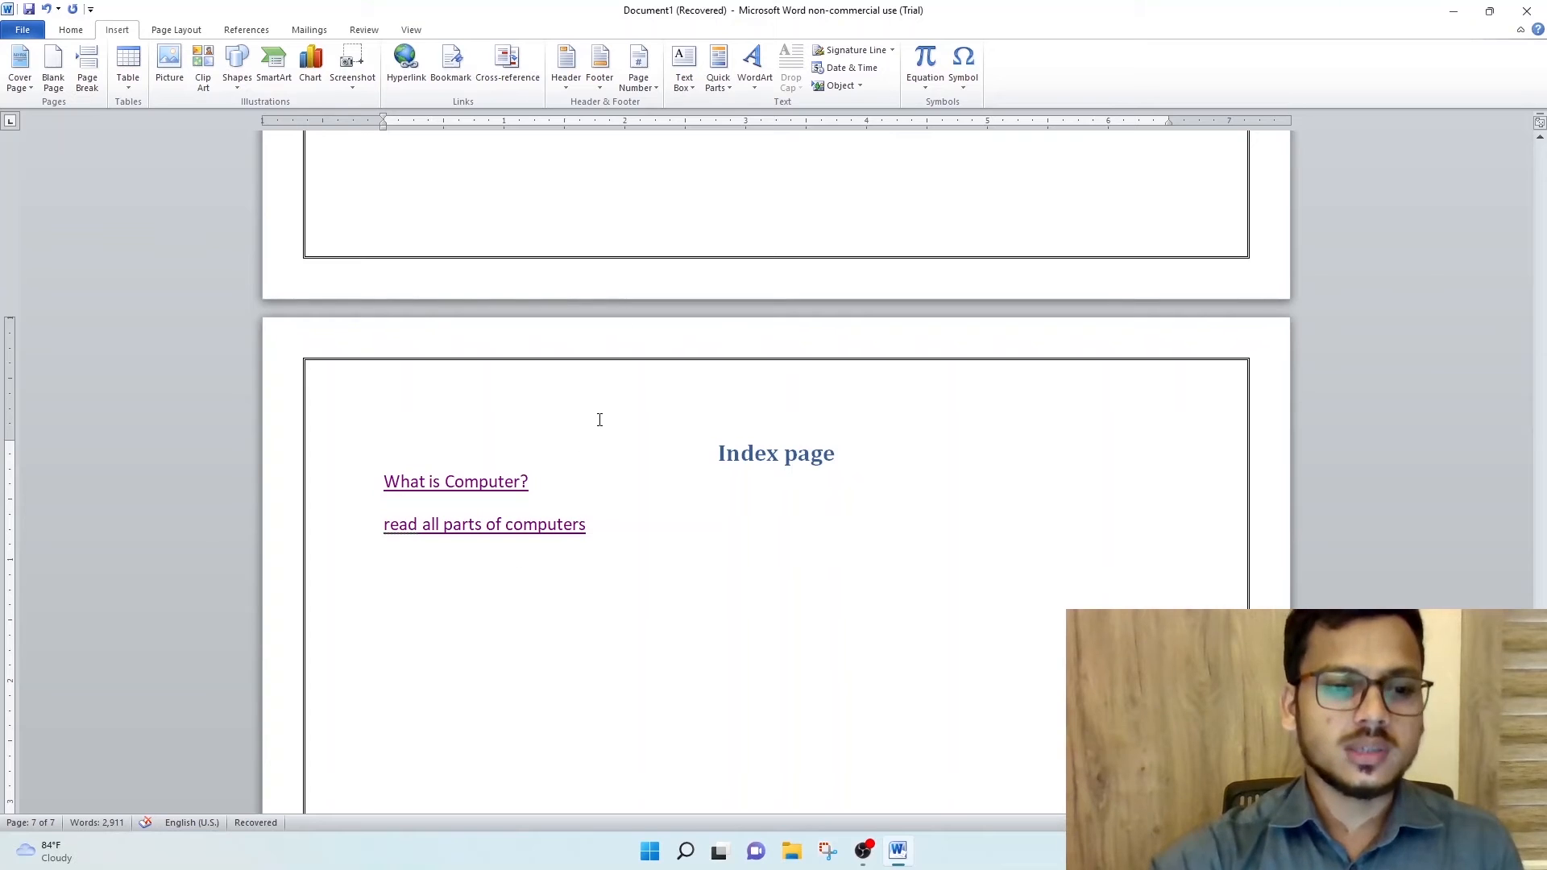
pyautogui.click(398, 66)
pyautogui.click(676, 427)
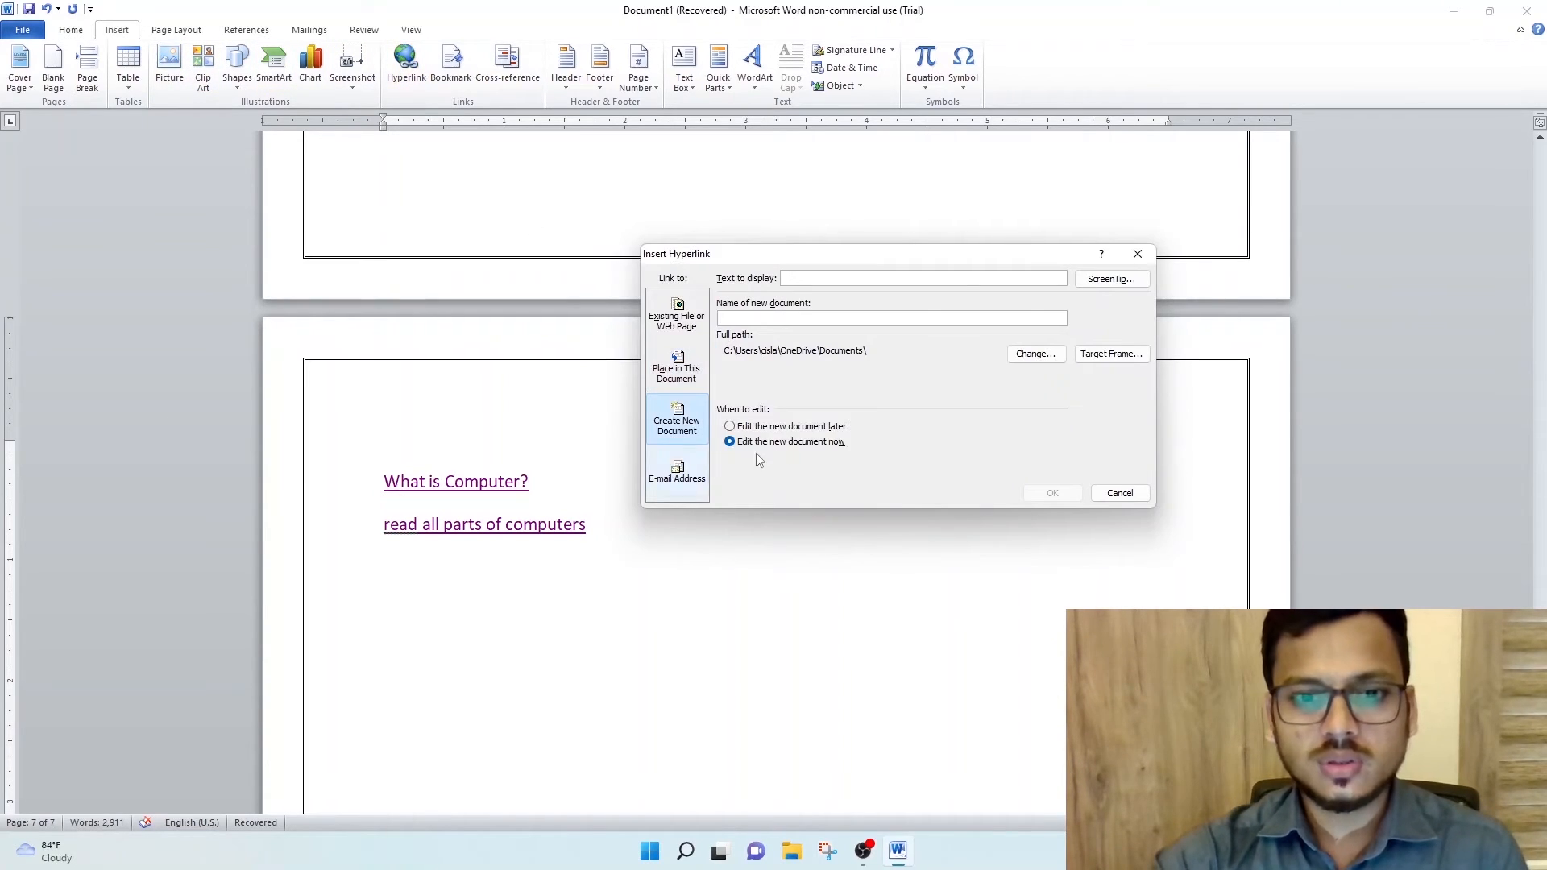
pyautogui.click(772, 315)
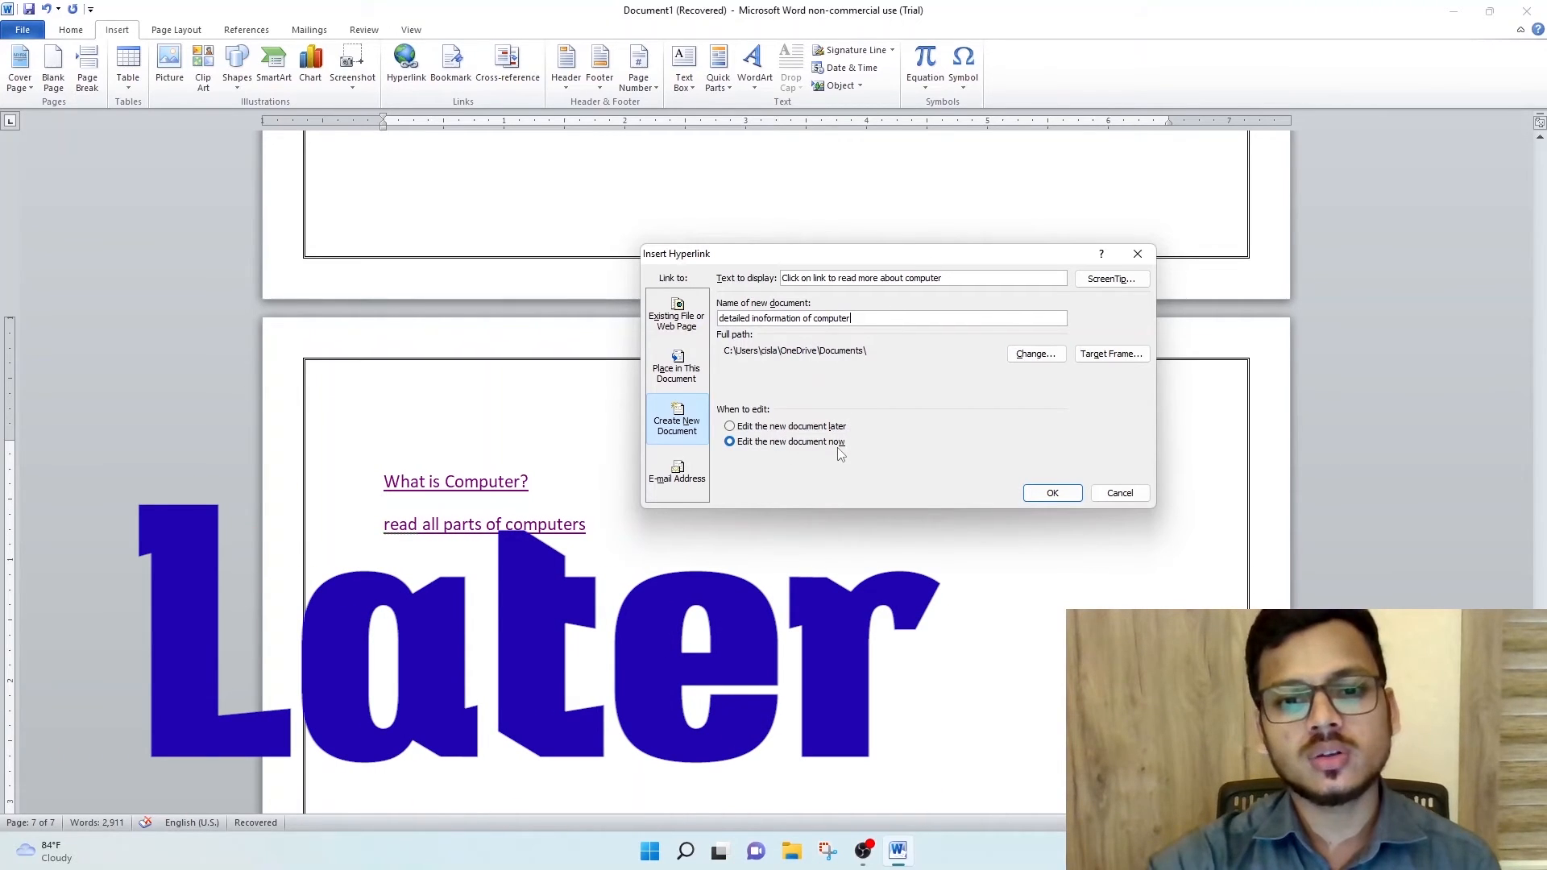
pyautogui.click(766, 427)
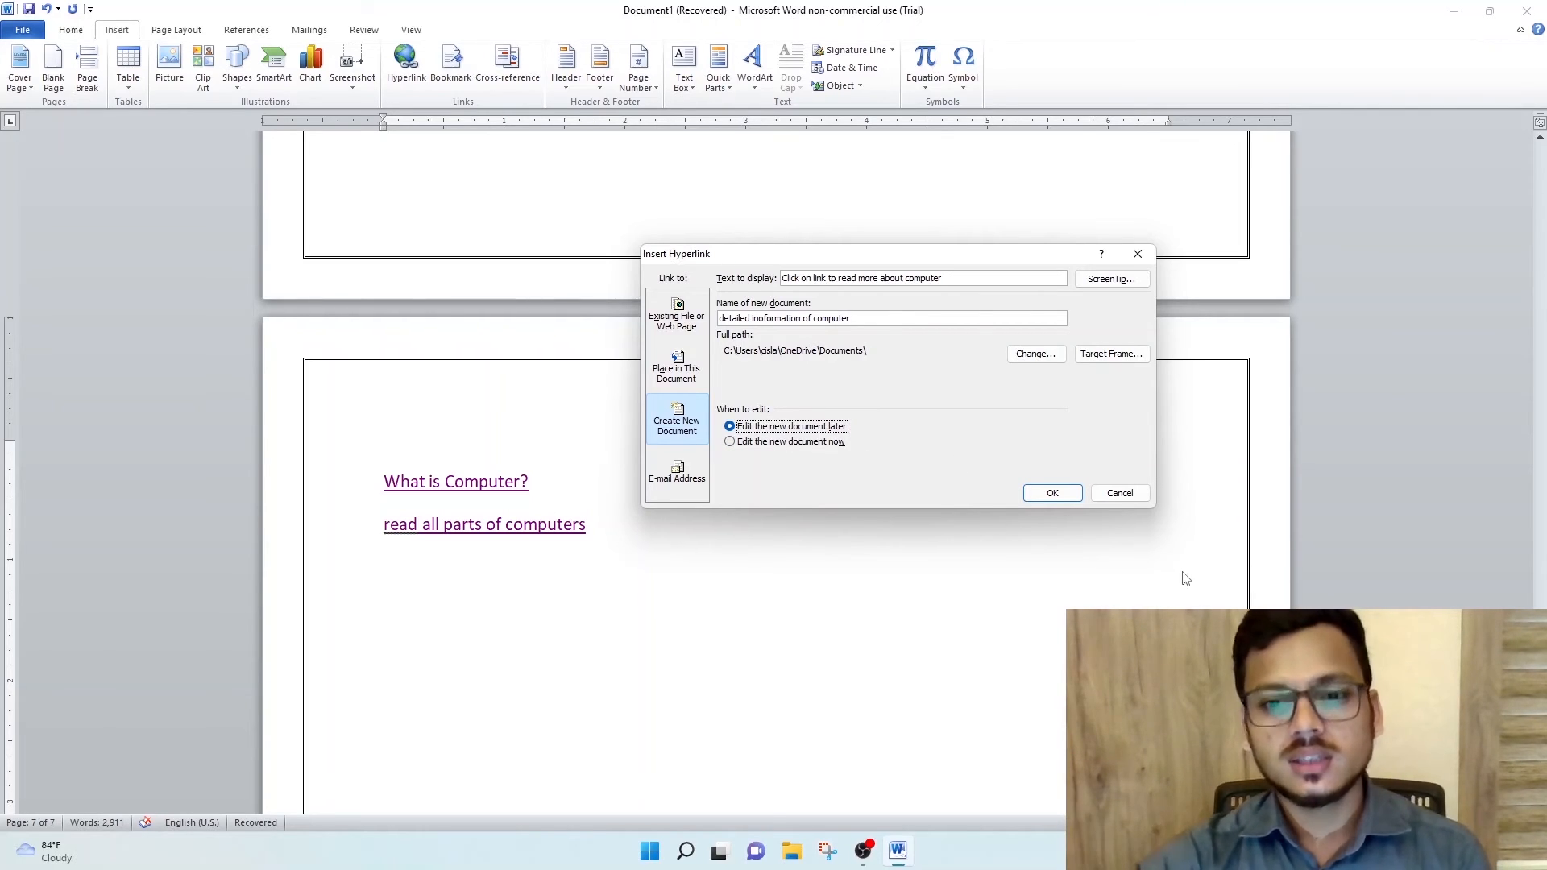
pyautogui.click(1062, 495)
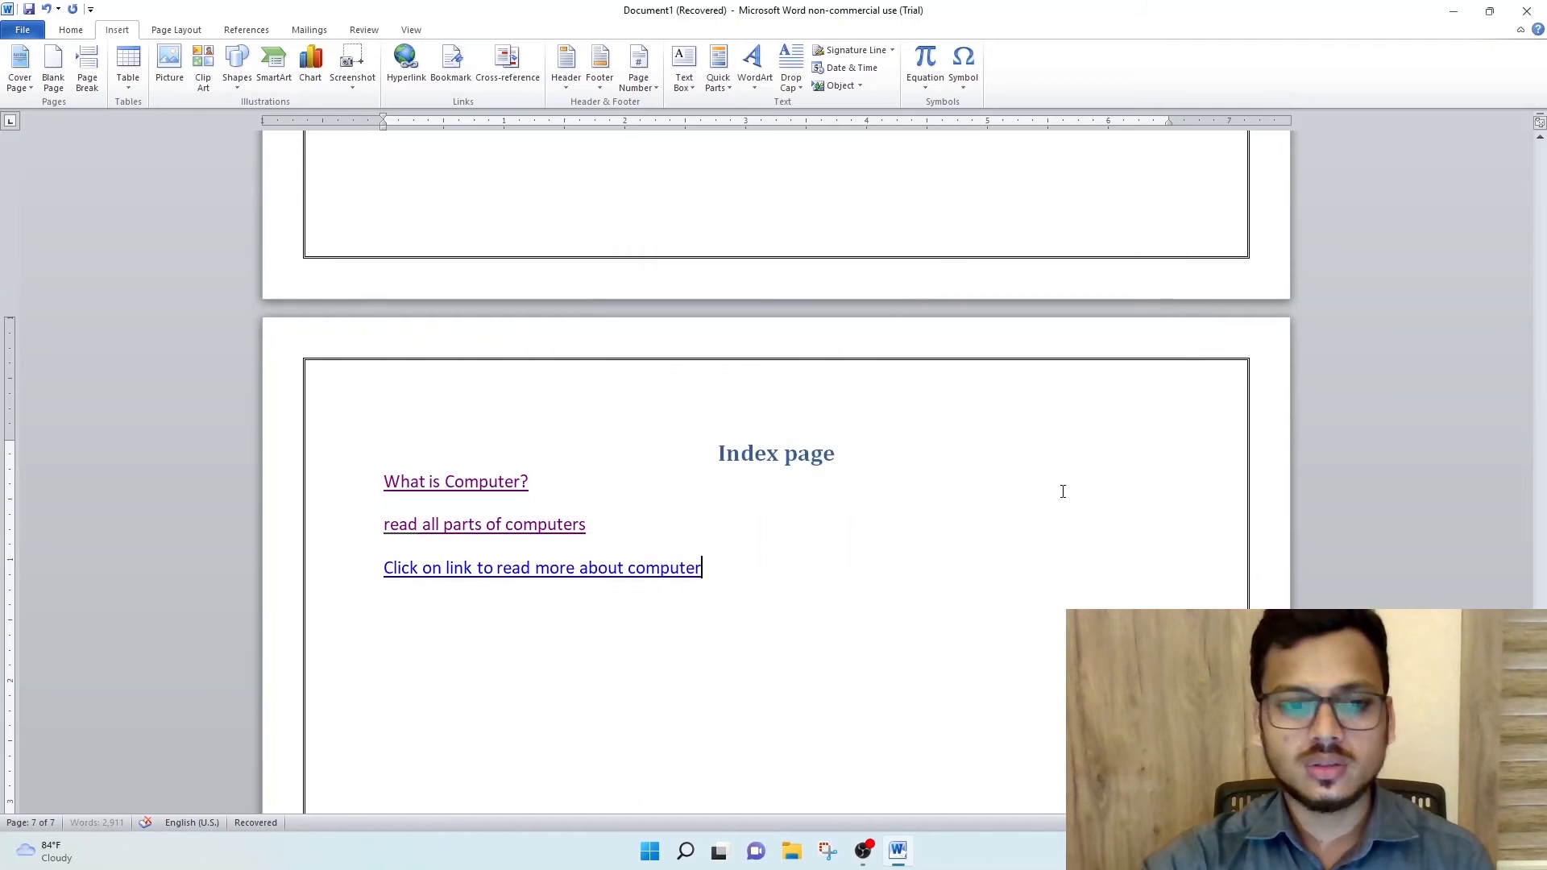
# - Open the new document through its link, fill it with sample text using =rand(23,5), and close it
pyautogui.keyDown('ctrl'); pyautogui.click(486, 568); pyautogui.keyUp('ctrl')
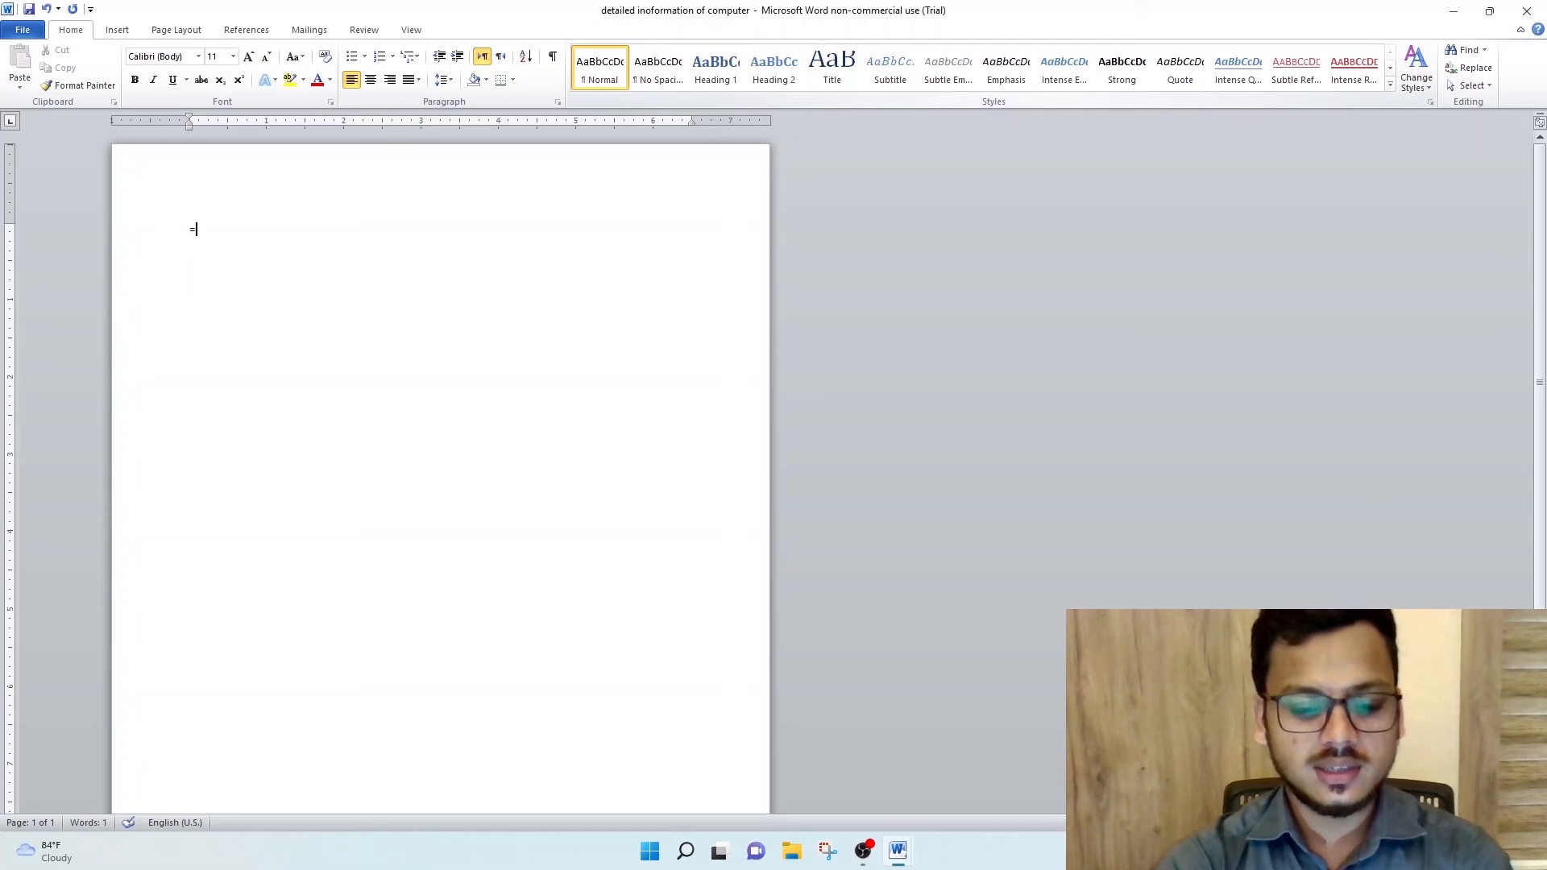
pyautogui.write('rand')
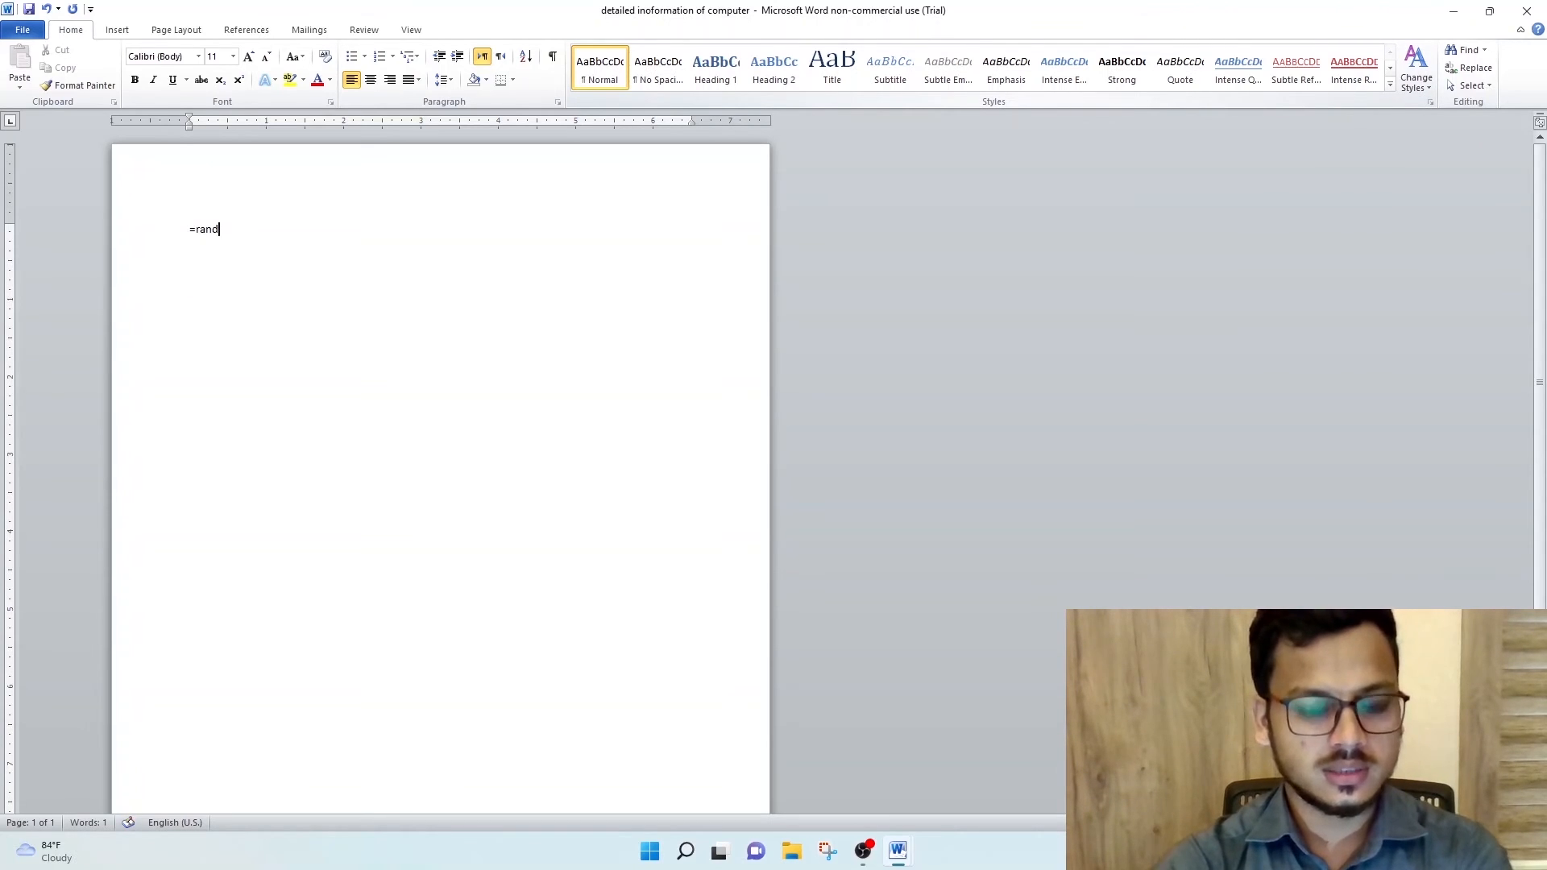
pyautogui.write('(')
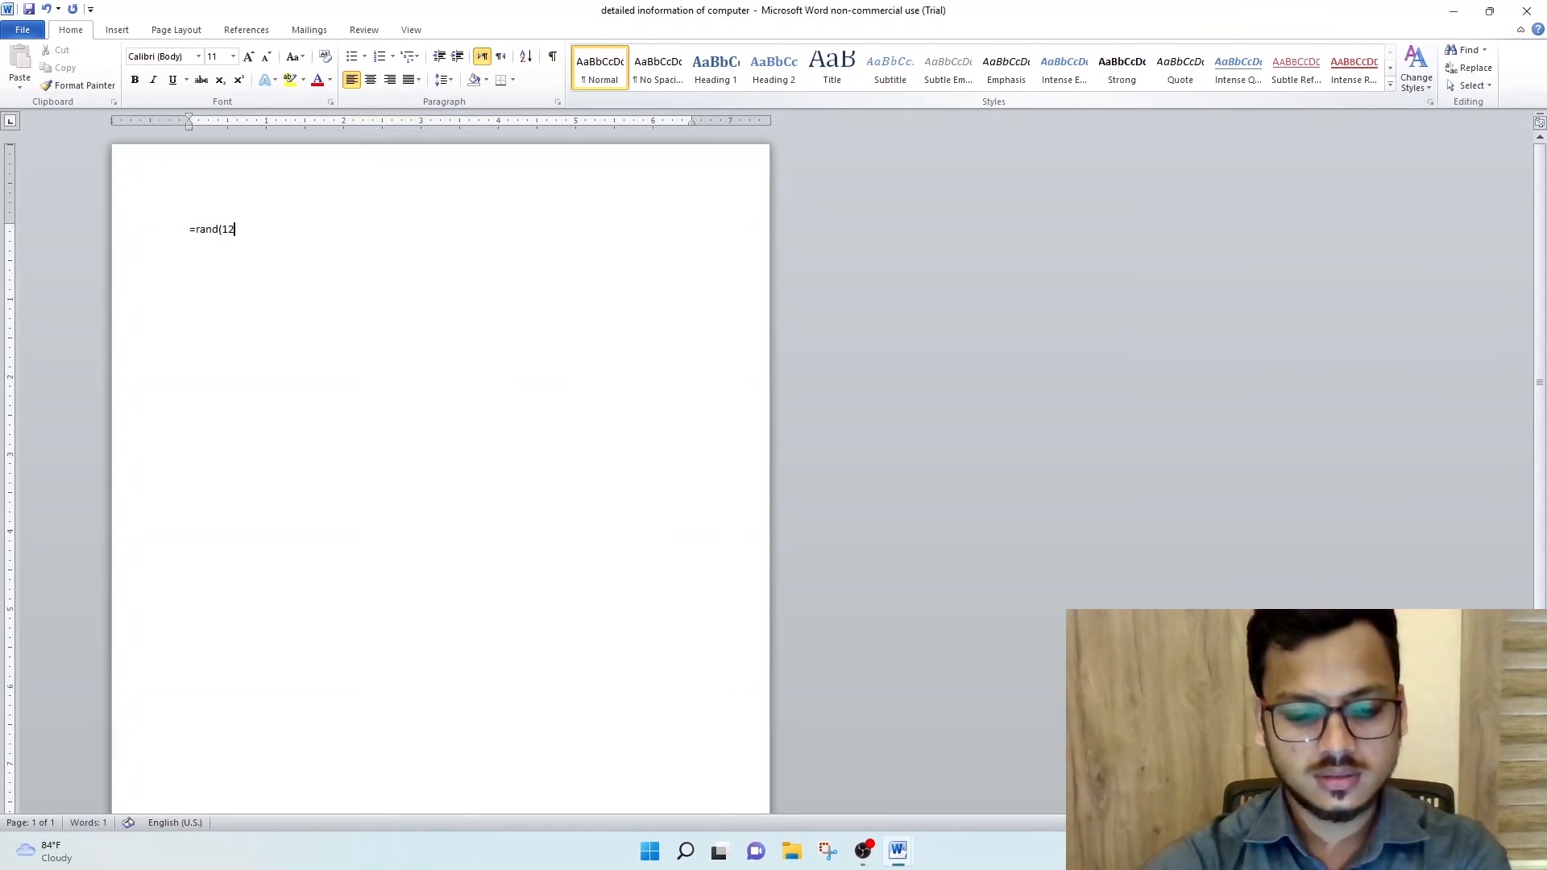
pyautogui.write('2')
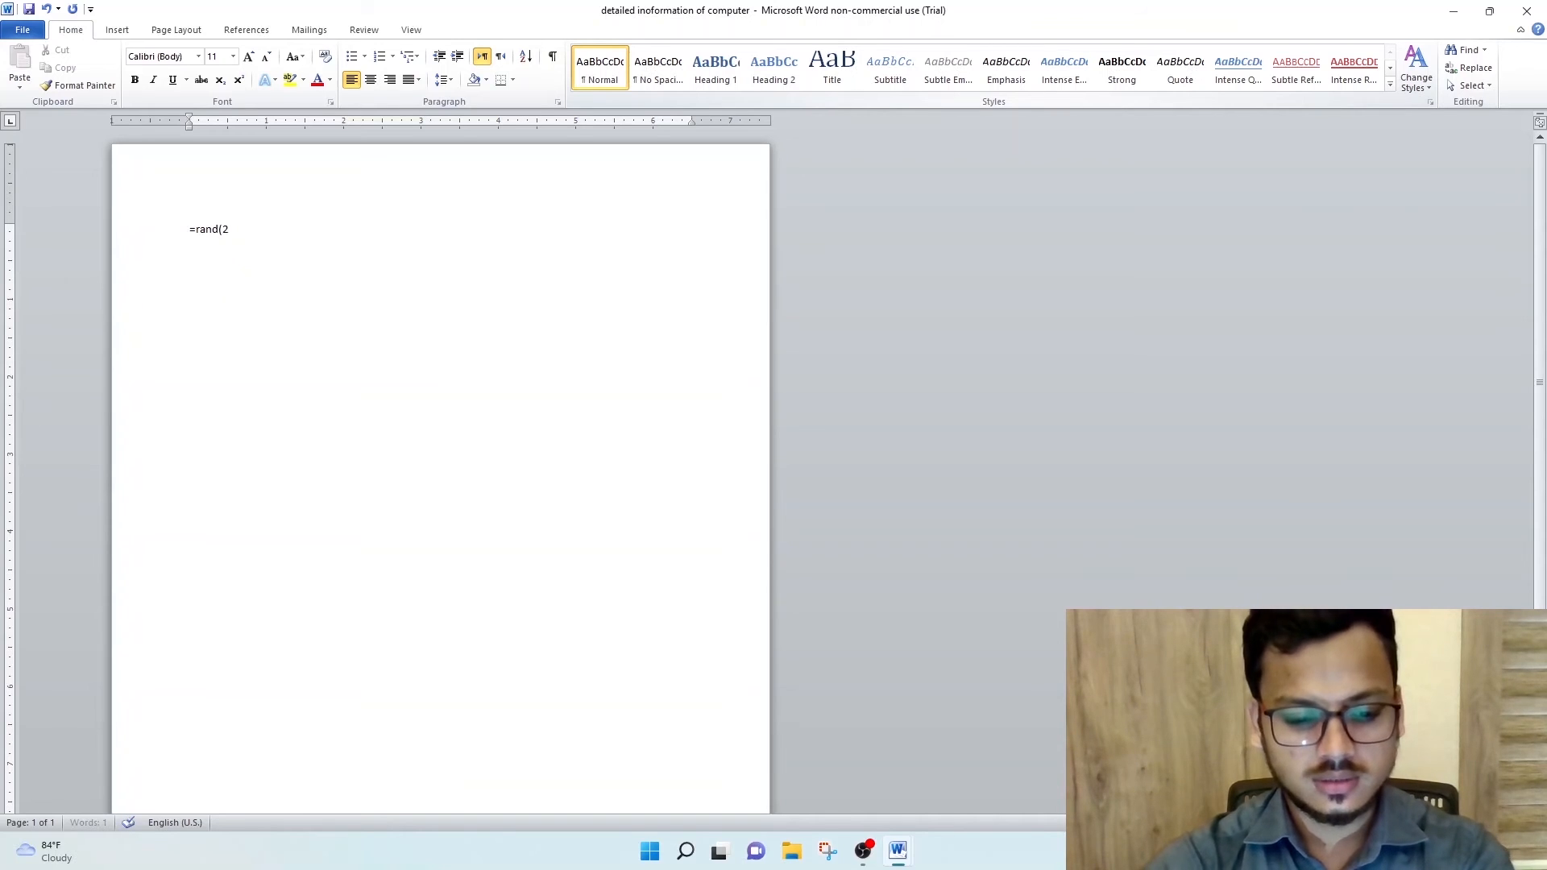
pyautogui.write('3,5')
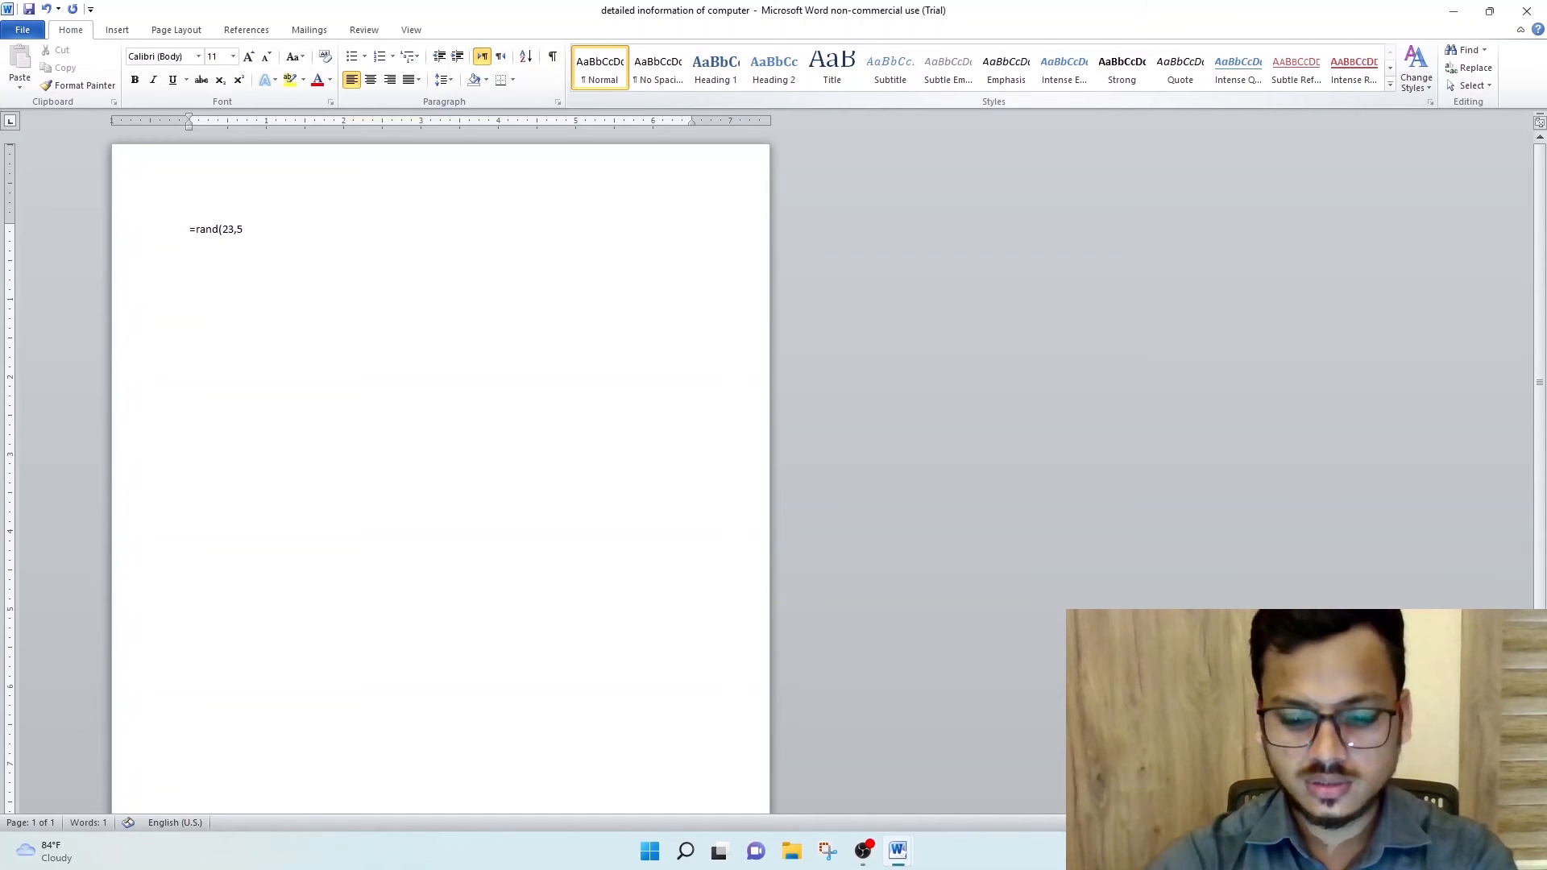
pyautogui.press('Return')
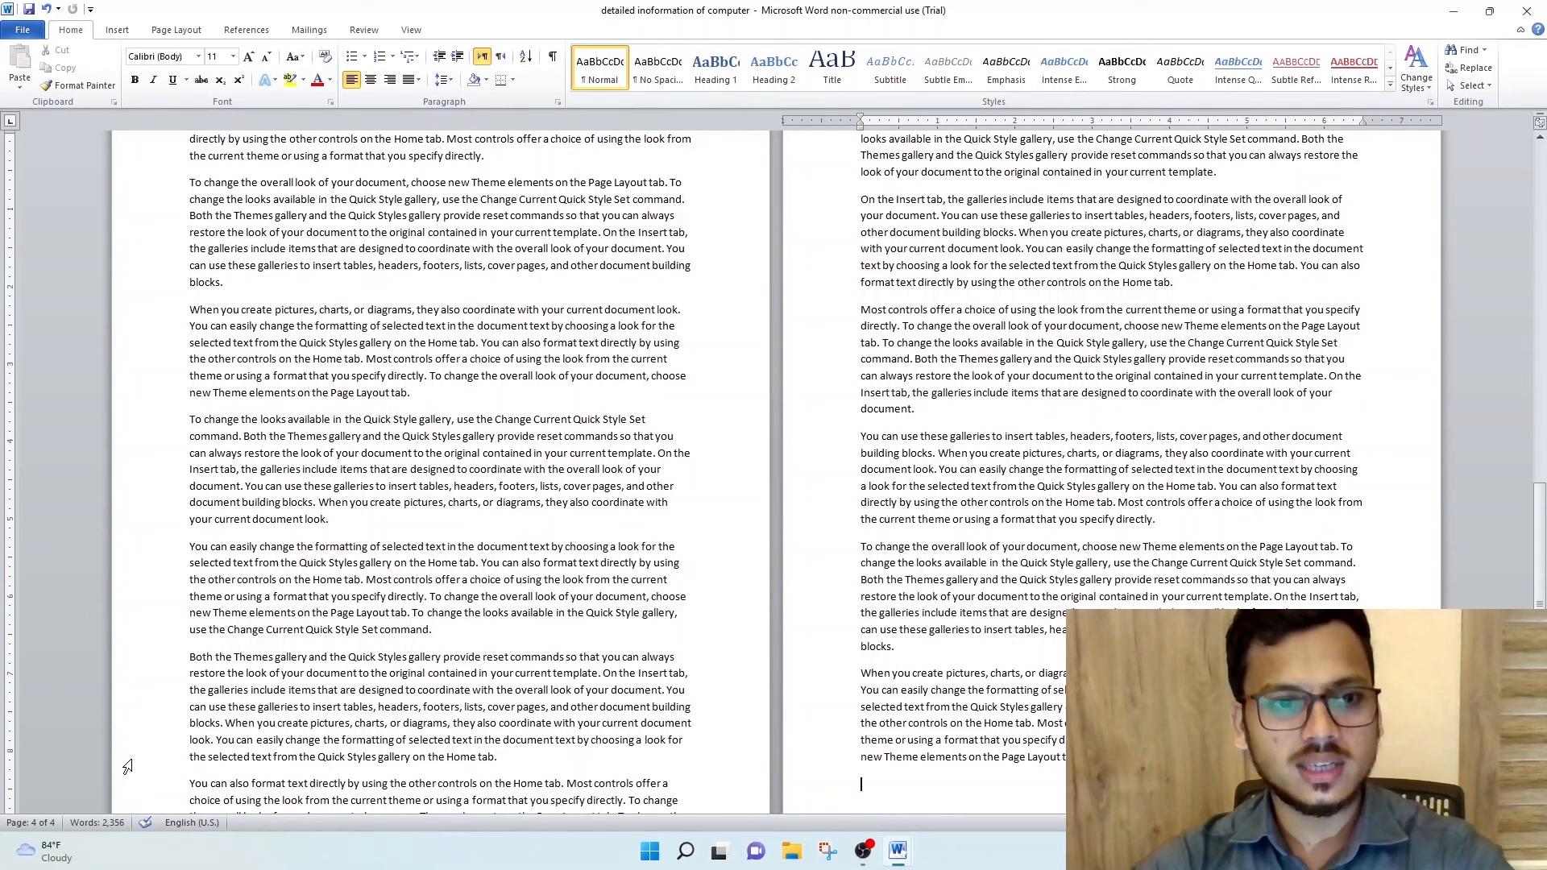
pyautogui.click(1526, 11)
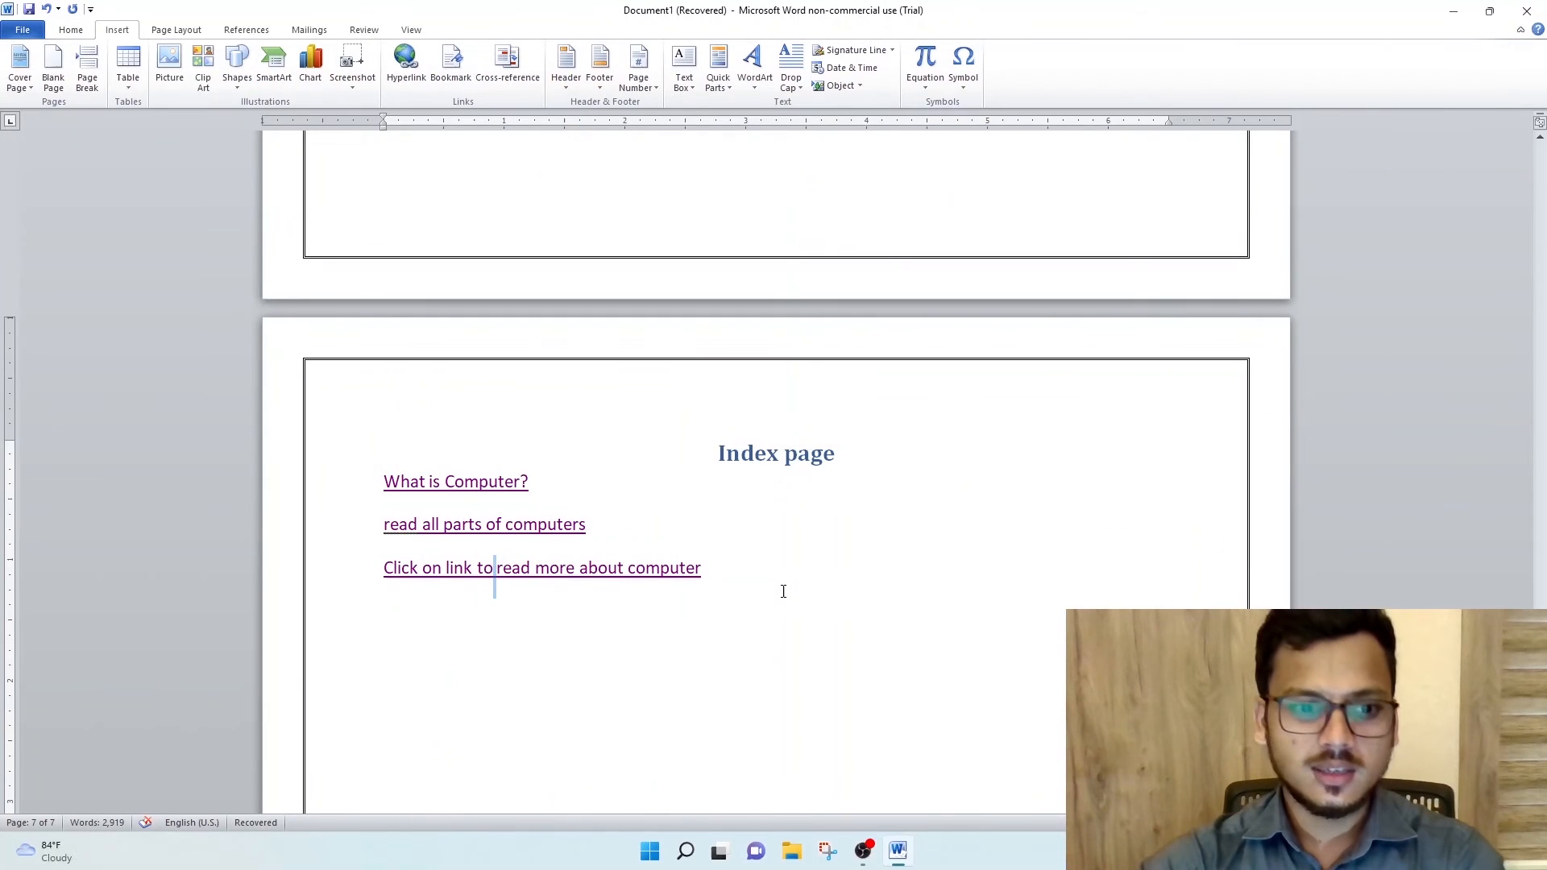